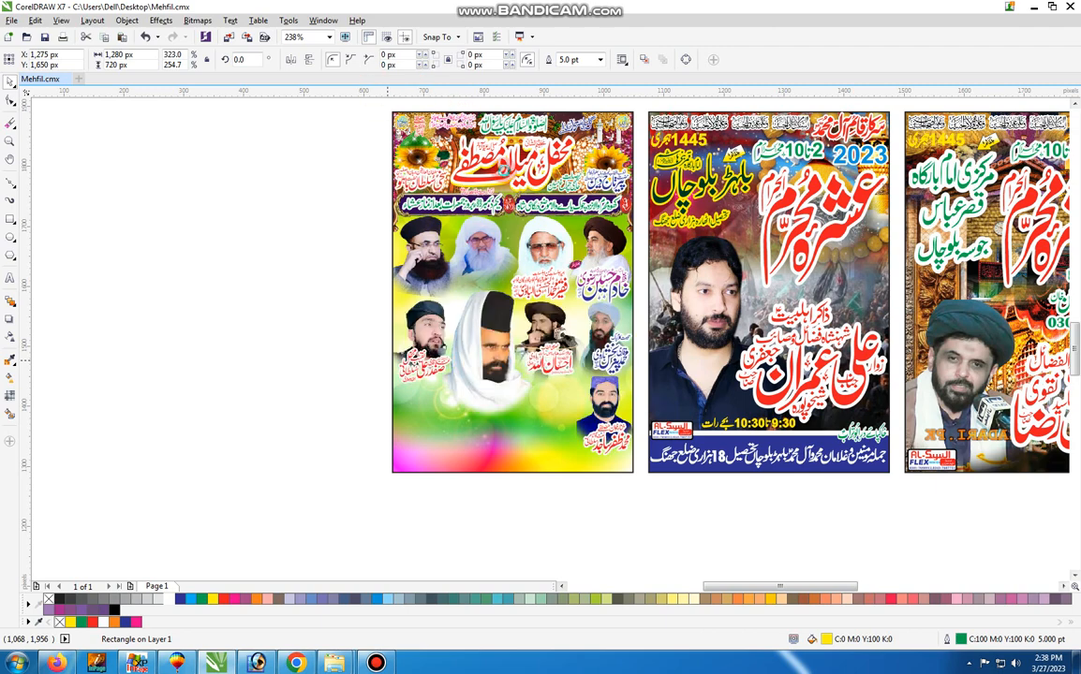
Ungroup the set of three posters, and ungroup the first poster into its separate elements
{"action": "left_click", "coordinate": [503, 170]}
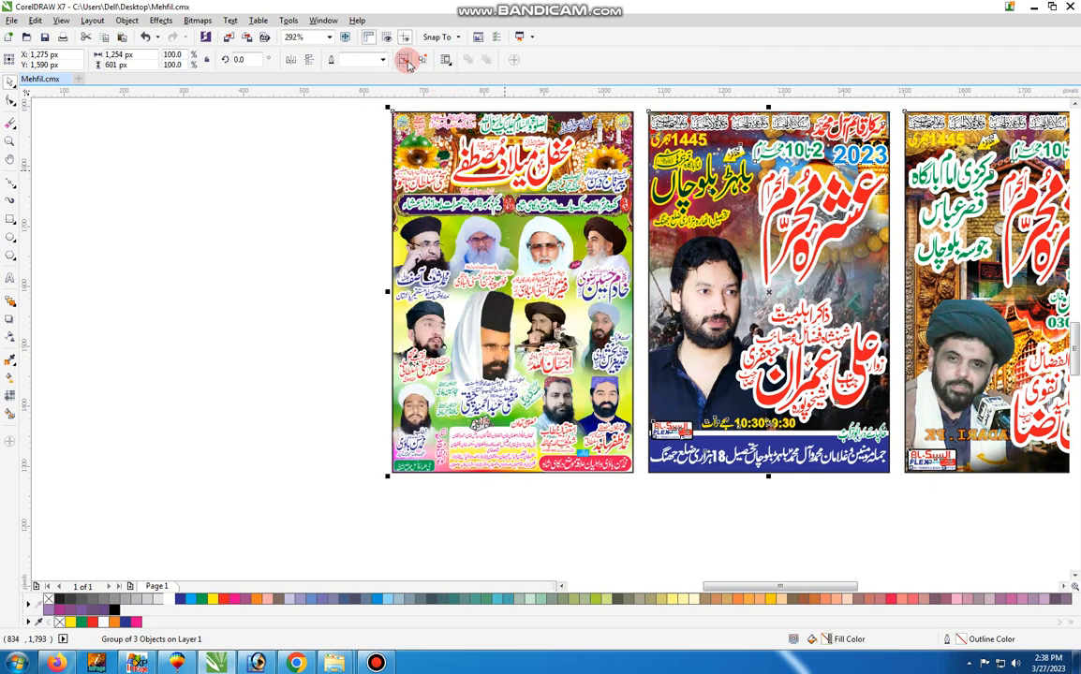
{"action": "left_click", "coordinate": [403, 59]}
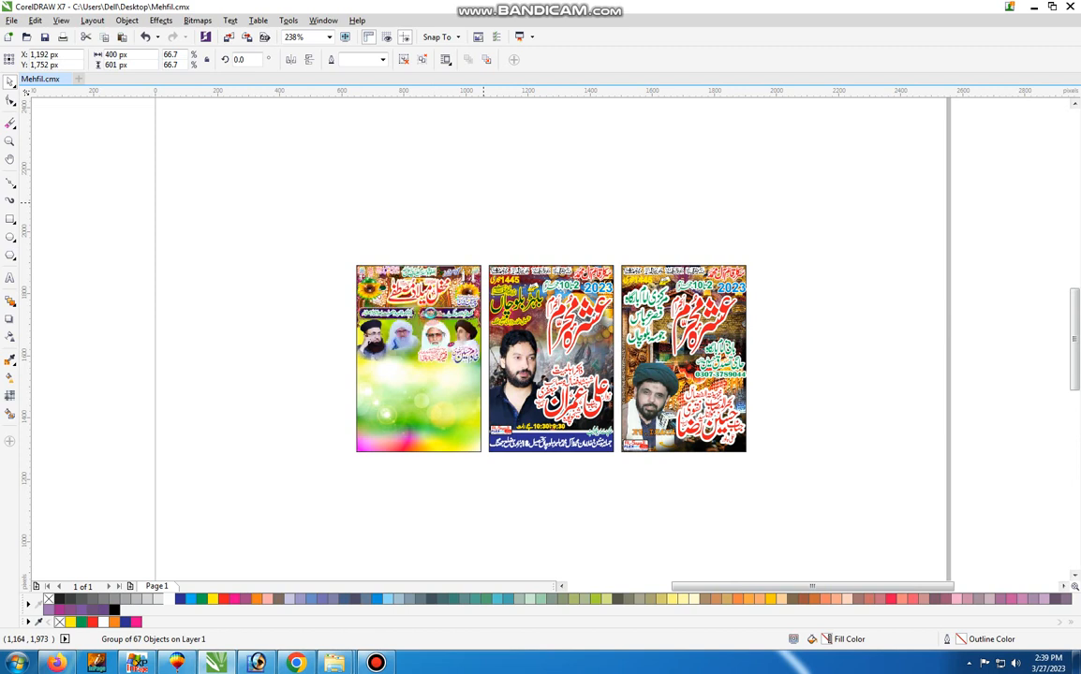
{"action": "left_click", "coordinate": [403, 59]}
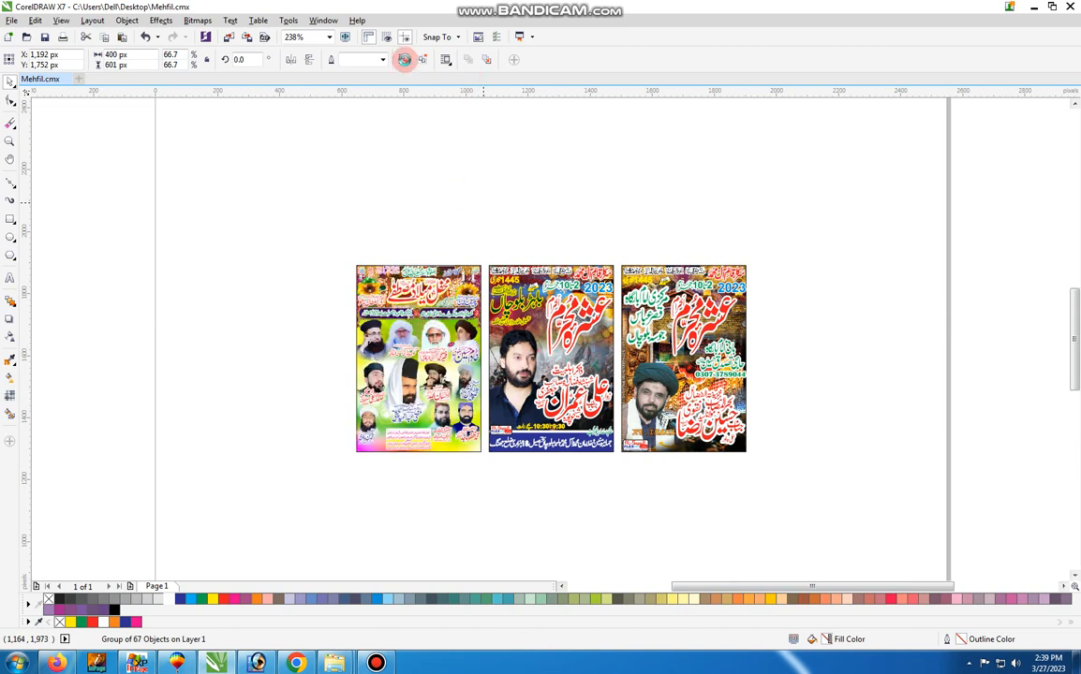
{"action": "left_click", "coordinate": [323, 176]}
Ungroup the middle and third posters into their separate elements
{"action": "left_click_drag", "start_coordinate": [639, 357], "coordinate": [634, 356]}
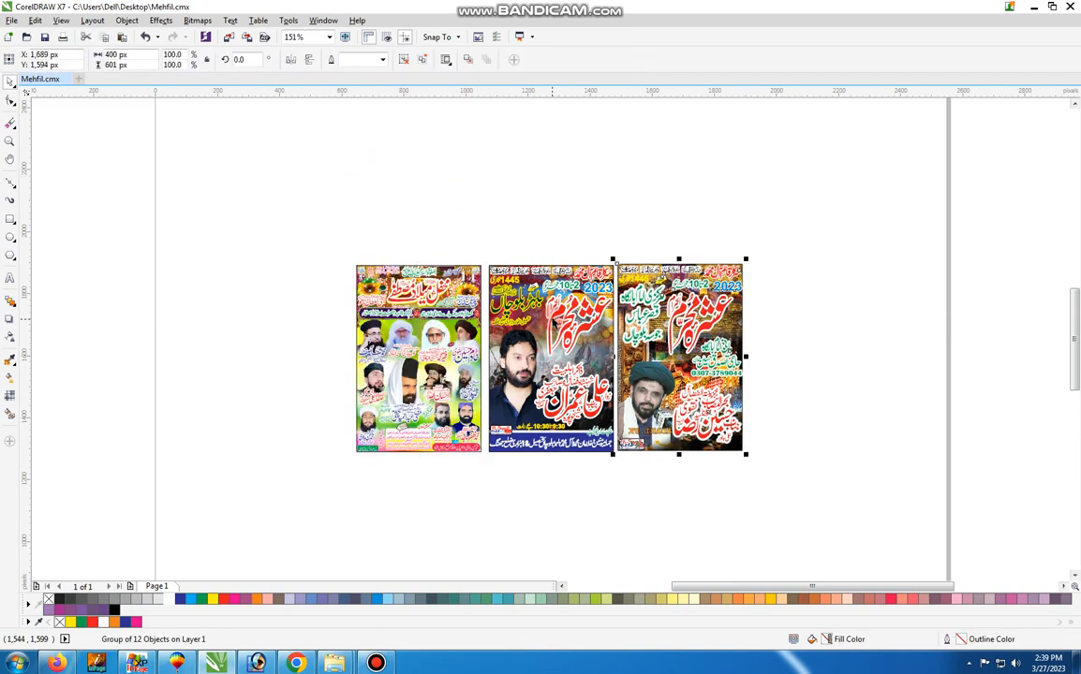
{"action": "key", "text": "ctrl+z"}
{"action": "left_click", "coordinate": [553, 323]}
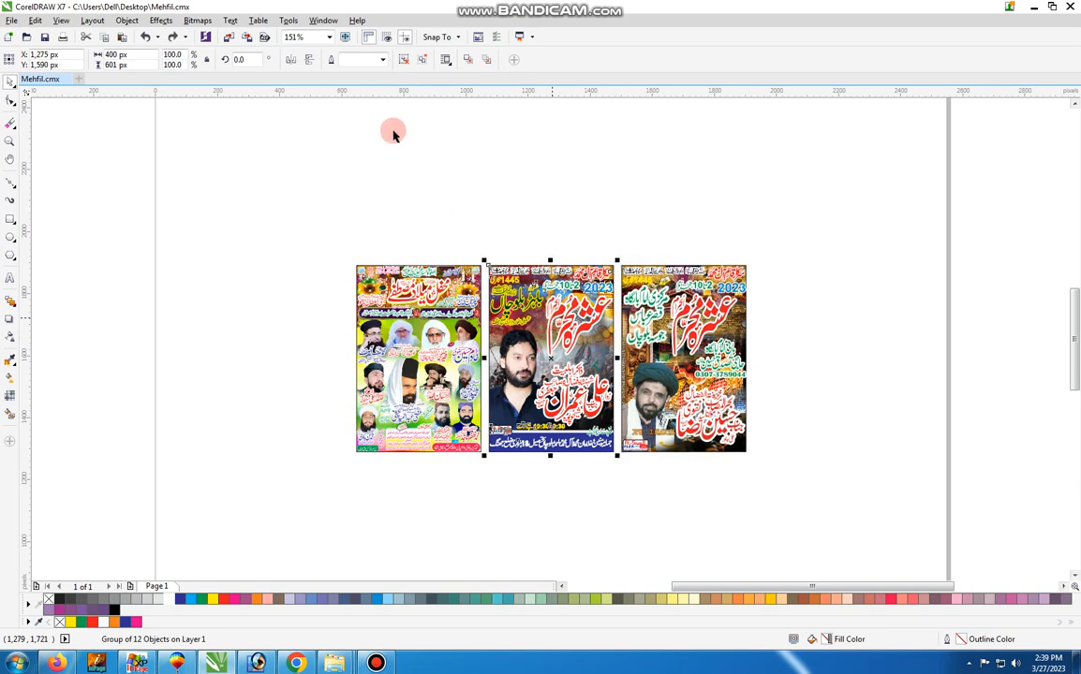
{"action": "left_click", "coordinate": [404, 62]}
{"action": "left_click", "coordinate": [776, 357]}
{"action": "left_click", "coordinate": [674, 318]}
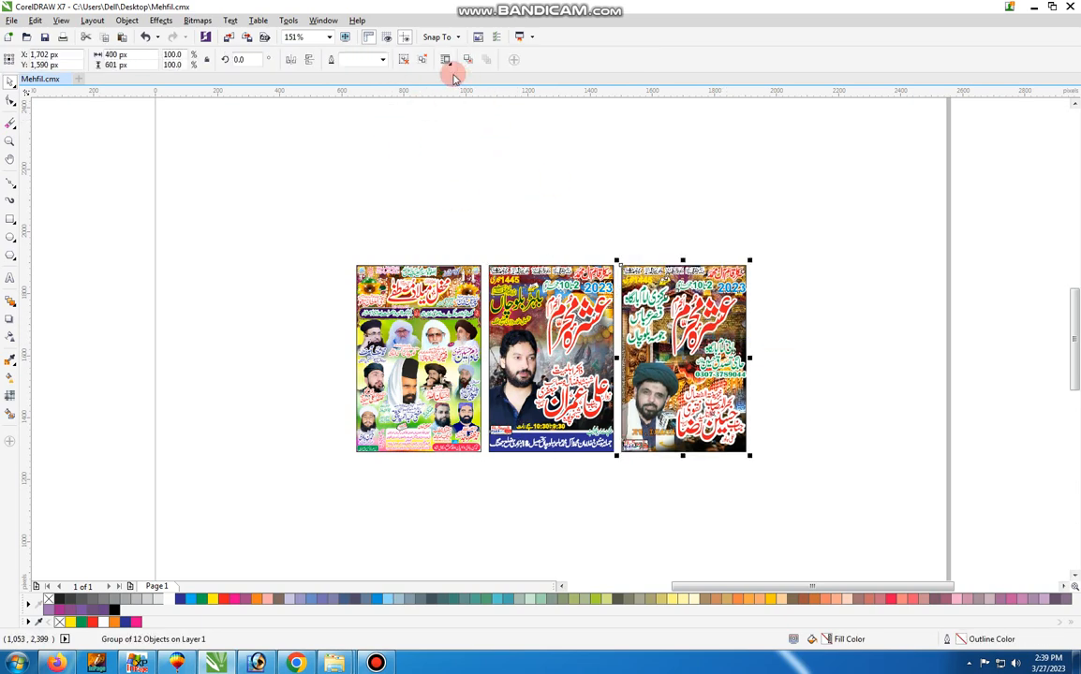
{"action": "left_click", "coordinate": [408, 61]}
{"action": "left_click", "coordinate": [340, 163]}
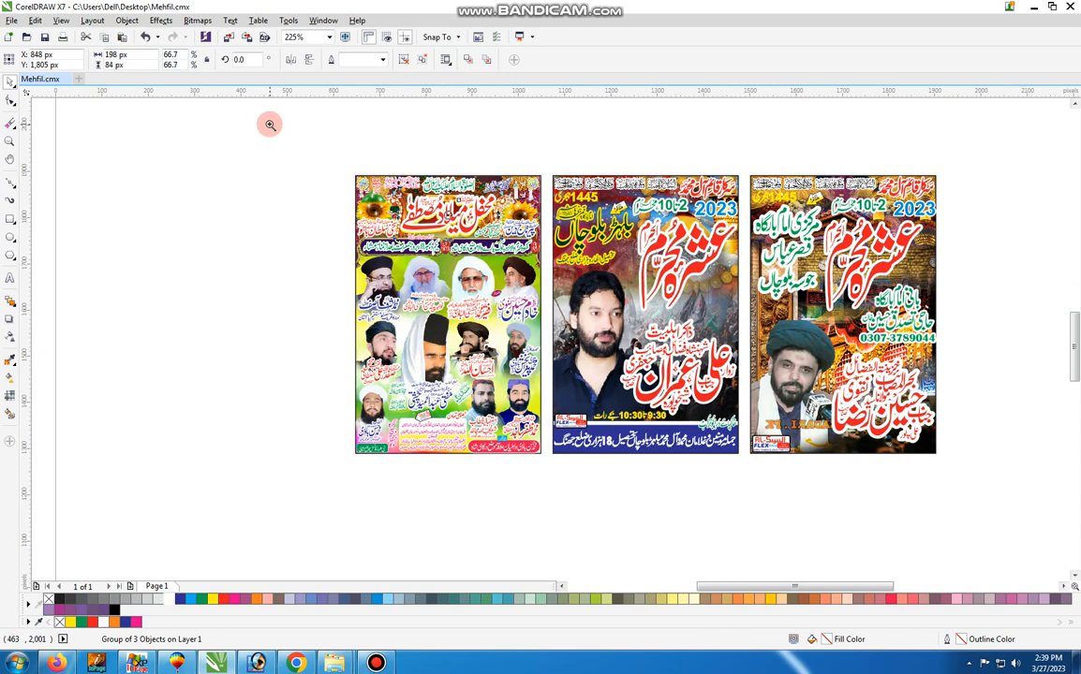
Ungroup the first poster's main title and move its white, red and yellow lettering layers onto the empty area beside the poster
{"action": "left_click_drag", "start_coordinate": [269, 123], "coordinate": [579, 472]}
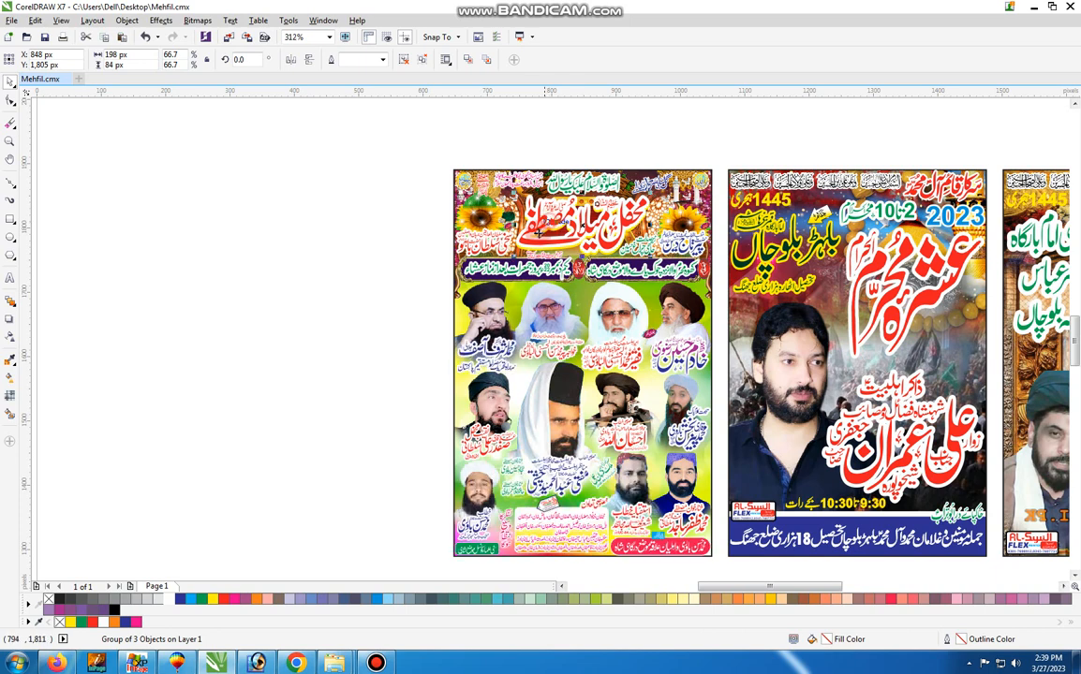
{"action": "left_click", "coordinate": [403, 61]}
{"action": "left_click", "coordinate": [348, 145]}
{"action": "left_click_drag", "start_coordinate": [600, 221], "coordinate": [312, 179]}
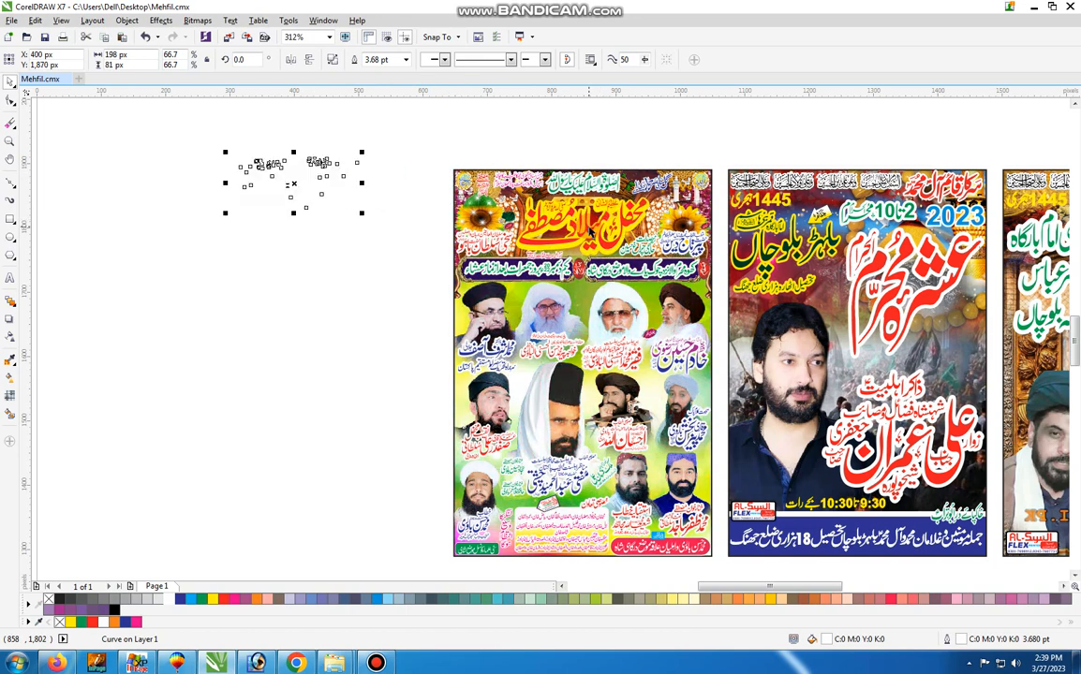
{"action": "left_click_drag", "start_coordinate": [593, 226], "coordinate": [234, 273]}
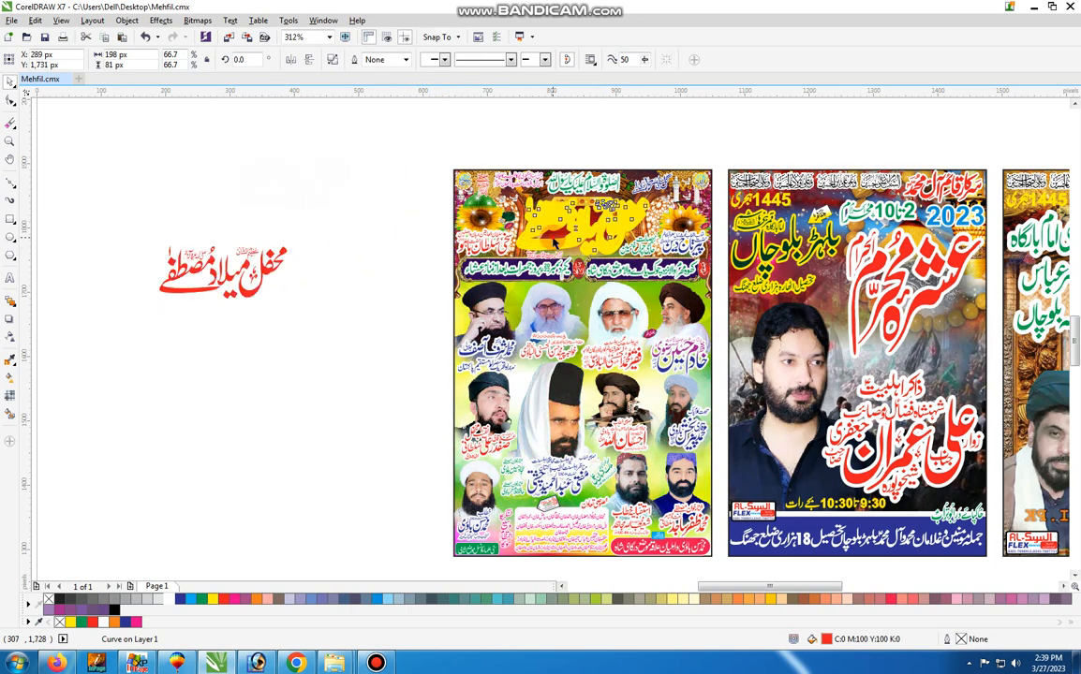
{"action": "left_click_drag", "start_coordinate": [555, 234], "coordinate": [307, 173]}
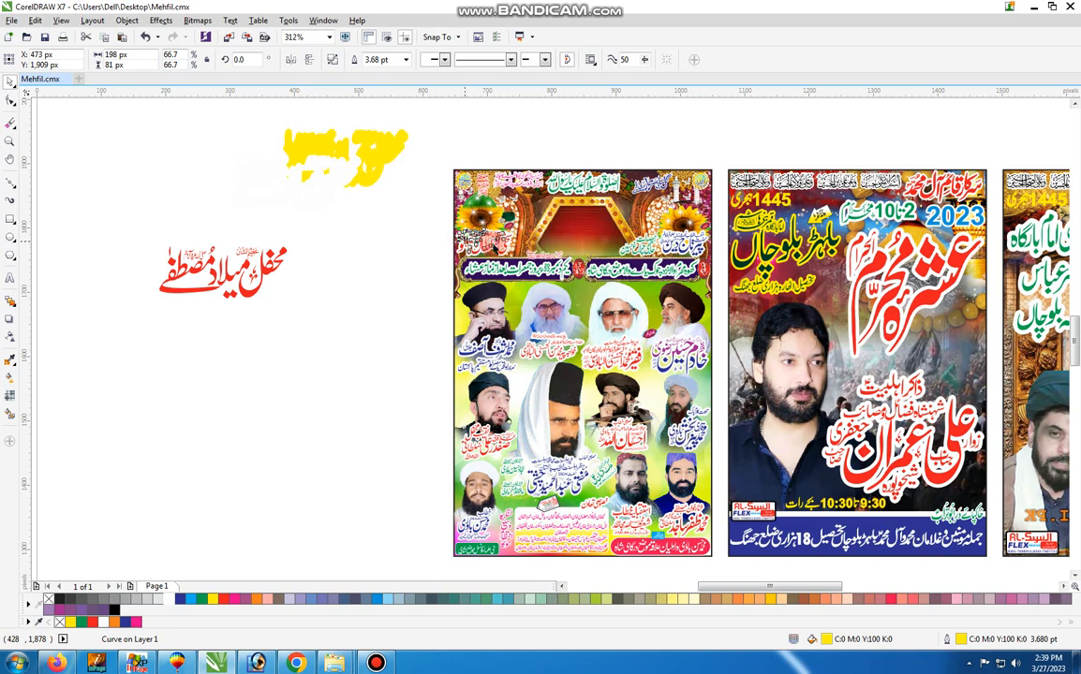
Move the small red, green and pink header texts out of the first poster onto the blank page area
{"action": "left_click_drag", "start_coordinate": [488, 243], "coordinate": [364, 236]}
{"action": "left_click_drag", "start_coordinate": [570, 194], "coordinate": [614, 122]}
{"action": "left_click_drag", "start_coordinate": [529, 180], "coordinate": [543, 138]}
{"action": "scroll", "coordinate": [393, 220], "scroll_direction": "up", "scroll_amount": 1}
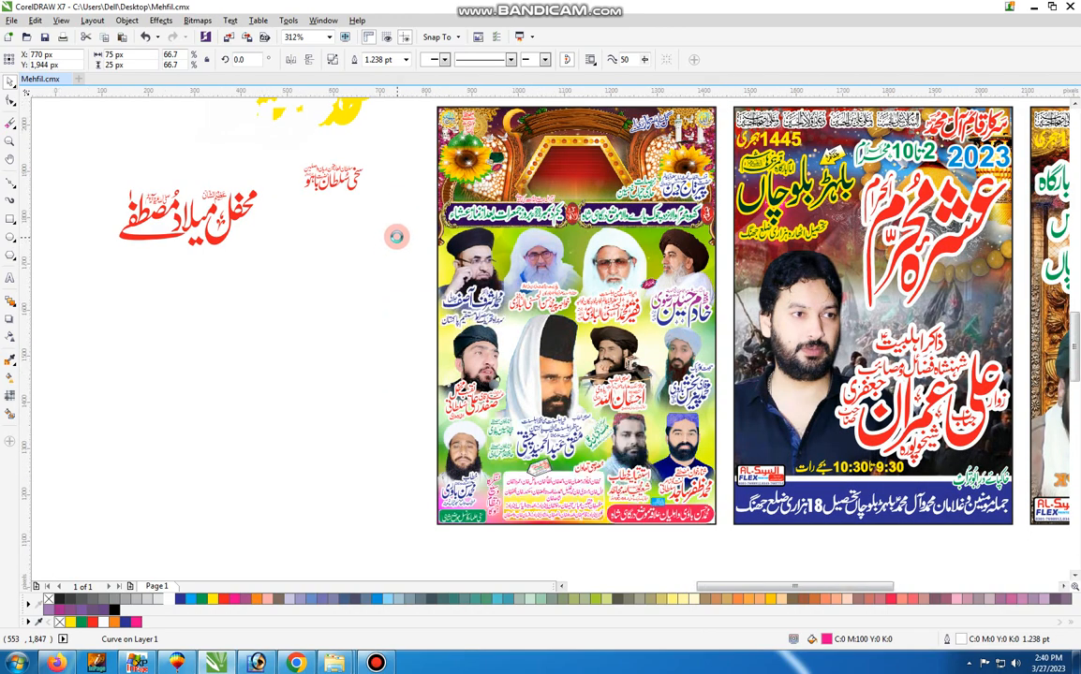
{"action": "scroll", "coordinate": [397, 238], "scroll_direction": "down", "scroll_amount": 1}
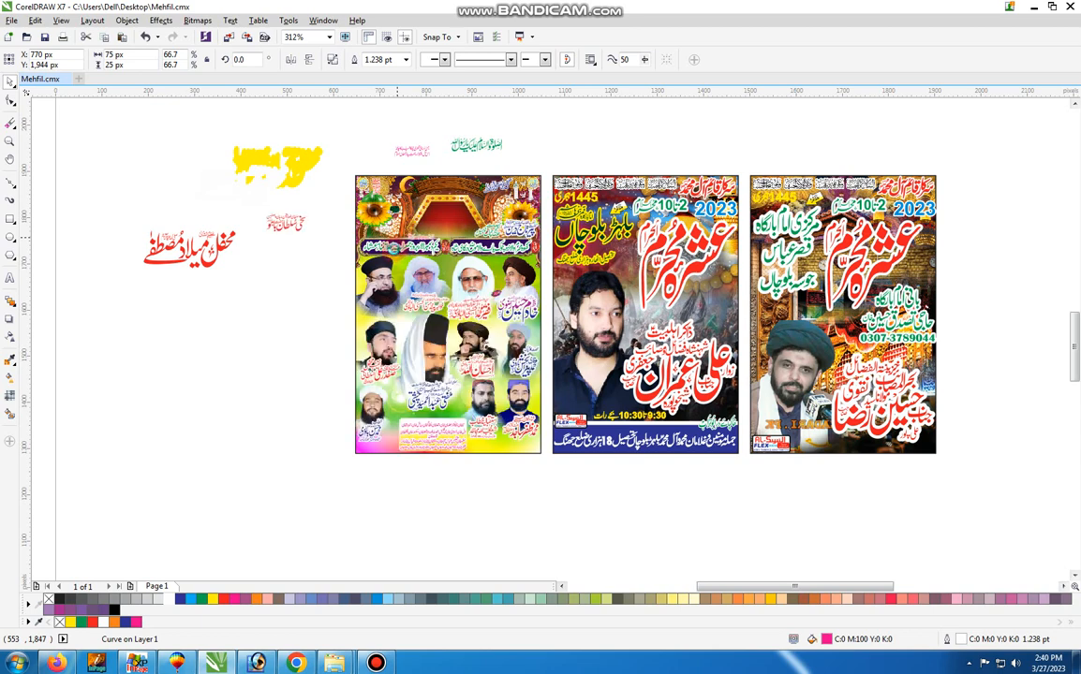
Move the two dark banners' text lines and the first two middle-row portraits out of the first poster
{"action": "left_click_drag", "start_coordinate": [396, 247], "coordinate": [284, 244]}
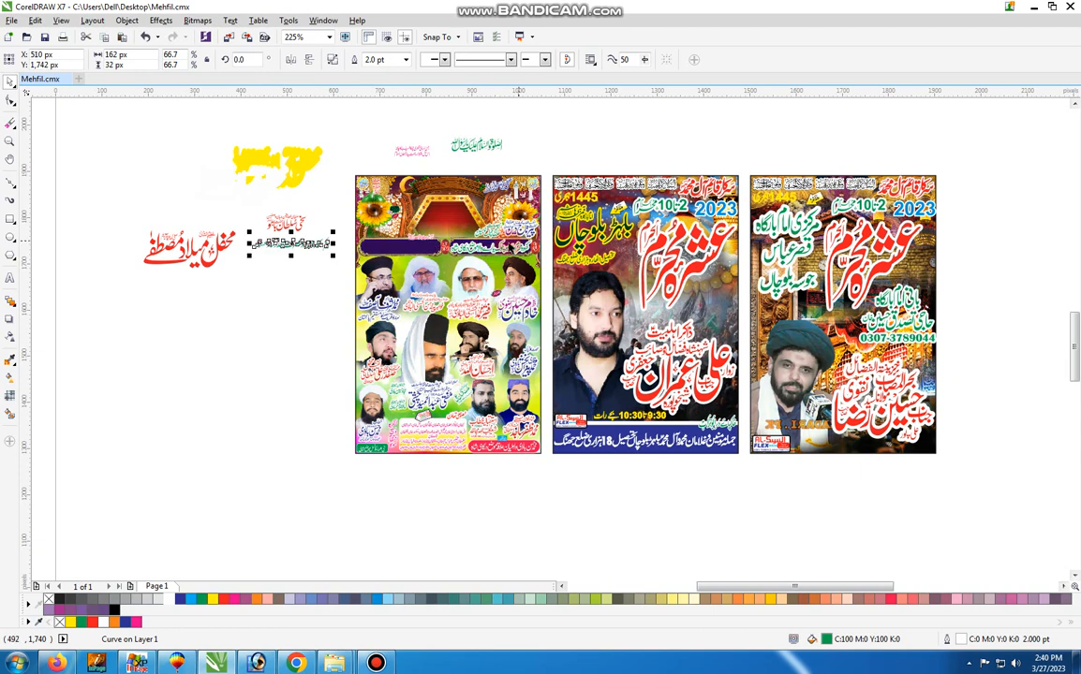
{"action": "left_click_drag", "start_coordinate": [476, 249], "coordinate": [180, 299]}
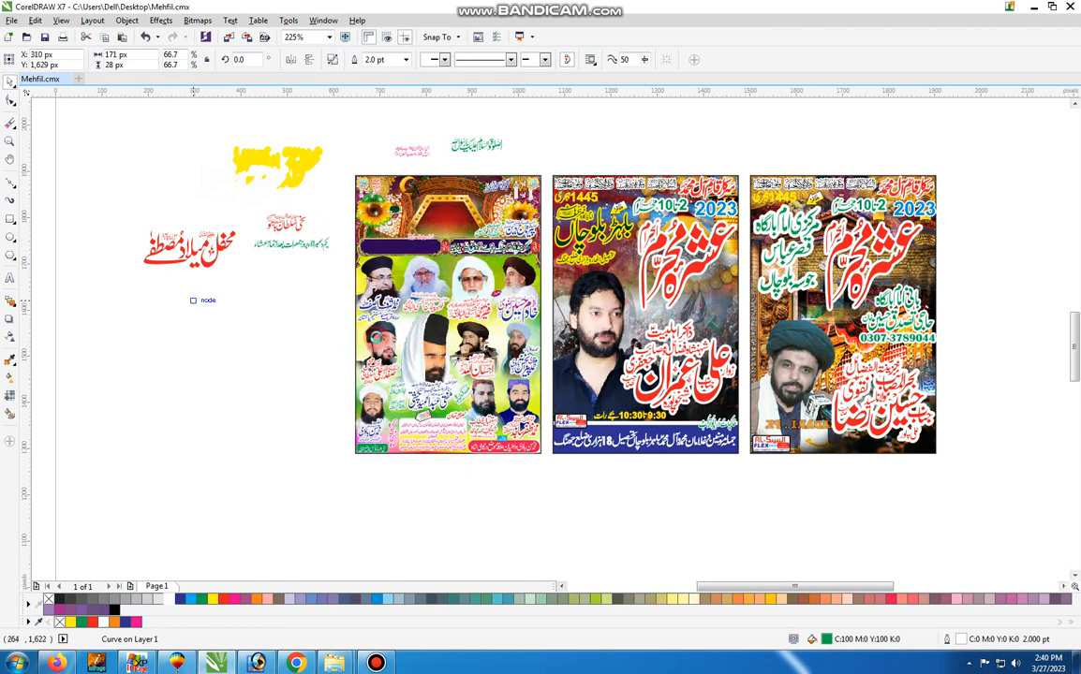
{"action": "left_click_drag", "start_coordinate": [377, 338], "coordinate": [174, 384]}
{"action": "left_click_drag", "start_coordinate": [425, 340], "coordinate": [214, 388]}
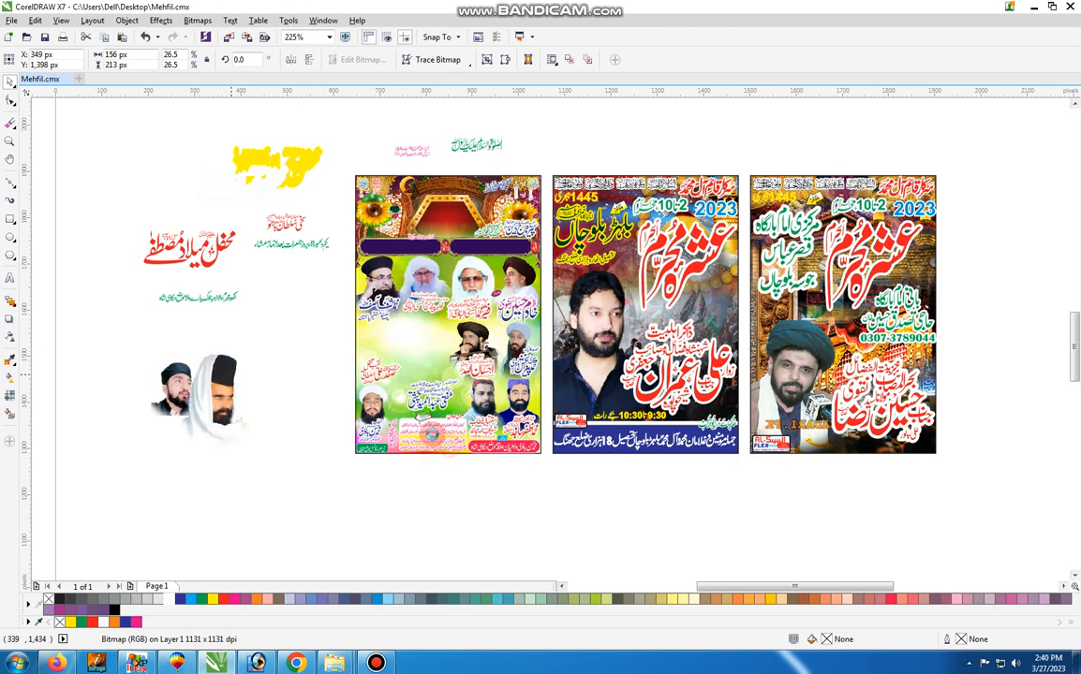
Move the pink names list, the red strip's white text and the lower corner's red caption out of the first poster
{"action": "left_click_drag", "start_coordinate": [436, 435], "coordinate": [217, 460]}
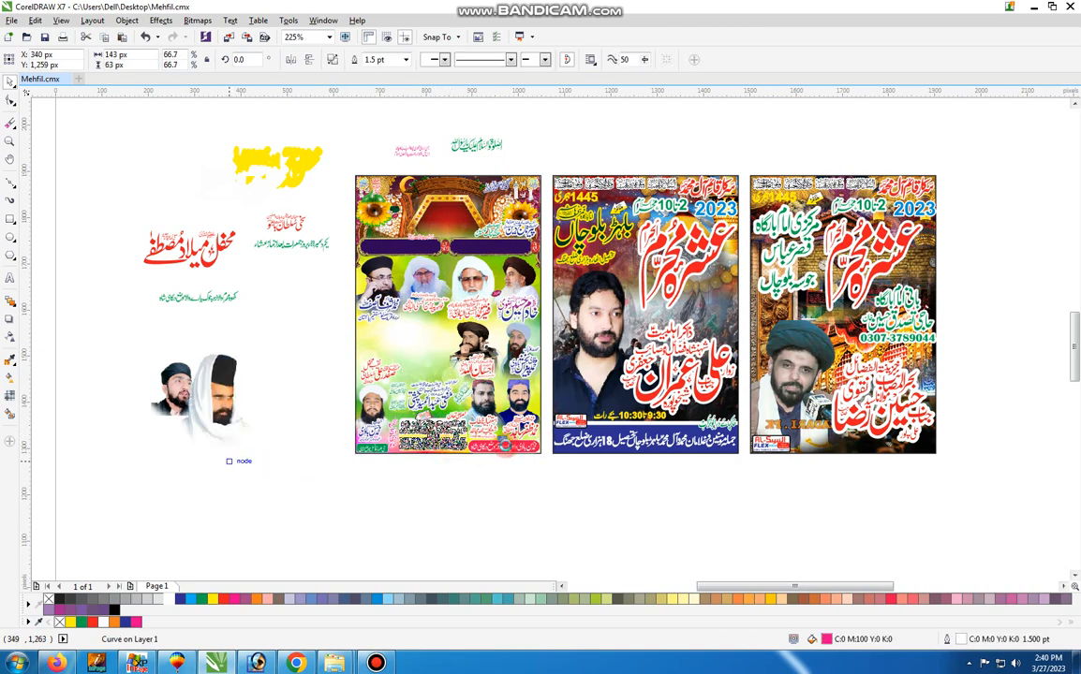
{"action": "left_click_drag", "start_coordinate": [506, 447], "coordinate": [241, 522]}
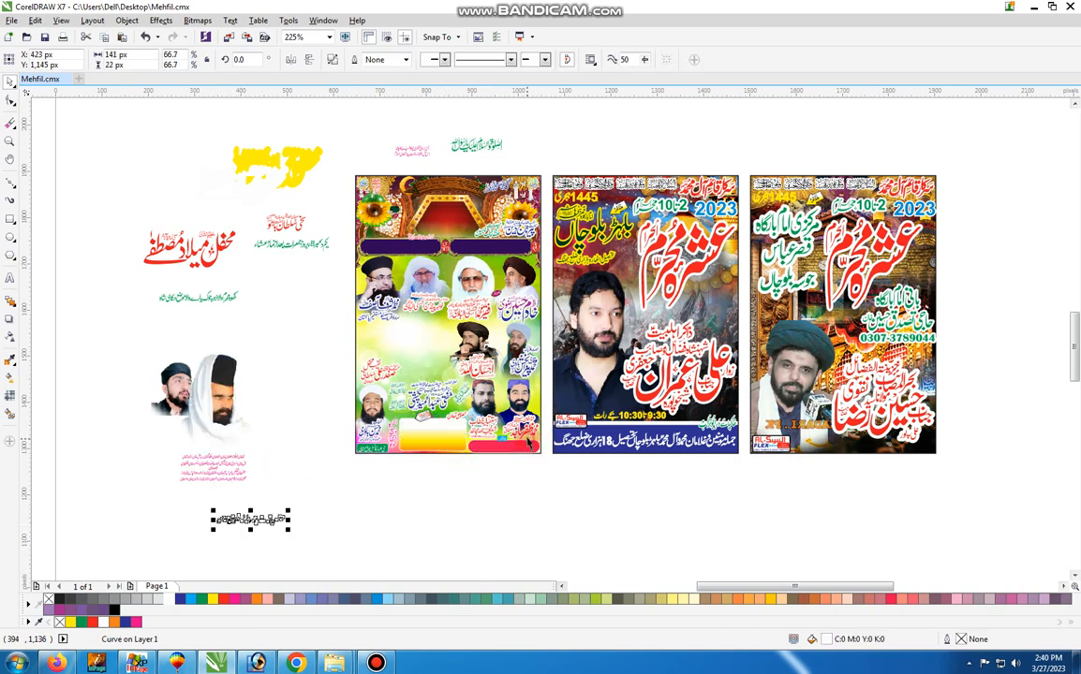
{"action": "left_click", "coordinate": [527, 440]}
{"action": "left_click_drag", "start_coordinate": [526, 429], "coordinate": [272, 505]}
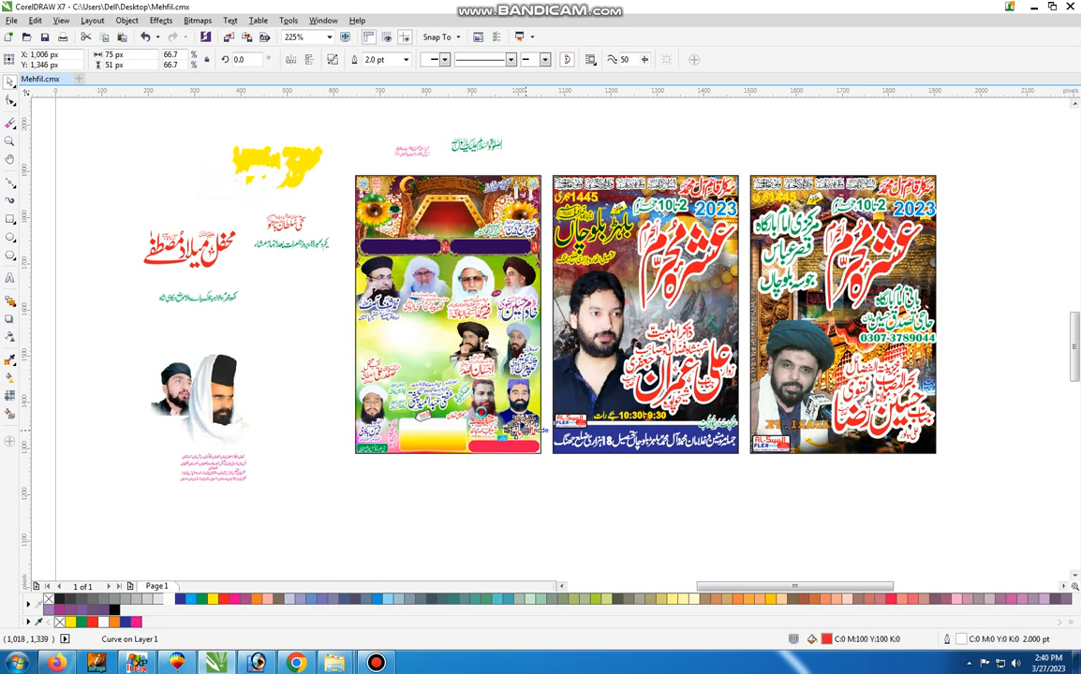
Move the two lower portraits beside the red strip and the captions of the removed middle-row portraits out of the first poster
{"action": "left_click", "coordinate": [483, 413]}
{"action": "left_click_drag", "start_coordinate": [483, 413], "coordinate": [227, 484]}
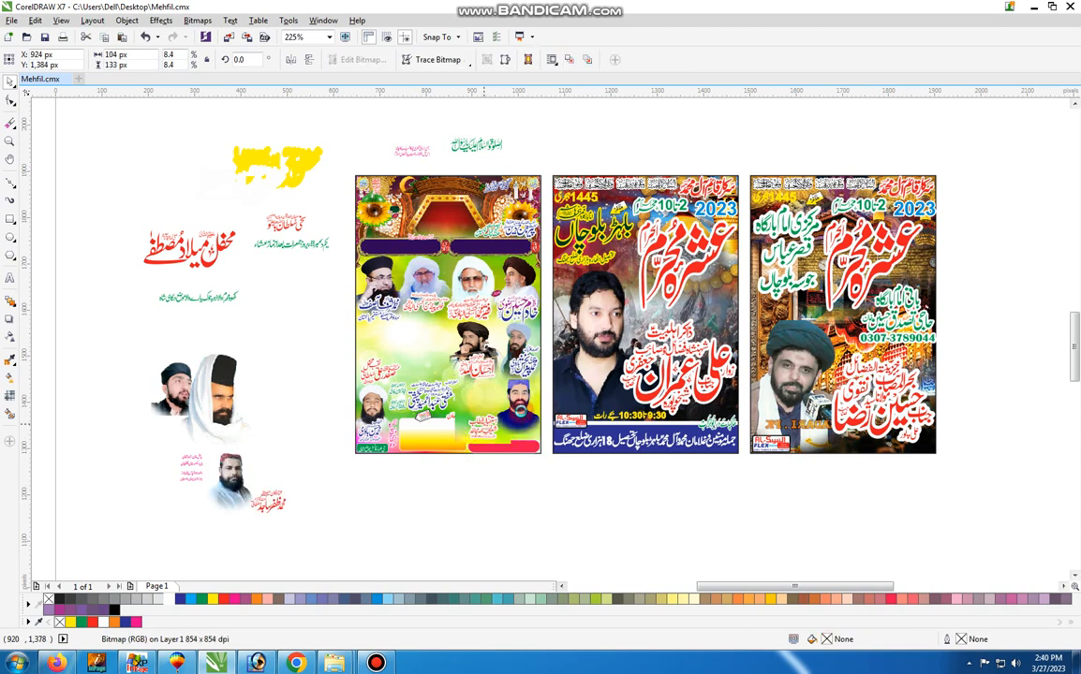
{"action": "left_click_drag", "start_coordinate": [518, 408], "coordinate": [266, 483]}
{"action": "left_click_drag", "start_coordinate": [455, 403], "coordinate": [358, 368]}
{"action": "key", "text": "ctrl+r"}
{"action": "left_click", "coordinate": [383, 377]}
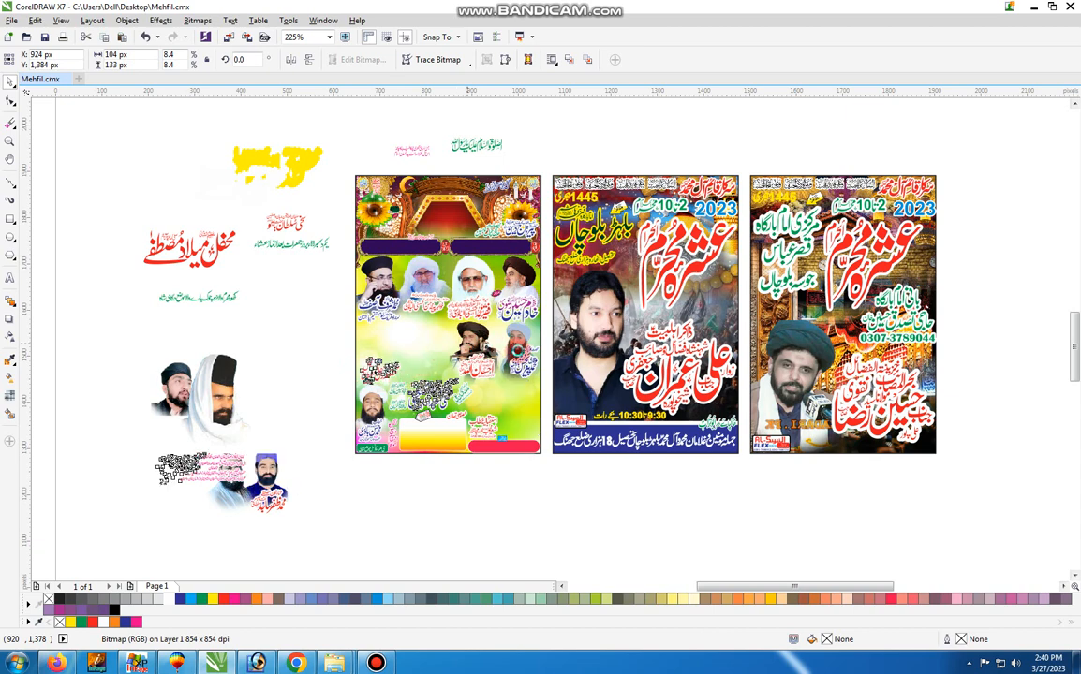
Move the remaining middle-row portraits and three of the upper-row portraits out of the first poster
{"action": "left_click", "coordinate": [521, 338]}
{"action": "key", "text": "ctrl+r"}
{"action": "left_click", "coordinate": [518, 290]}
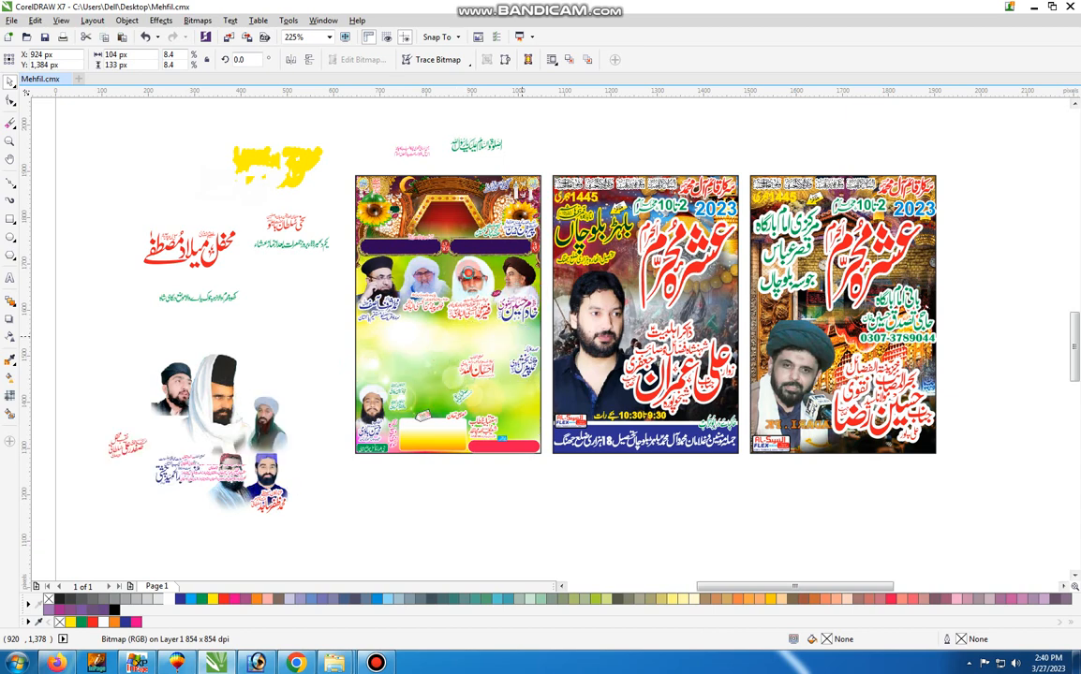
{"action": "key", "text": "ctrl+r"}
{"action": "left_click", "coordinate": [468, 273]}
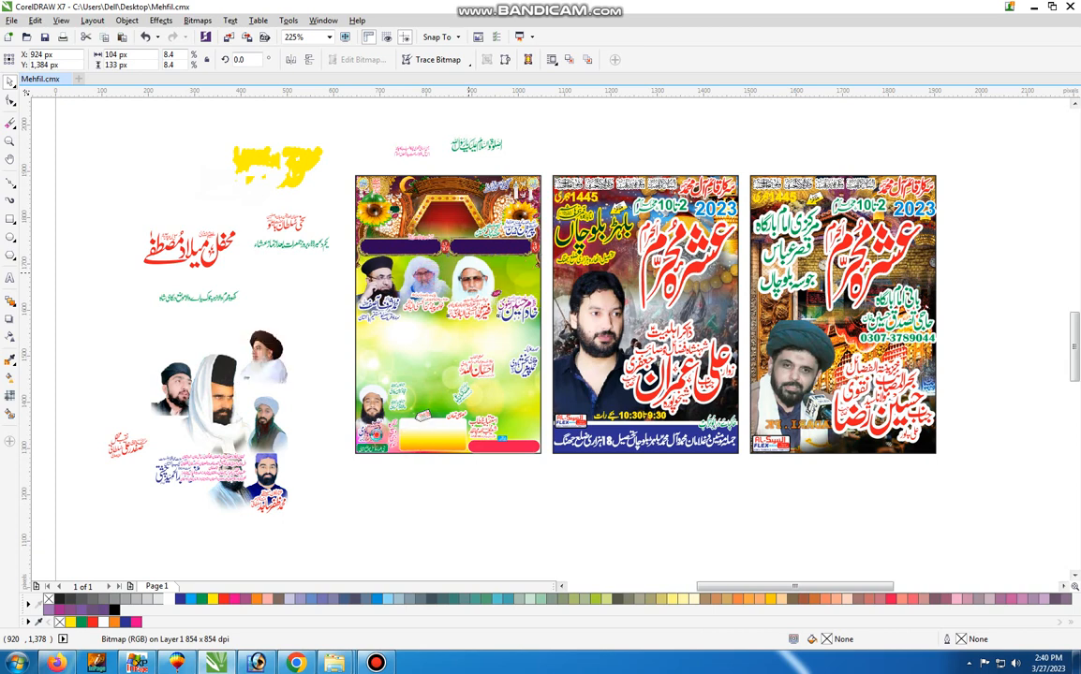
{"action": "scroll", "coordinate": [402, 493], "scroll_direction": "down", "scroll_amount": 1}
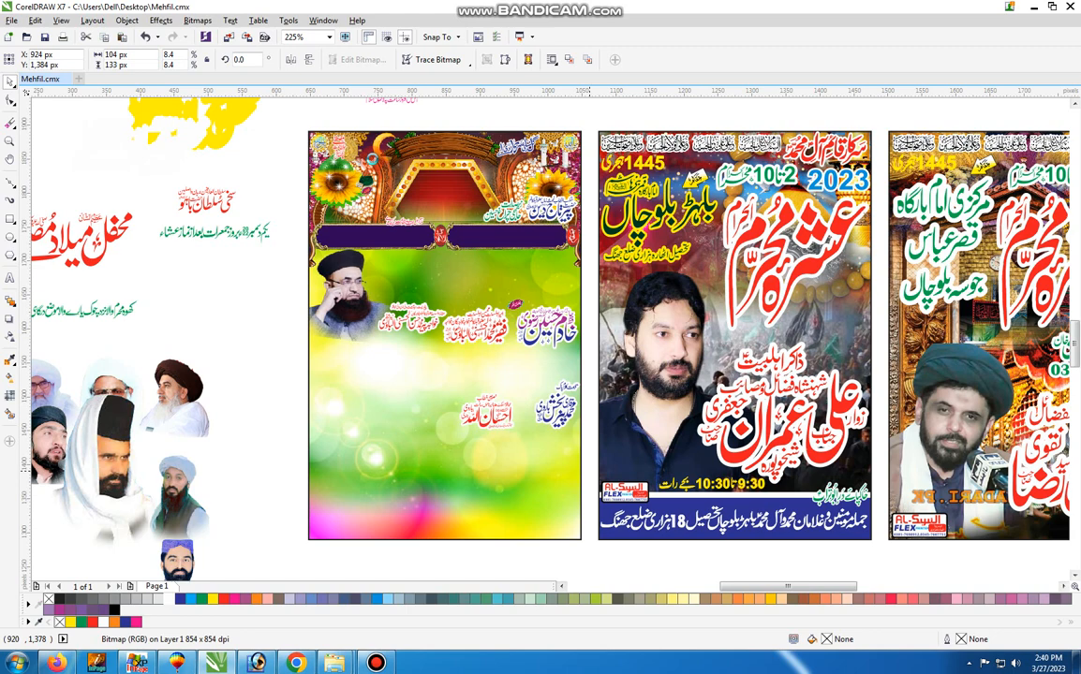
Open the PowerClip contents of the first poster's background frame for editing
{"action": "right_click", "coordinate": [375, 161]}
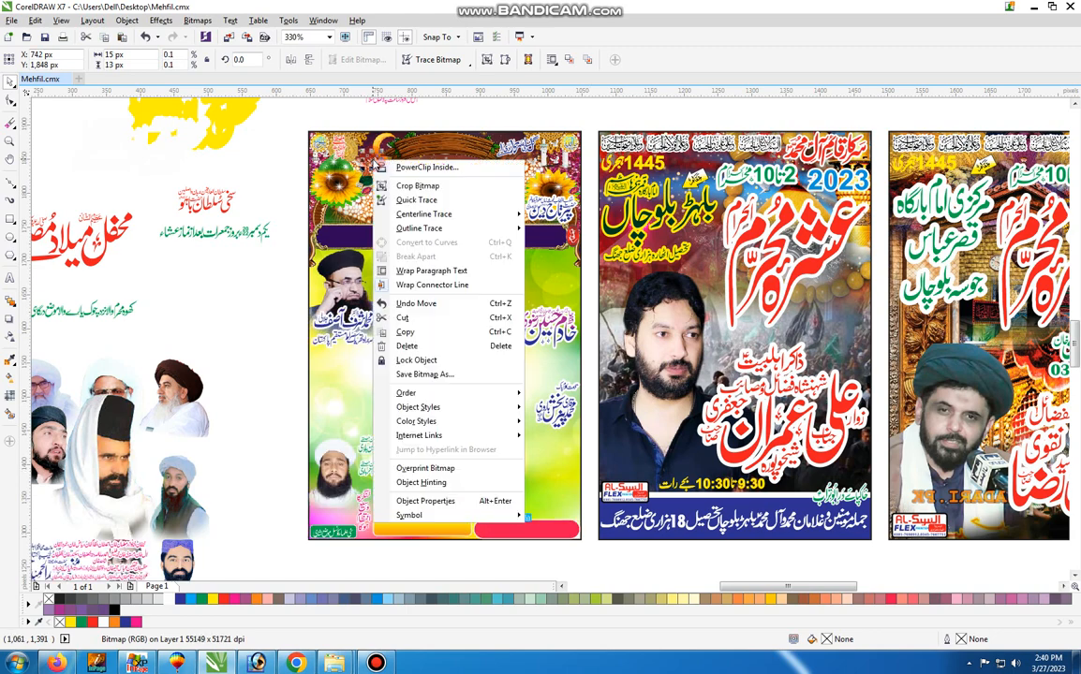
{"action": "left_click", "coordinate": [324, 115]}
{"action": "right_click", "coordinate": [451, 150]}
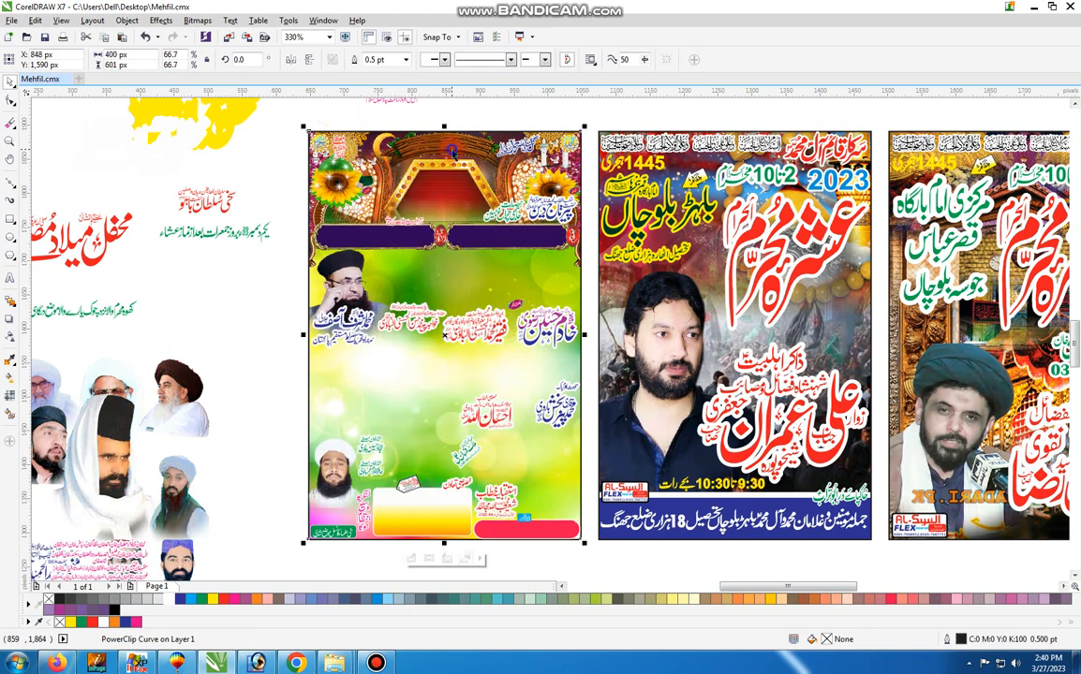
{"action": "left_click", "coordinate": [494, 190]}
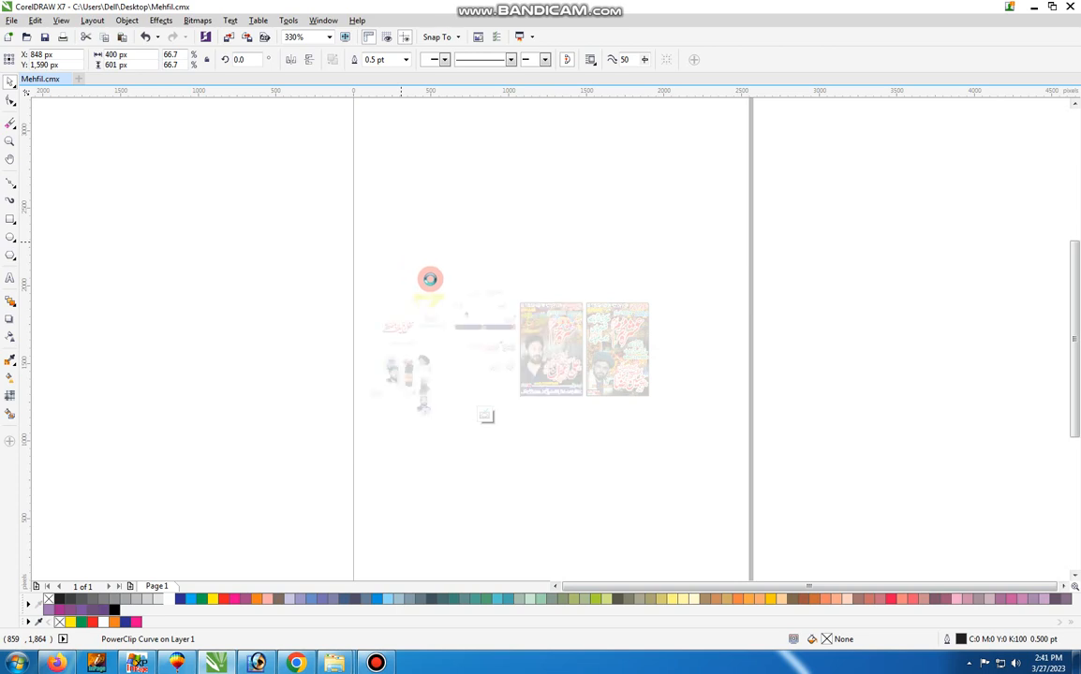
{"action": "scroll", "coordinate": [447, 287], "scroll_direction": "up", "scroll_amount": 3}
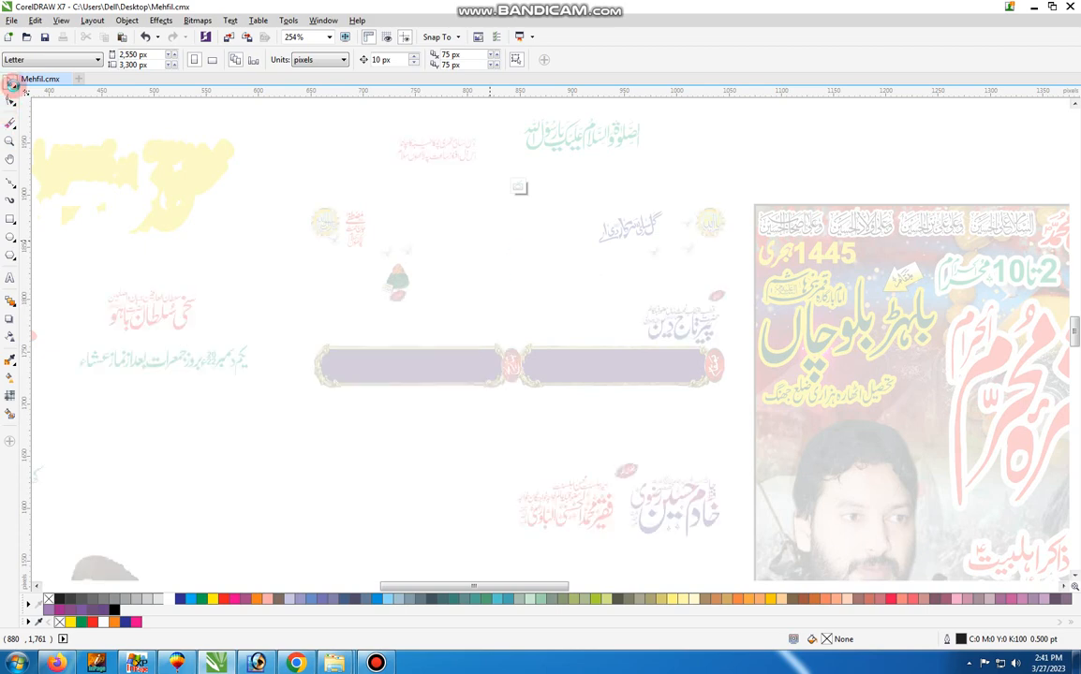
Move the red stage frame, one lattice arch window and the pair of white minarets out of the background artwork
{"action": "left_click", "coordinate": [445, 242]}
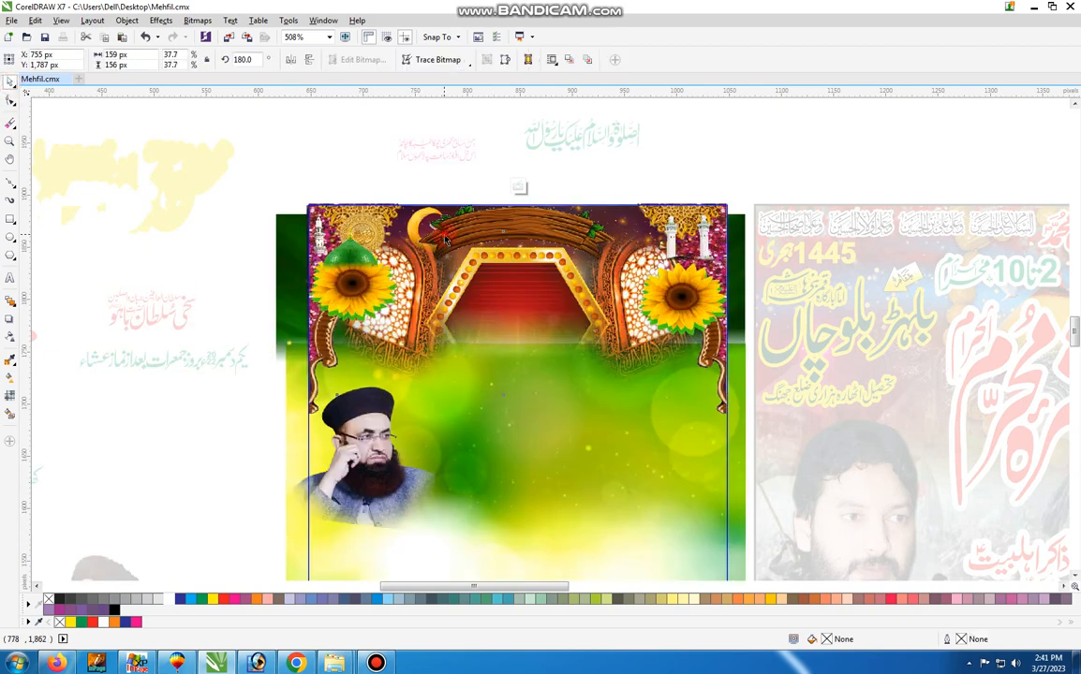
{"action": "left_click_drag", "start_coordinate": [444, 238], "coordinate": [145, 204]}
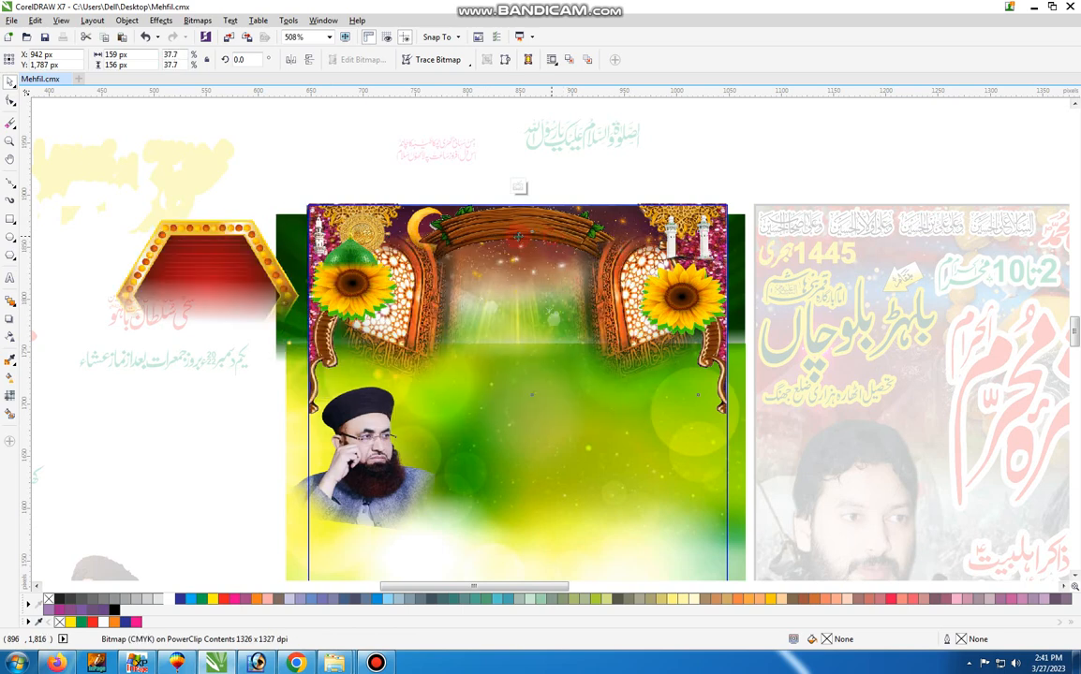
{"action": "left_click_drag", "start_coordinate": [535, 230], "coordinate": [830, 106]}
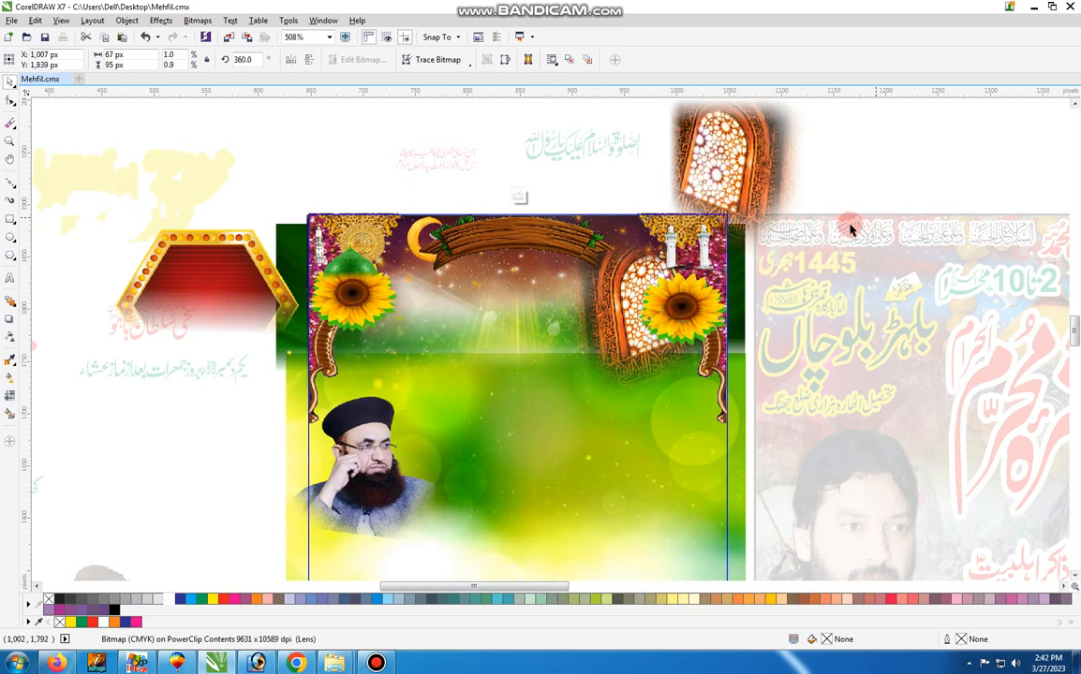
{"action": "left_click_drag", "start_coordinate": [675, 320], "coordinate": [842, 217]}
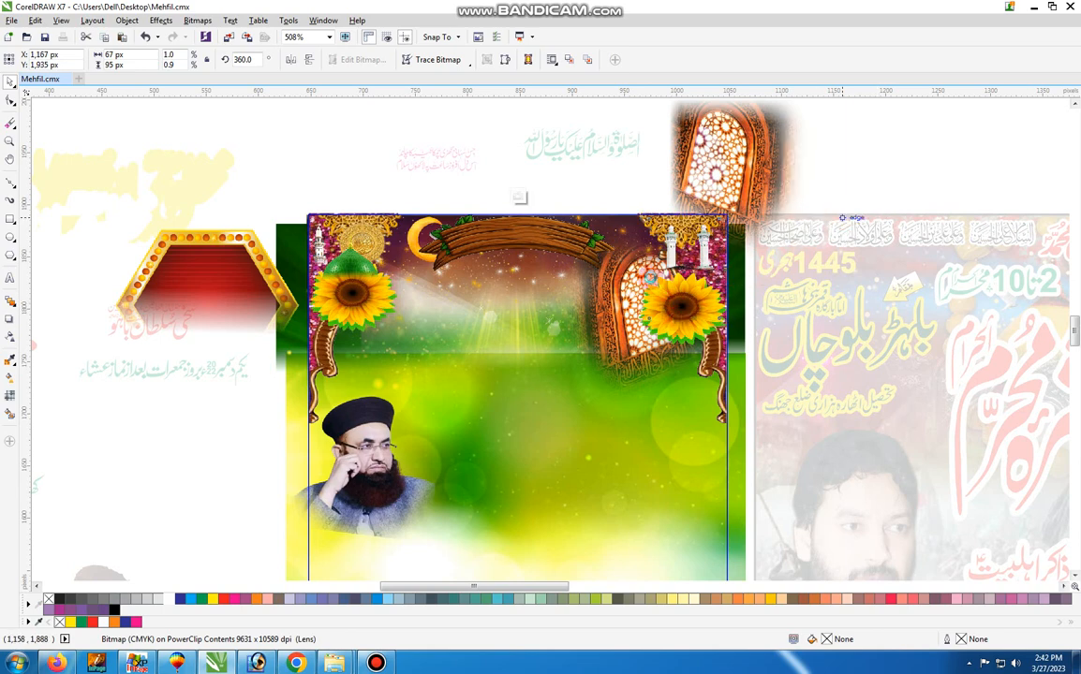
Move the green dome above the first sunflower out of the background artwork and select that sunflower
{"action": "left_click", "coordinate": [682, 319]}
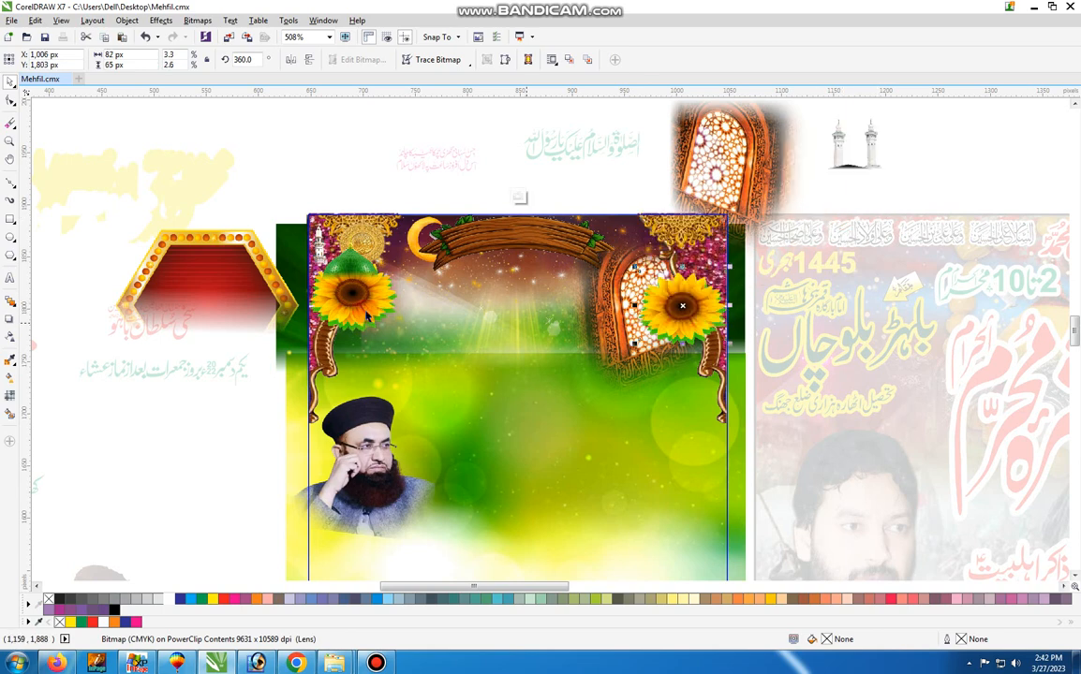
{"action": "left_click", "coordinate": [367, 317]}
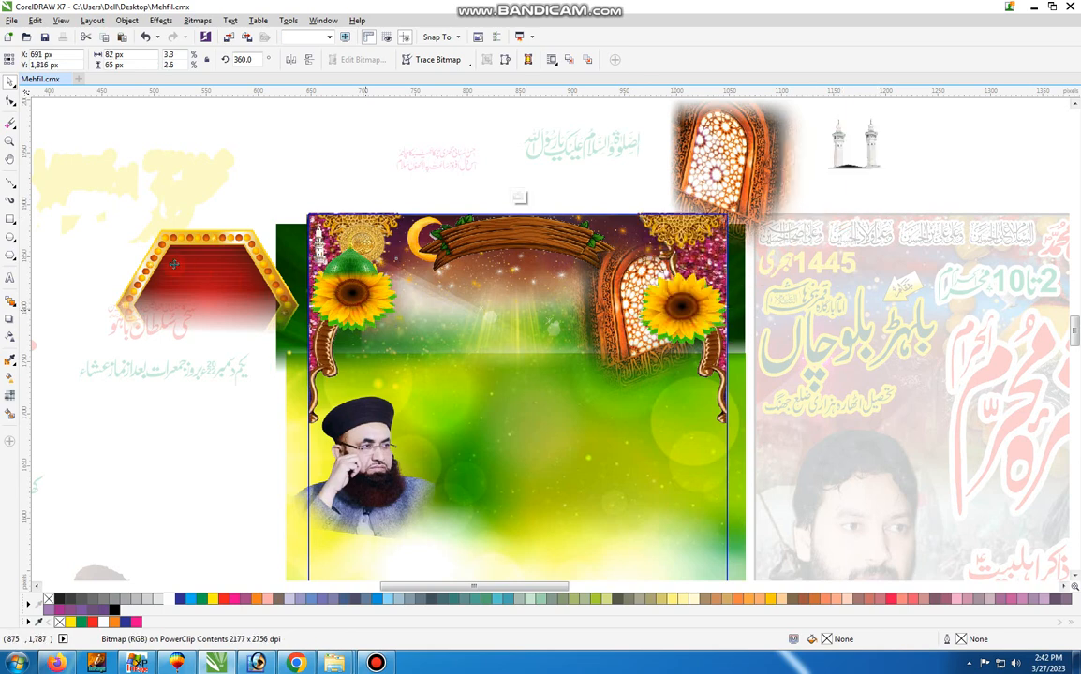
{"action": "left_click", "coordinate": [363, 302]}
{"action": "left_click_drag", "start_coordinate": [363, 301], "coordinate": [165, 269]}
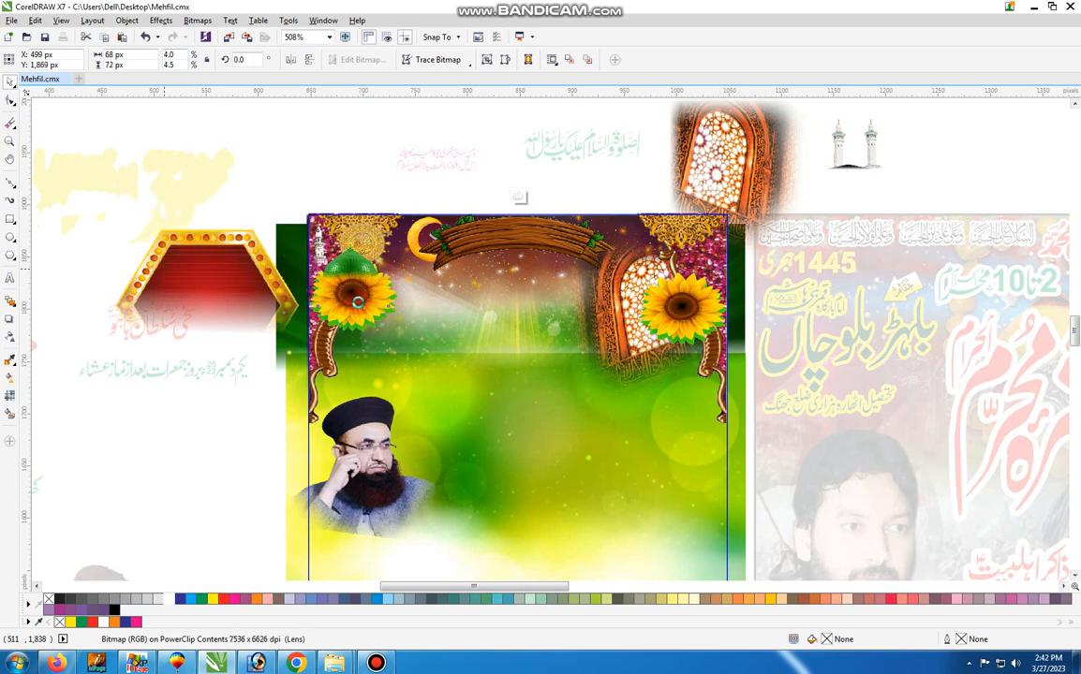
{"action": "left_click", "coordinate": [348, 301]}
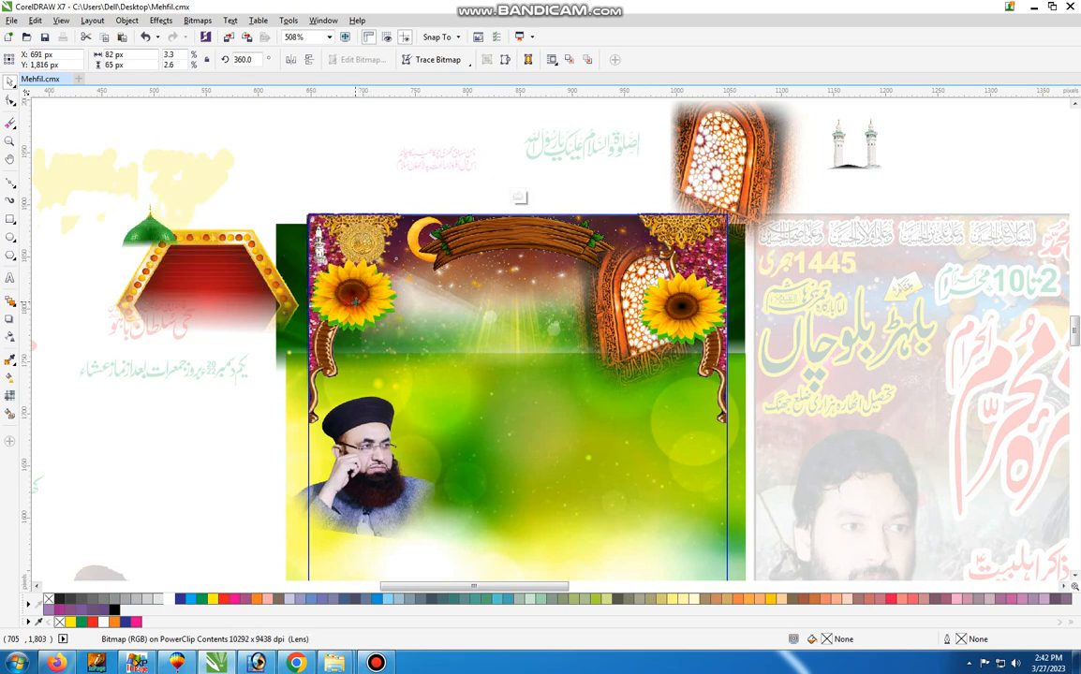
Move the first sunflower and the gold medallion above it out of the poster's background artwork
{"action": "left_click_drag", "start_coordinate": [367, 296], "coordinate": [166, 266]}
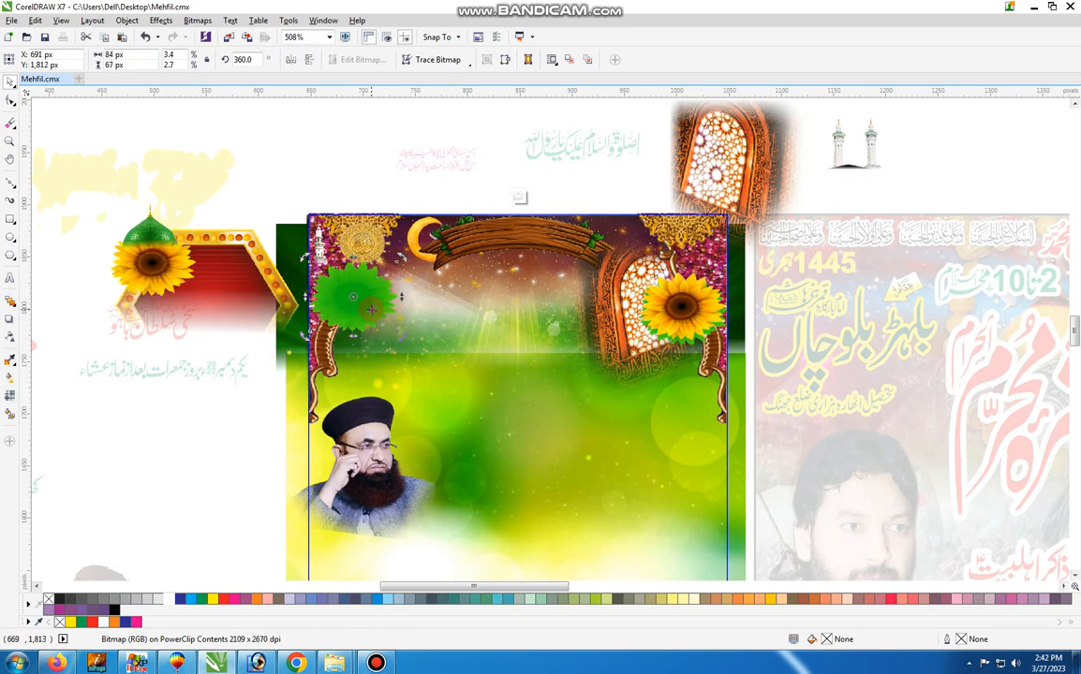
{"action": "left_click_drag", "start_coordinate": [372, 305], "coordinate": [371, 303]}
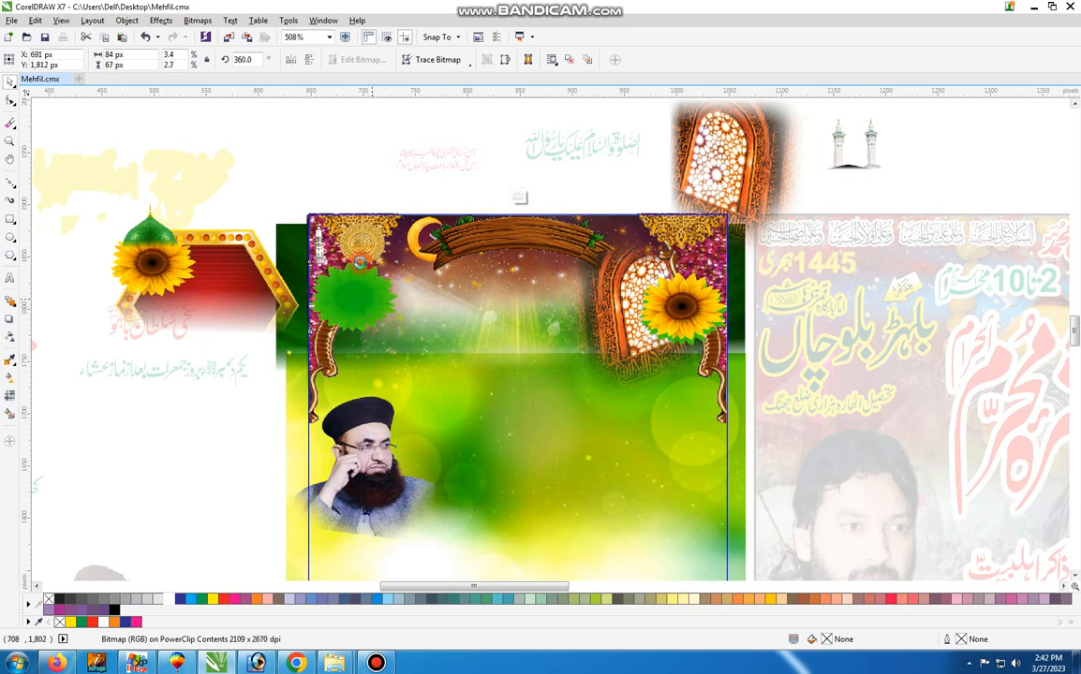
{"action": "scroll", "coordinate": [420, 300], "scroll_direction": "down", "scroll_amount": 1}
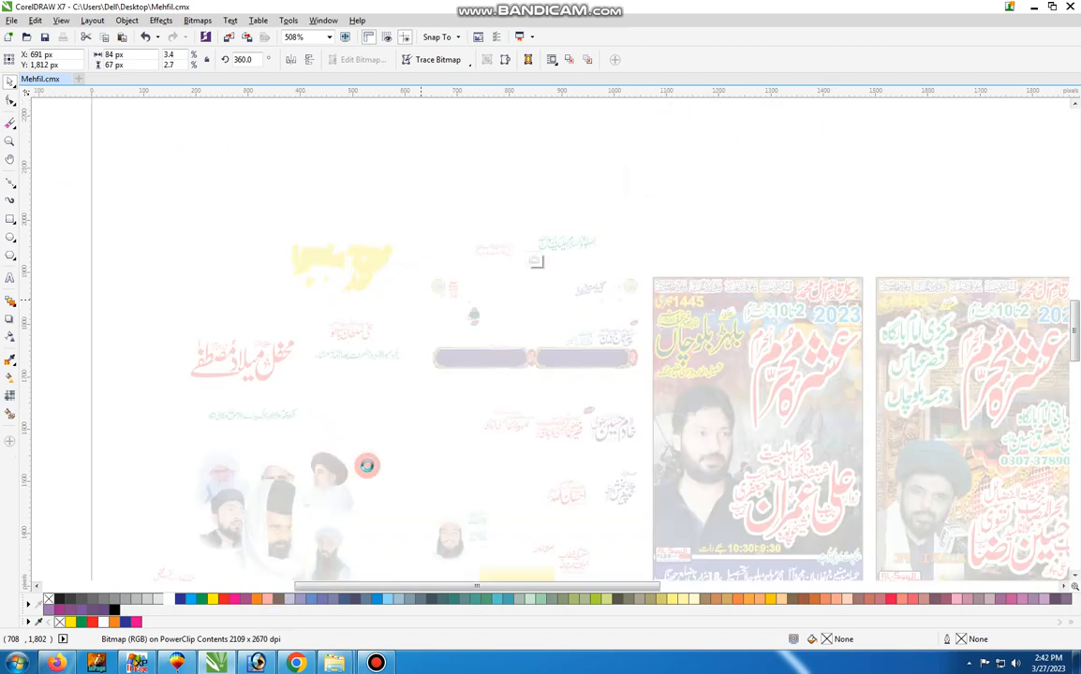
{"action": "scroll", "coordinate": [367, 465], "scroll_direction": "up", "scroll_amount": 1}
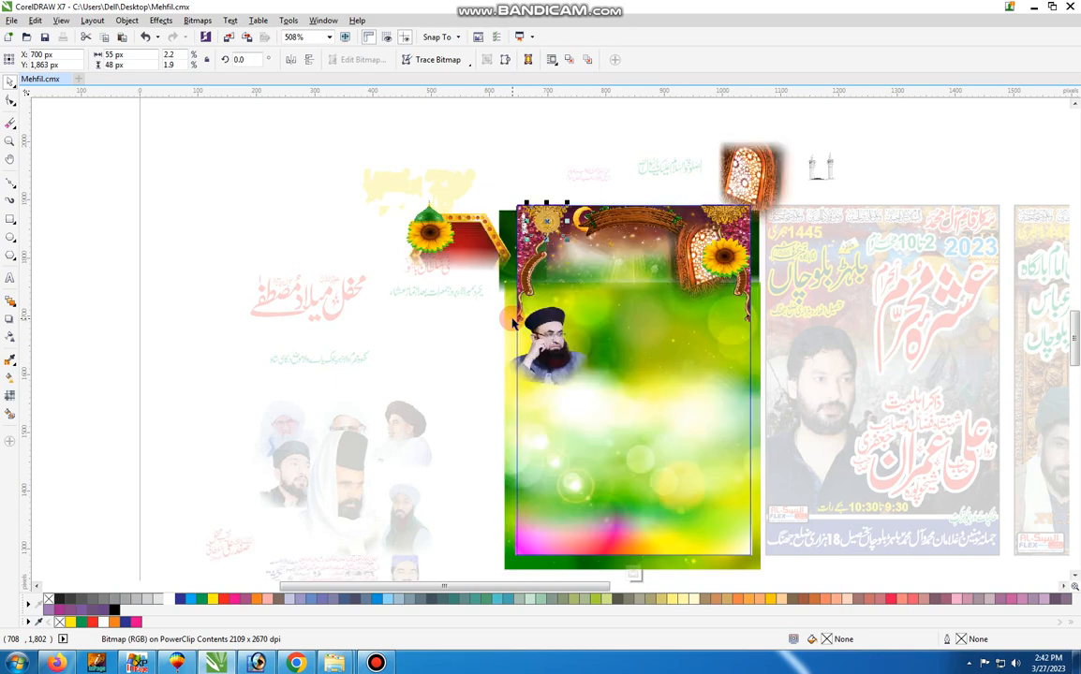
{"action": "left_click_drag", "start_coordinate": [542, 220], "coordinate": [429, 158]}
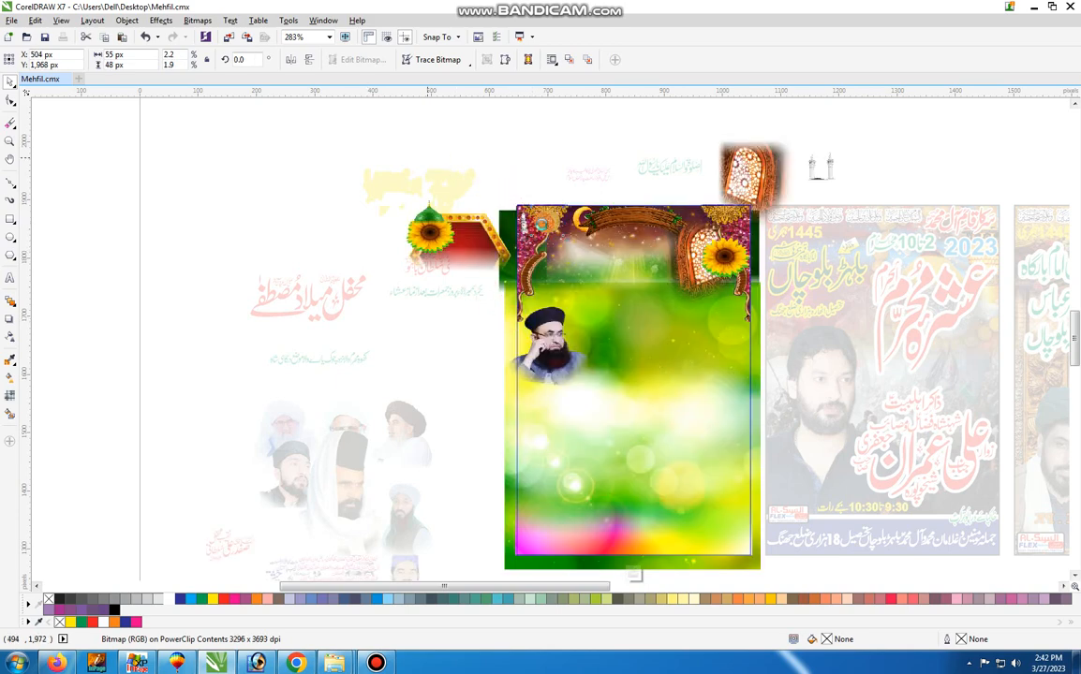
Move the floral corner ornament on the poster's left side and the slim white minaret out of the background artwork
{"action": "left_click", "coordinate": [542, 223]}
{"action": "left_click_drag", "start_coordinate": [535, 251], "coordinate": [334, 169]}
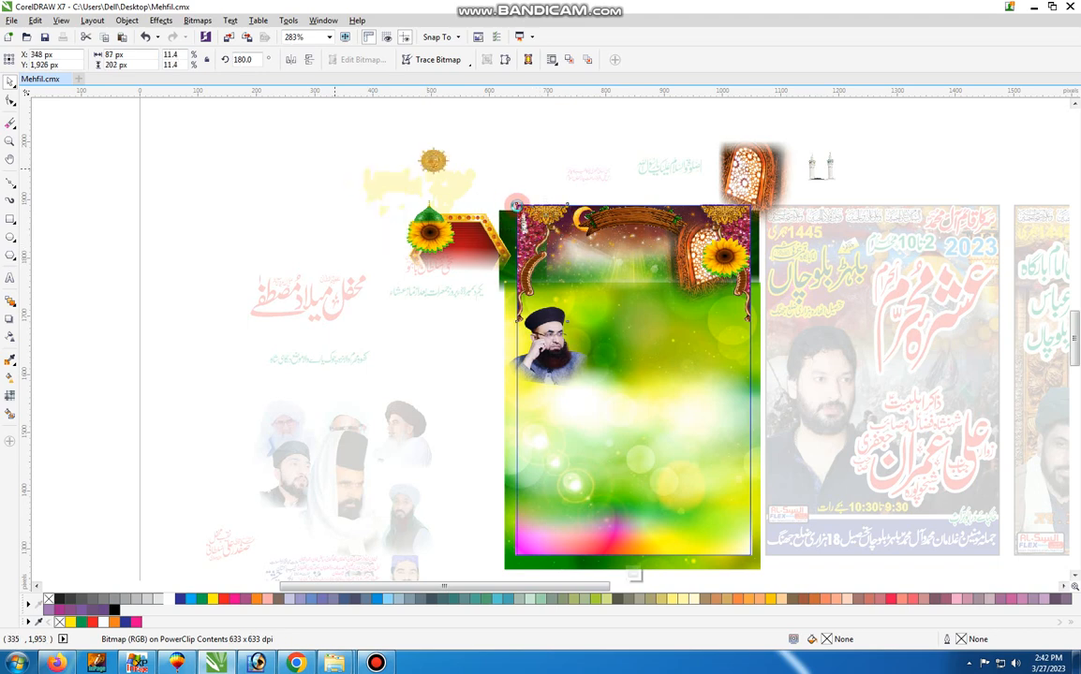
{"action": "left_click_drag", "start_coordinate": [528, 232], "coordinate": [418, 174]}
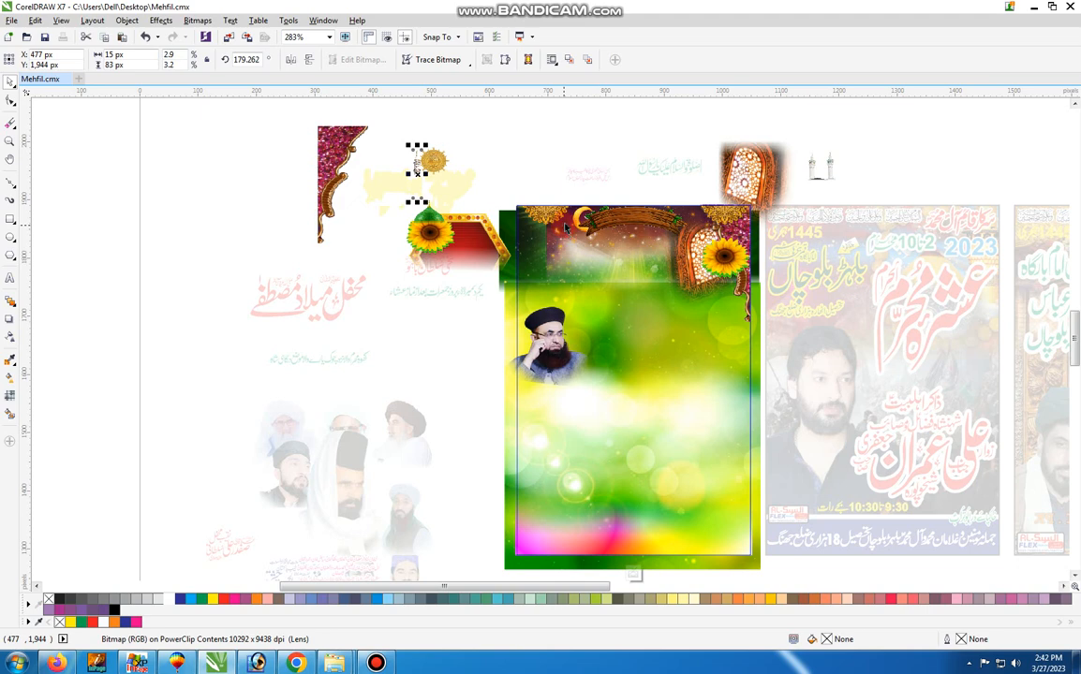
Move the gold lace ornament beside the crescent moon and the wooden banner out of the background artwork
{"action": "left_click_drag", "start_coordinate": [566, 227], "coordinate": [382, 148]}
{"action": "left_click", "coordinate": [607, 236]}
{"action": "left_click_drag", "start_coordinate": [621, 228], "coordinate": [446, 148]}
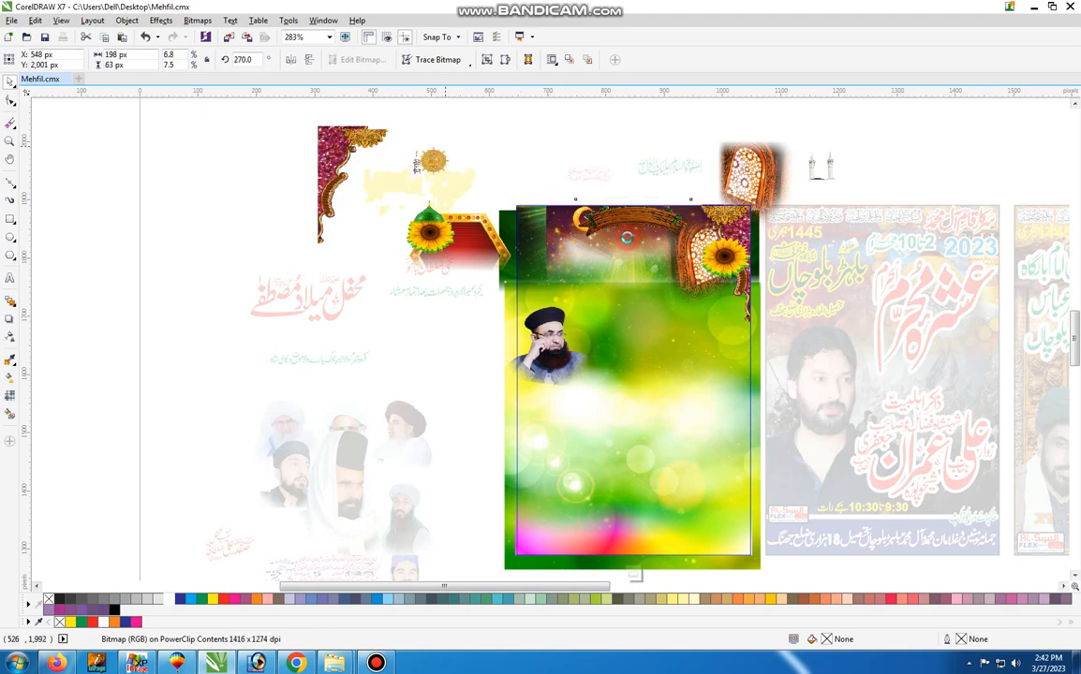
{"action": "left_click_drag", "start_coordinate": [630, 241], "coordinate": [385, 163]}
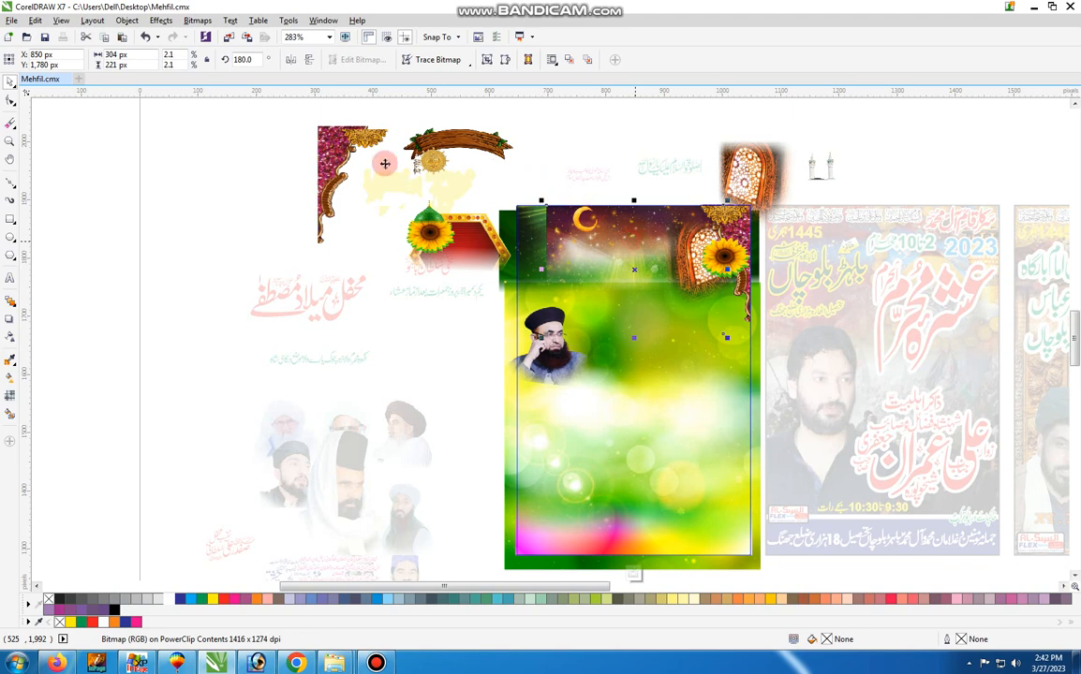
Move the purple starry sky backdrop and the second sunflower out of the background artwork
{"action": "left_click", "coordinate": [729, 262]}
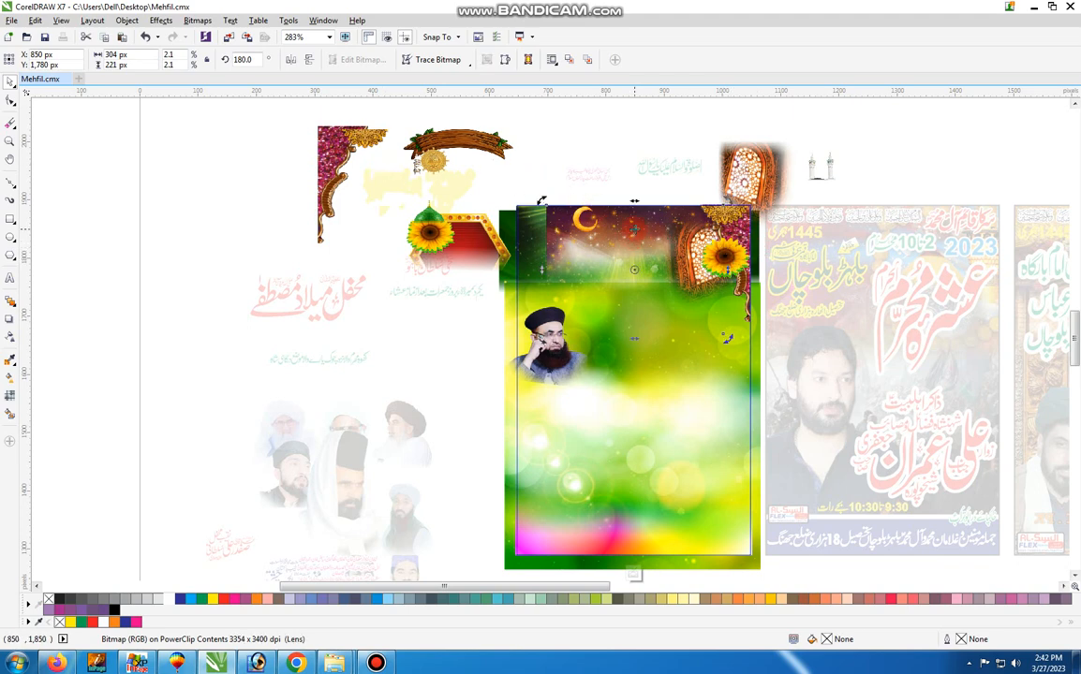
{"action": "left_click_drag", "start_coordinate": [636, 229], "coordinate": [466, 159]}
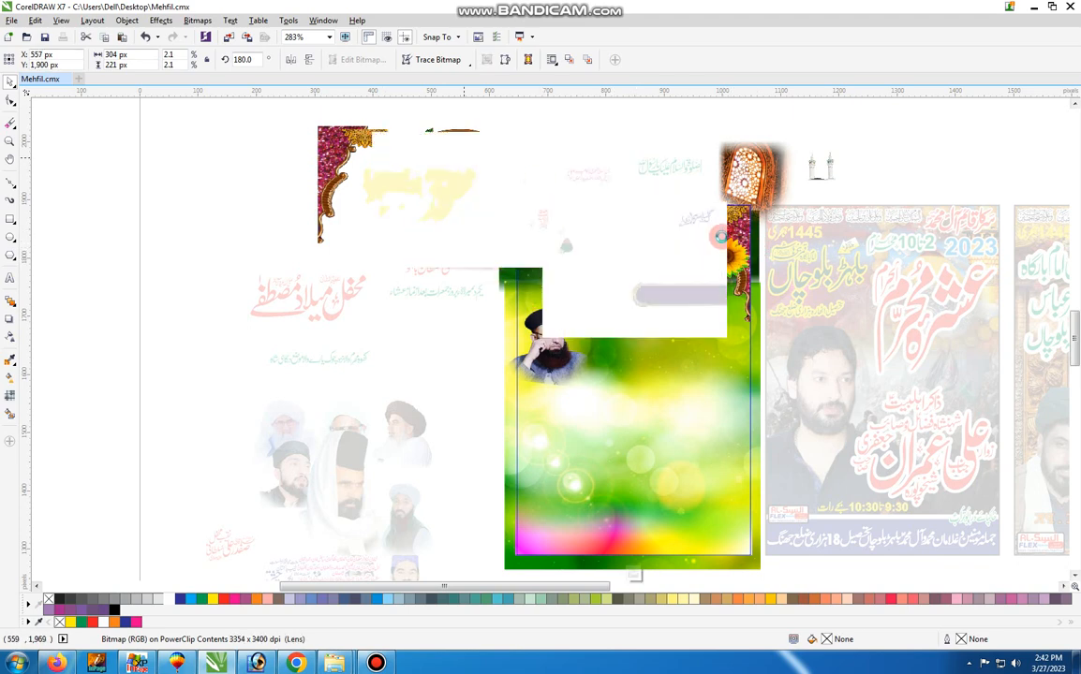
{"action": "left_click", "coordinate": [726, 259]}
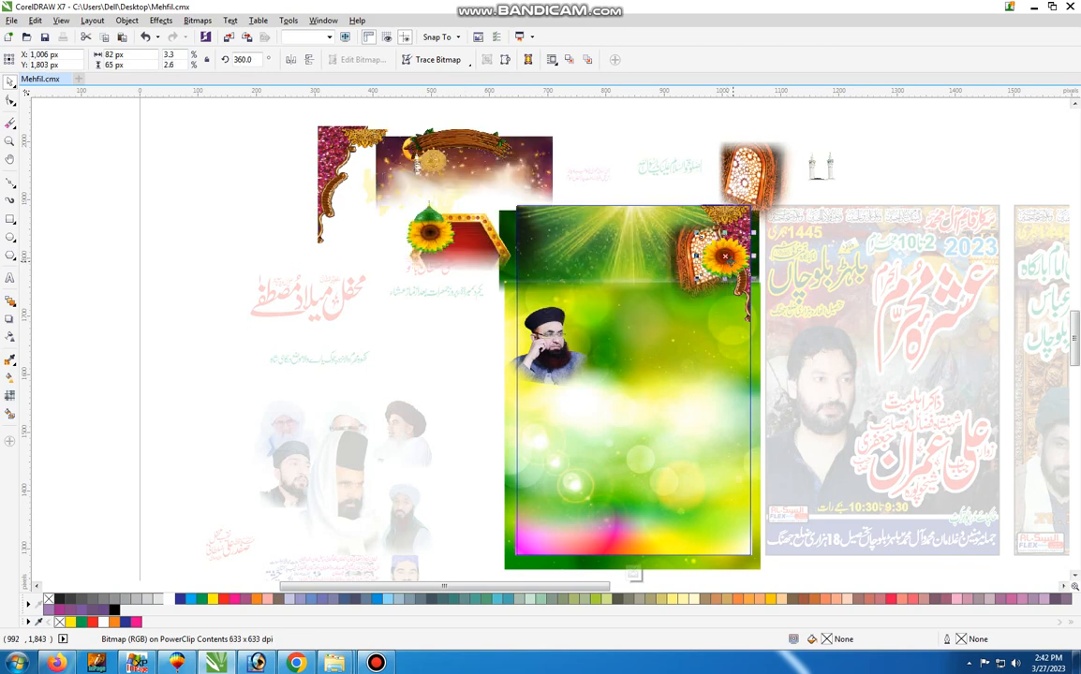
{"action": "left_click", "coordinate": [727, 259]}
{"action": "left_click_drag", "start_coordinate": [727, 260], "coordinate": [594, 182]}
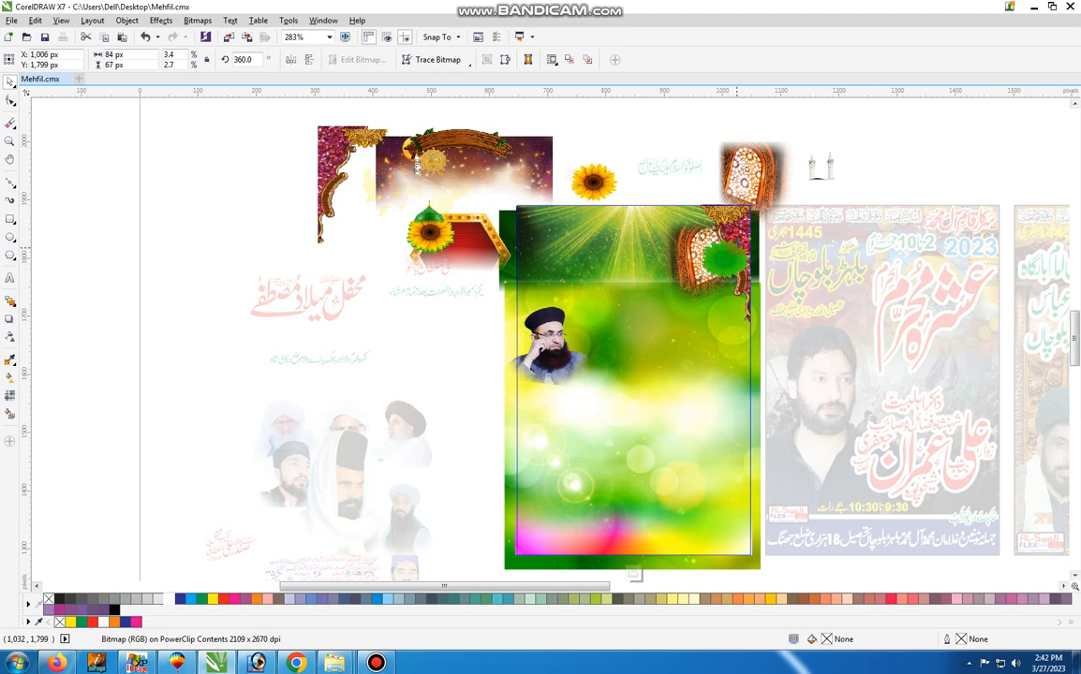
Move the second floral corner ornament, the remaining lattice arch window and the green flower shape out of the background artwork
{"action": "left_click_drag", "start_coordinate": [738, 233], "coordinate": [531, 159]}
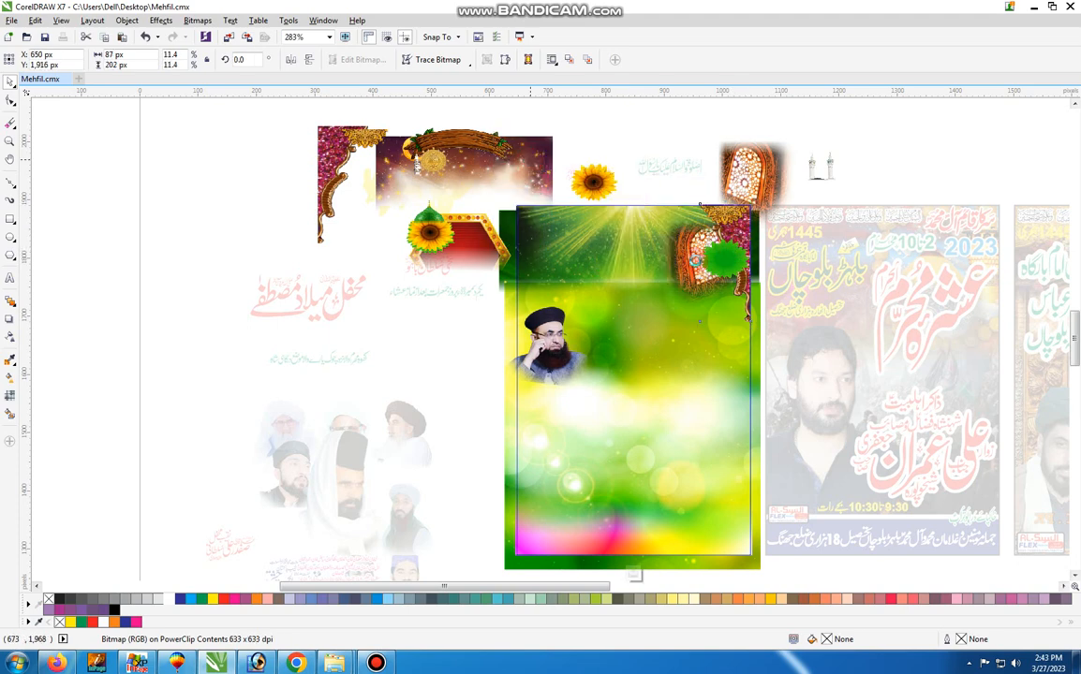
{"action": "left_click", "coordinate": [644, 260]}
{"action": "left_click_drag", "start_coordinate": [664, 265], "coordinate": [380, 216]}
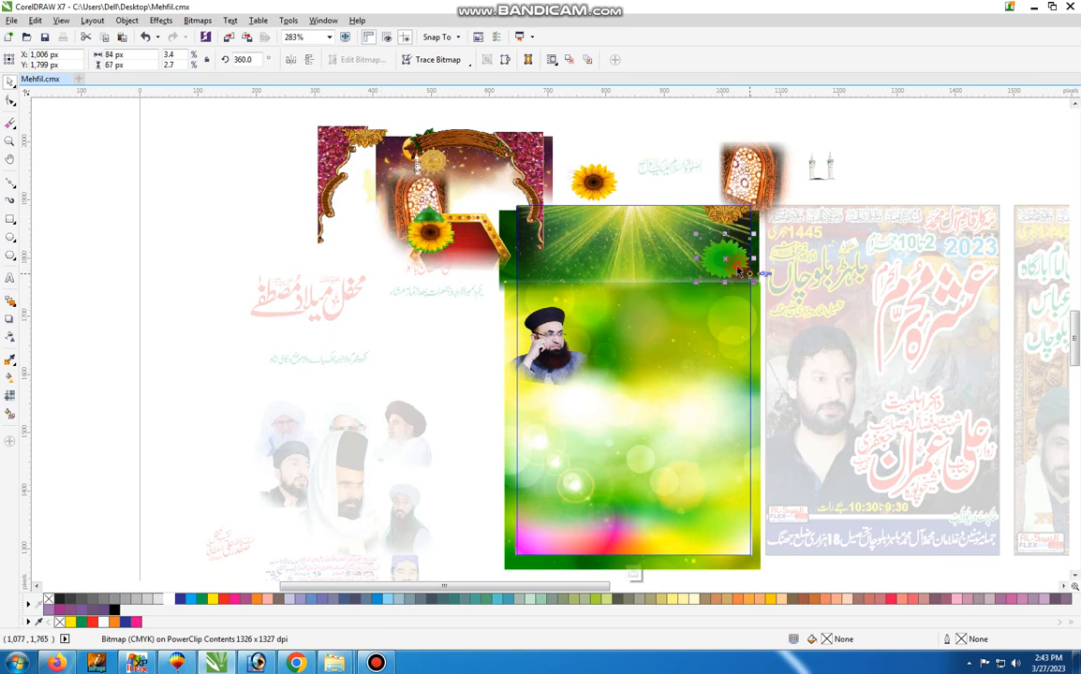
{"action": "left_click", "coordinate": [605, 178]}
{"action": "left_click", "coordinate": [604, 229]}
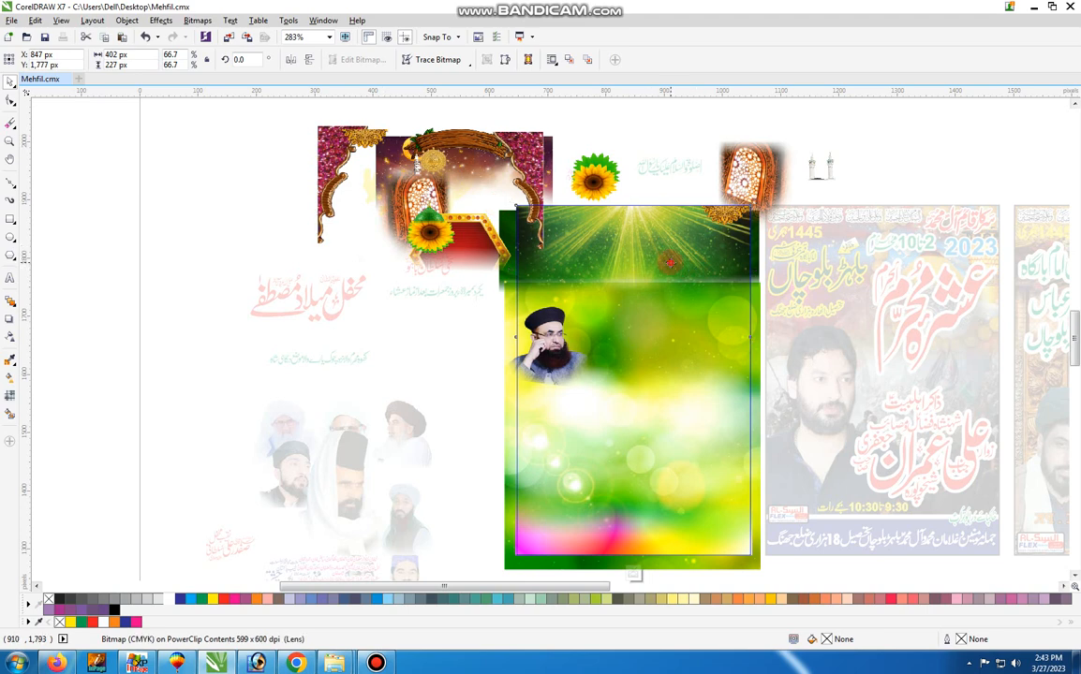
Move the green light-ray, blurred bokeh and dark green starburst backdrops out of the poster frame
{"action": "left_click_drag", "start_coordinate": [670, 262], "coordinate": [393, 240]}
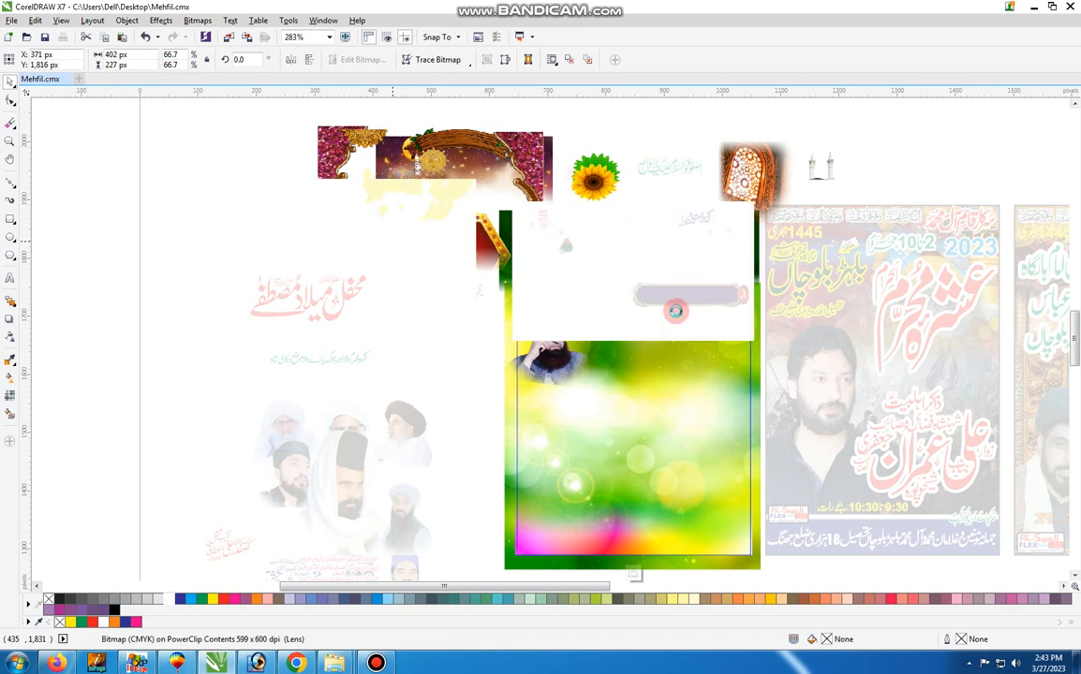
{"action": "left_click", "coordinate": [441, 354]}
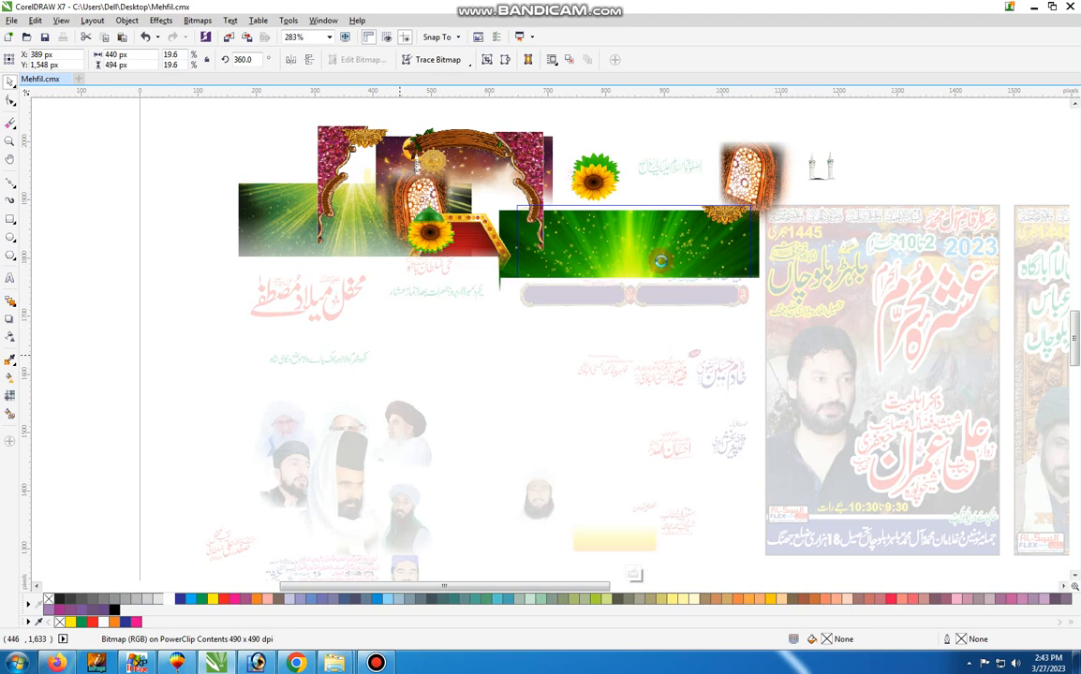
{"action": "left_click", "coordinate": [669, 263]}
{"action": "left_click_drag", "start_coordinate": [683, 261], "coordinate": [435, 182]}
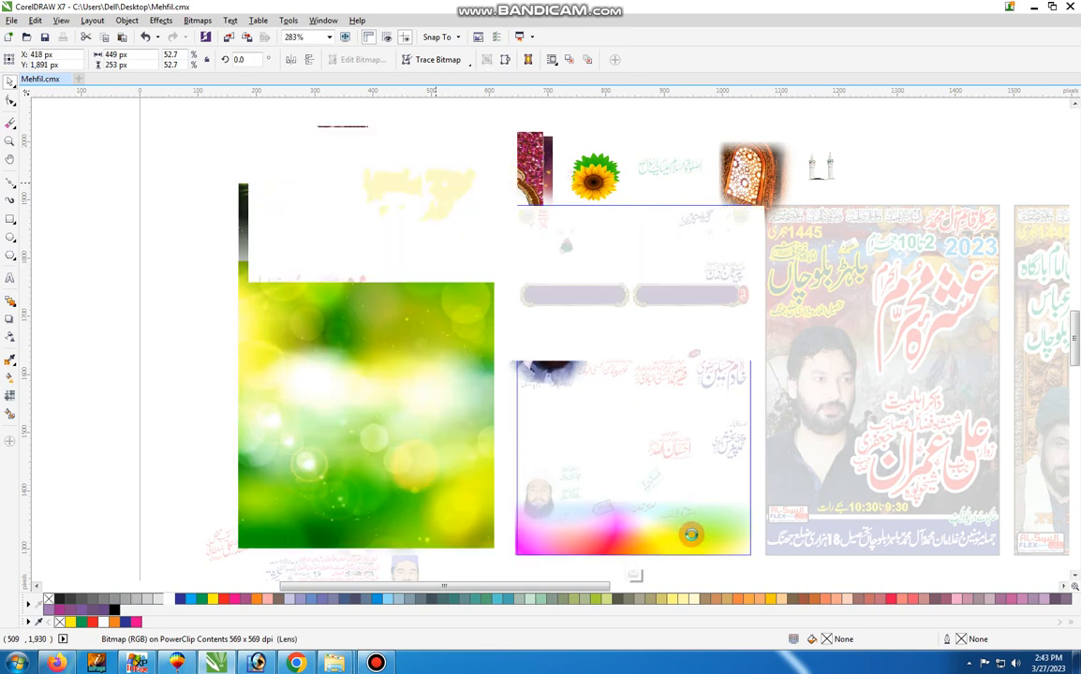
Try to move the multicoloured gradient strip out of the bottom of the poster frame
{"action": "left_click_drag", "start_coordinate": [691, 535], "coordinate": [470, 524]}
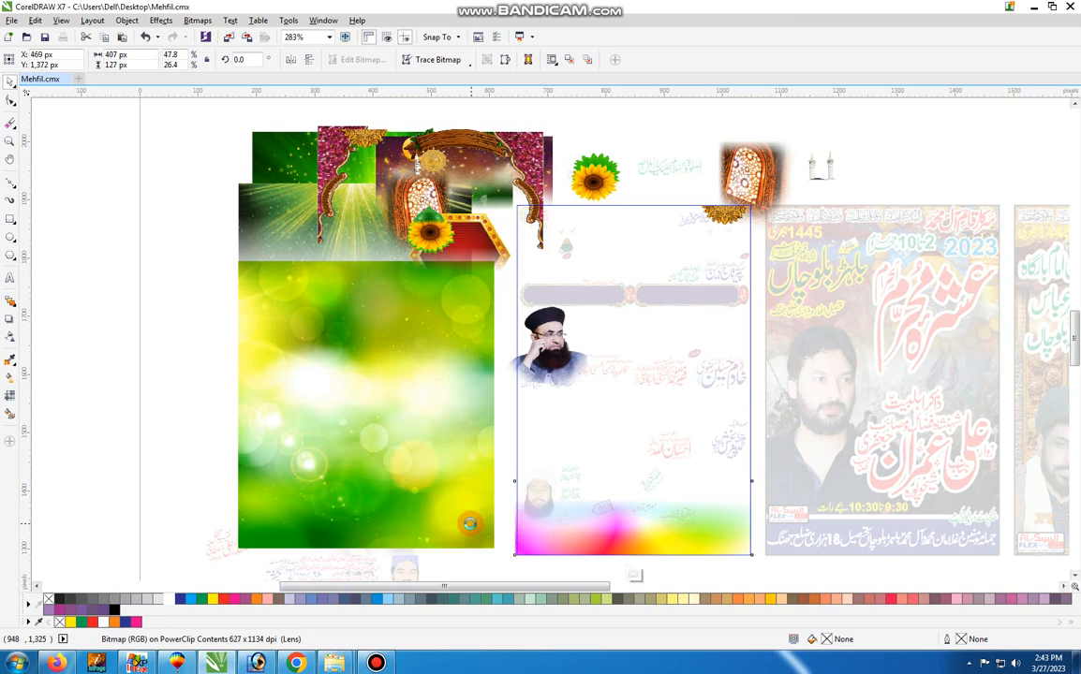
{"action": "scroll", "coordinate": [517, 307], "scroll_direction": "down", "scroll_amount": 1}
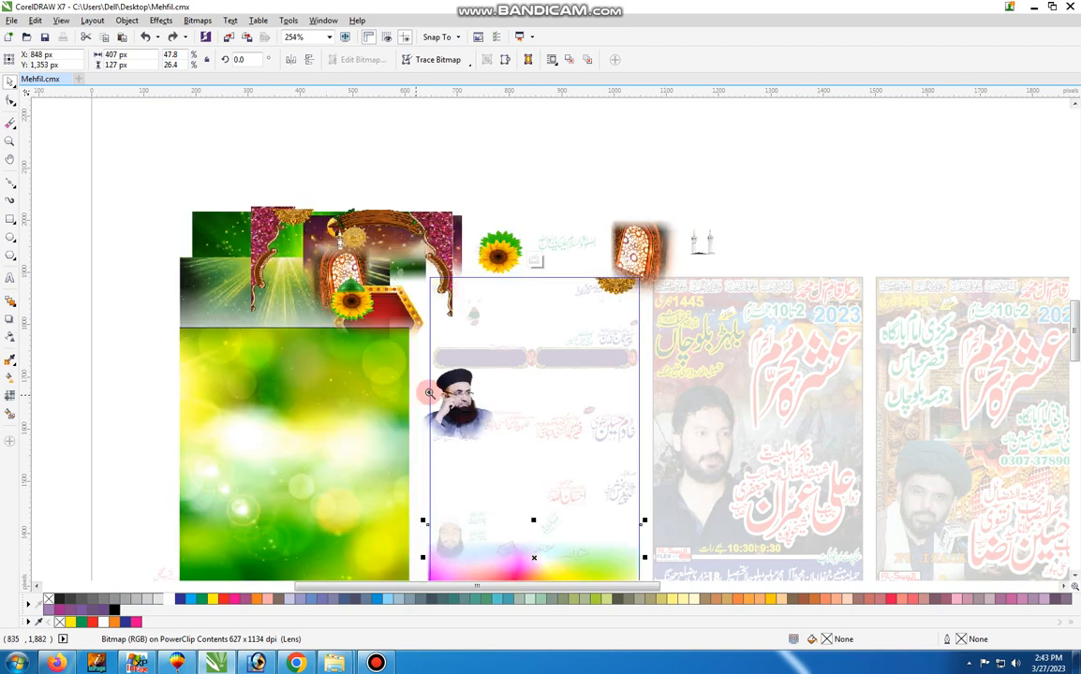
{"action": "key", "text": "F8"}
{"action": "key", "text": "ctrl+space"}
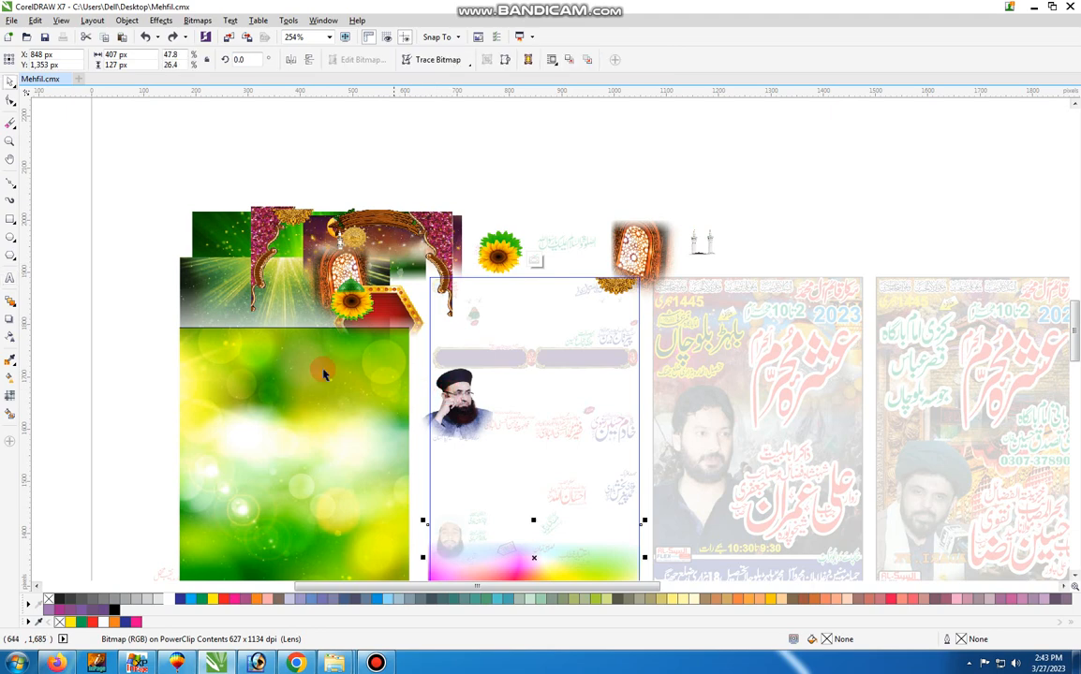
Move the green bokeh backdrop farther from the other loose pieces and select the first floral corner ornament
{"action": "left_click", "coordinate": [279, 366]}
{"action": "left_click_drag", "start_coordinate": [341, 401], "coordinate": [118, 275]}
{"action": "left_click_drag", "start_coordinate": [289, 289], "coordinate": [308, 278]}
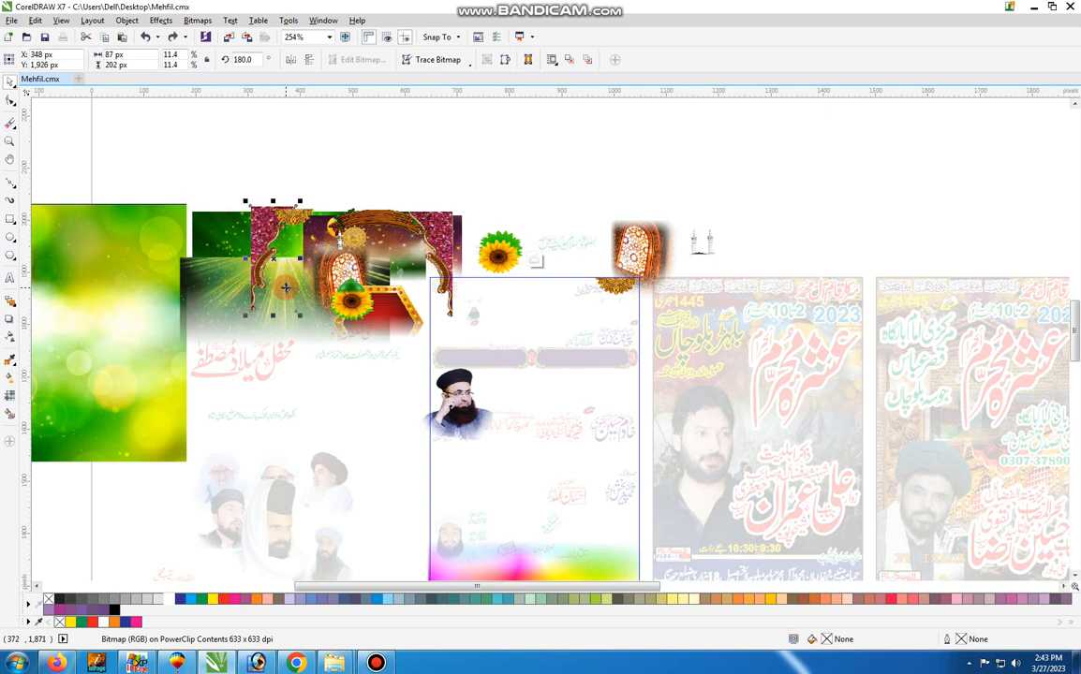
Undo the moves of the background pieces, back through the sunflowers, the green dome and the pair of white minarets
{"action": "key", "text": "ctrl+z"}
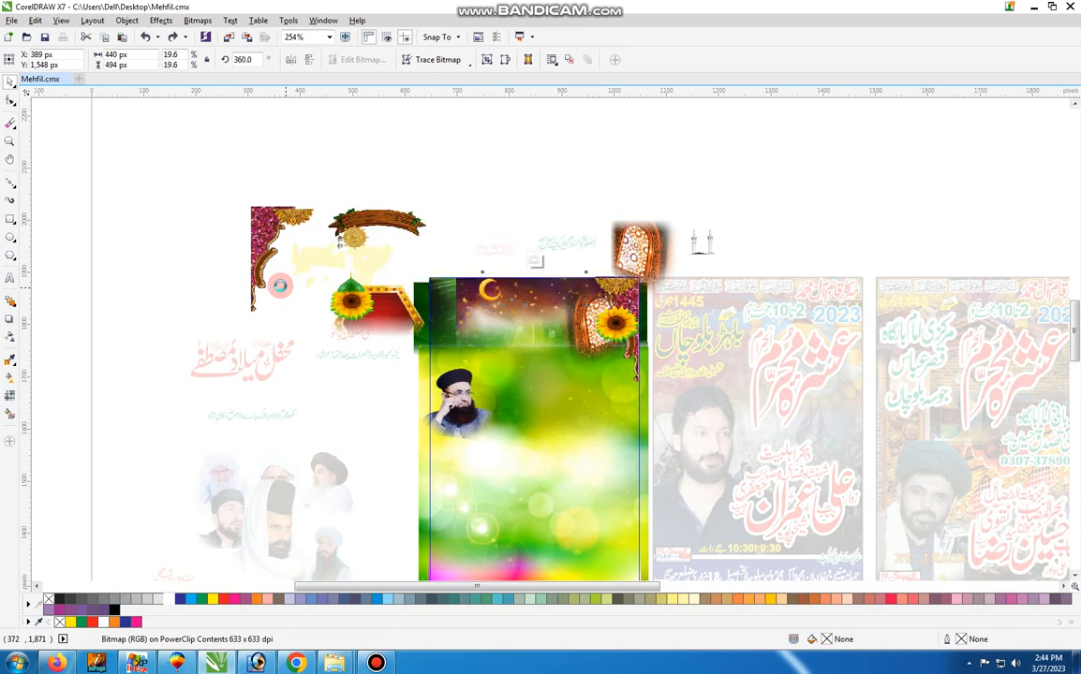
{"action": "left_click", "coordinate": [9, 140]}
{"action": "left_click_drag", "start_coordinate": [231, 192], "coordinate": [735, 541]}
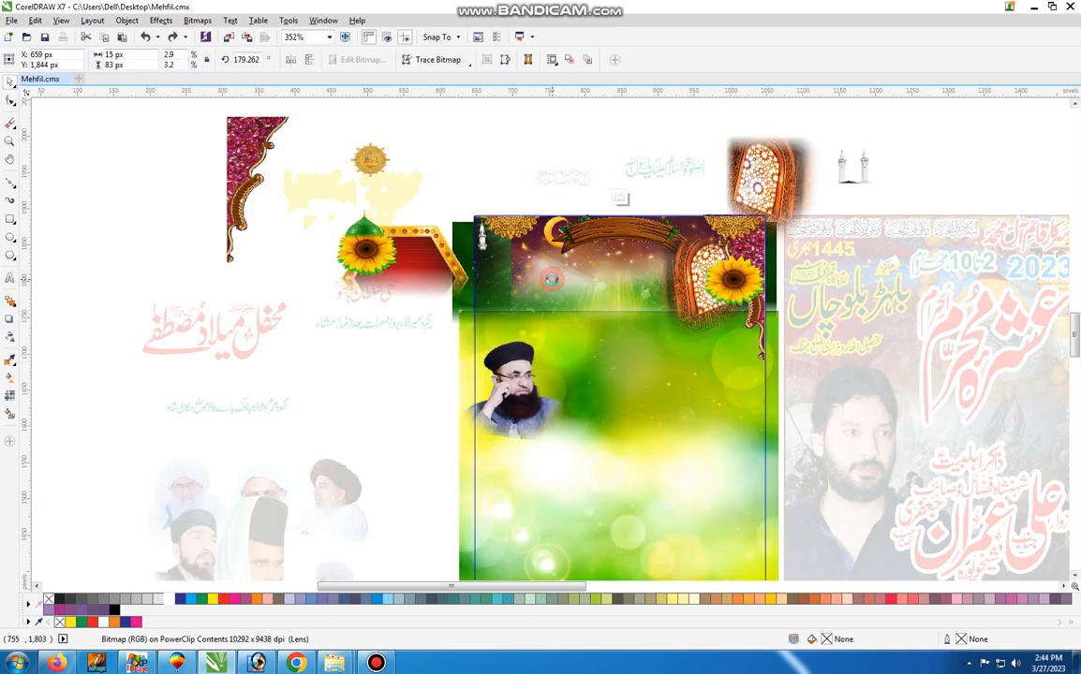
{"action": "key", "text": "ctrl+z"}
{"action": "key", "text": "ctrl+z"}
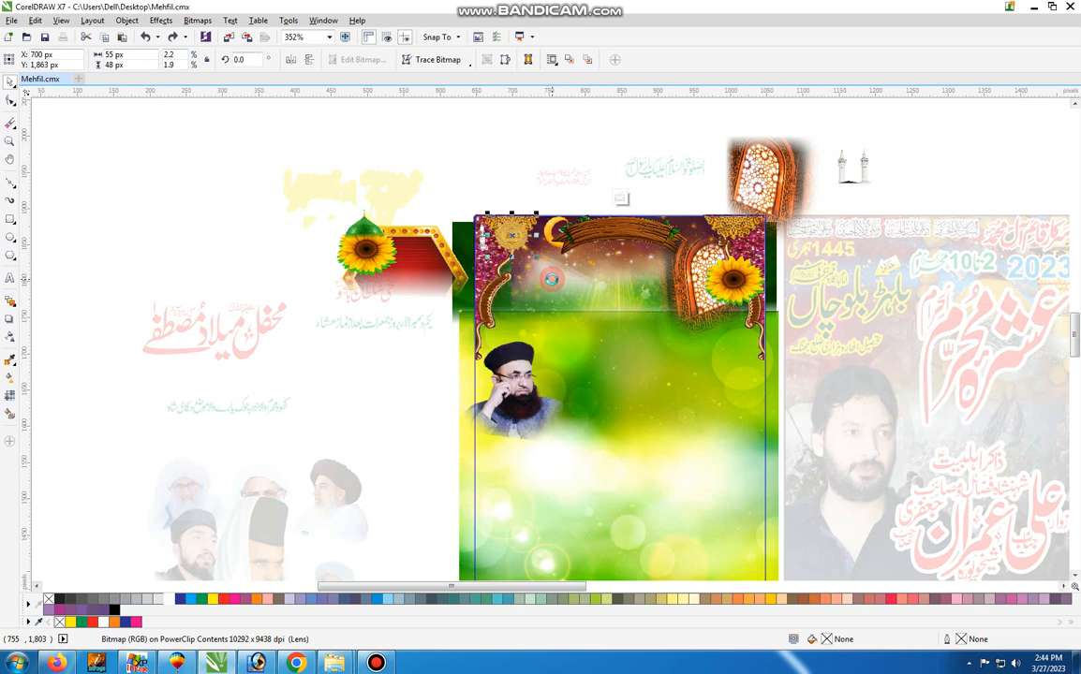
{"action": "key", "text": "ctrl+z"}
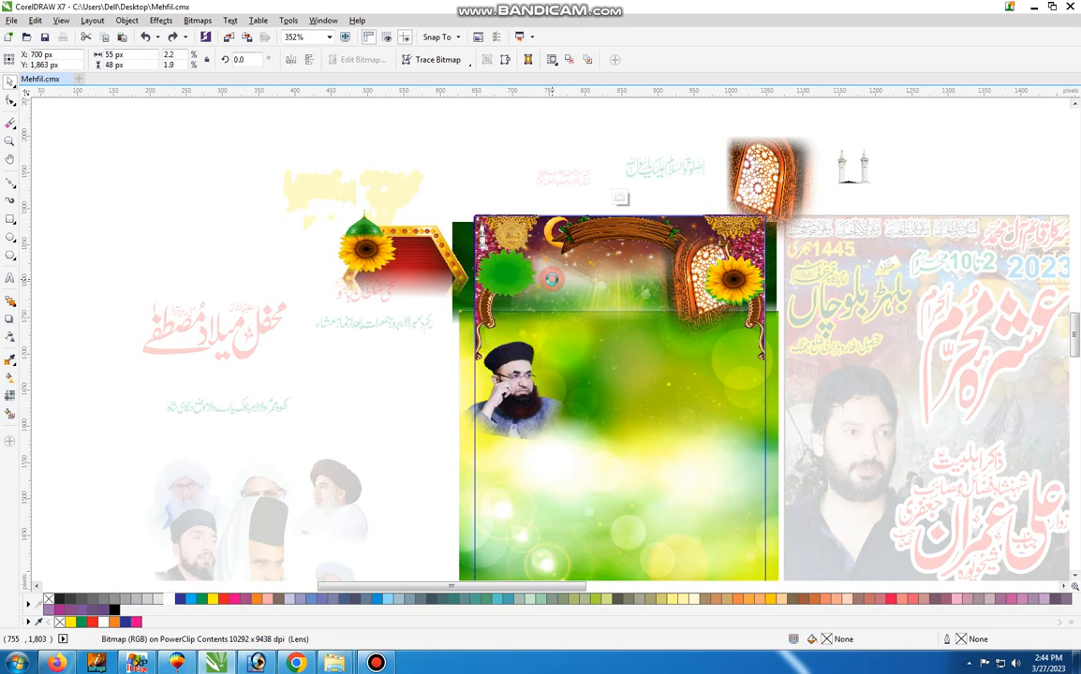
{"action": "key", "text": "ctrl+z"}
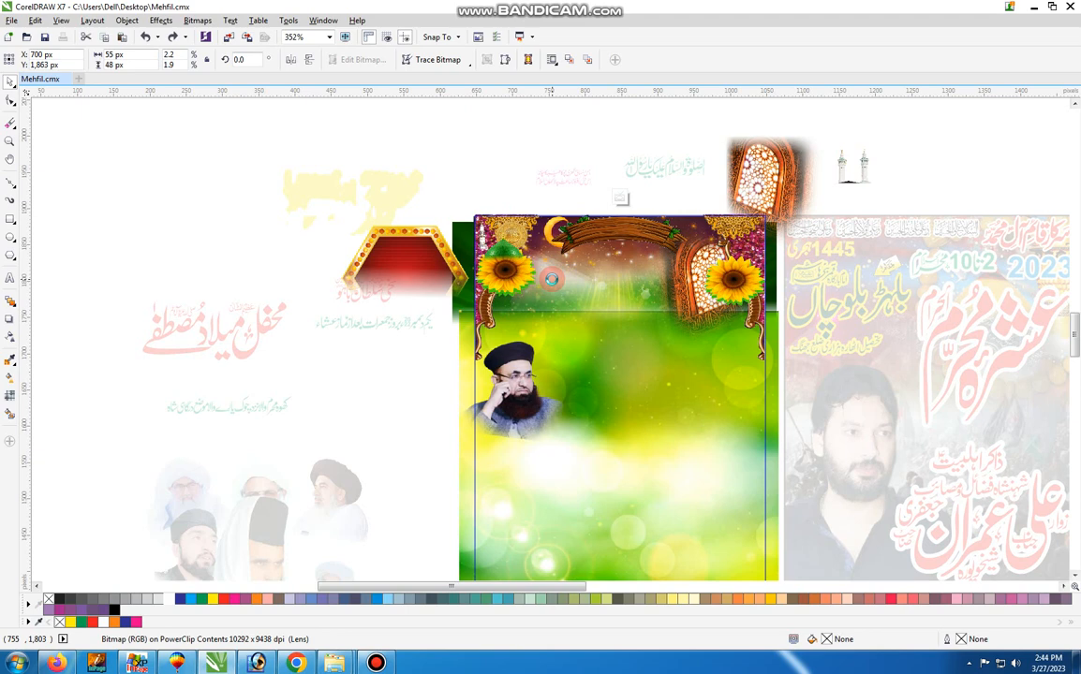
{"action": "key", "text": "ctrl+z"}
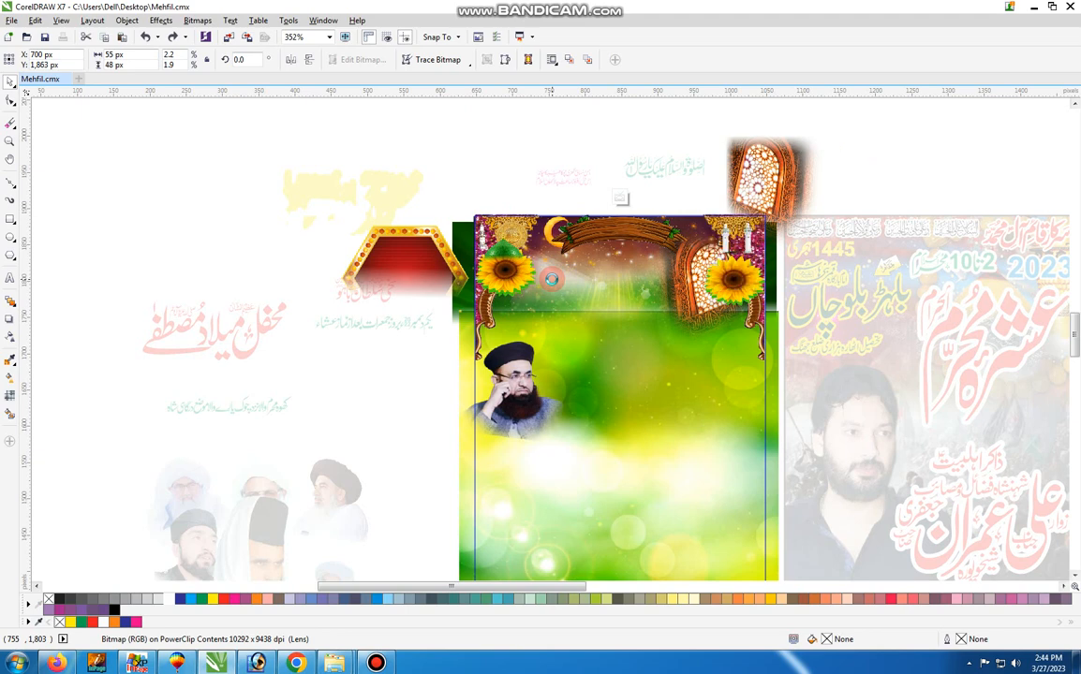
Undo the remaining background moves, the PowerClip editing and the portrait moves in the first poster
{"action": "key", "text": "ctrl+z"}
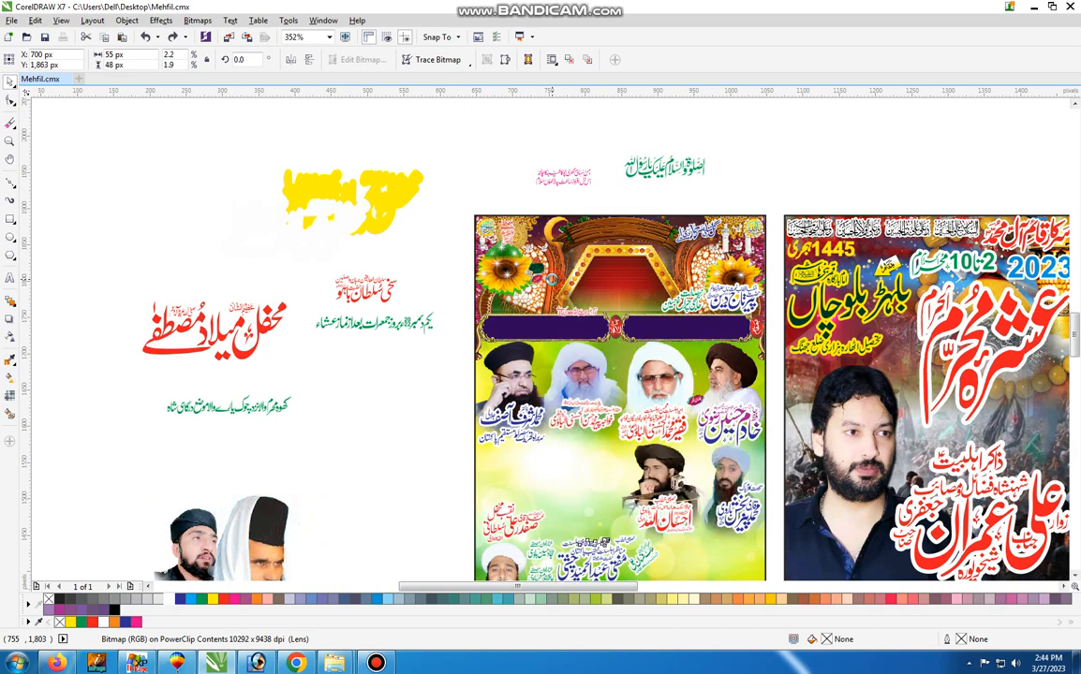
{"action": "key", "text": "z"}
{"action": "key", "text": "F4"}
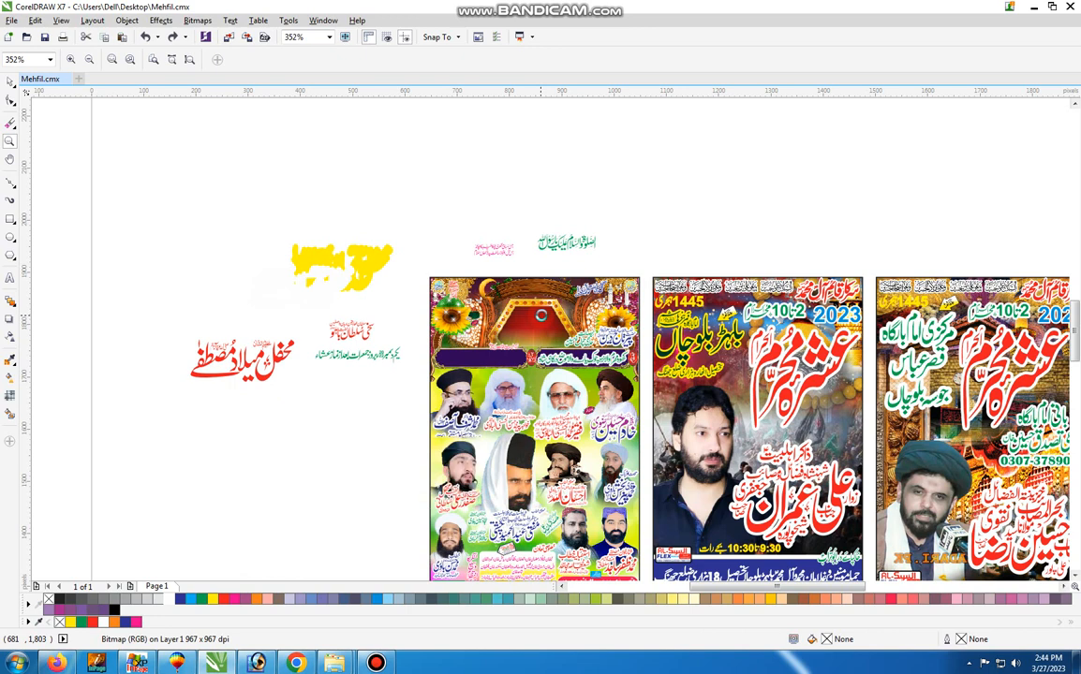
Undo the moves of the first poster's text lines, yellow title backing and red title lettering
{"action": "key", "text": "ctrl+z"}
{"action": "key", "text": "ctrl+z"}
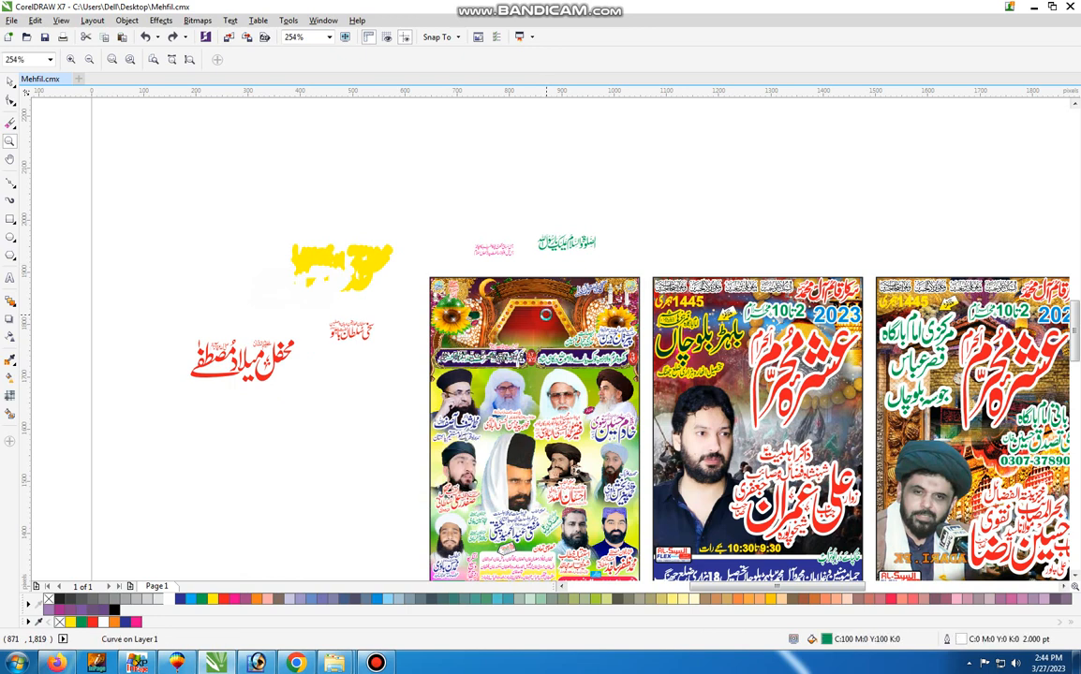
{"action": "key", "text": "ctrl+z"}
{"action": "key", "text": "ctrl+z"}
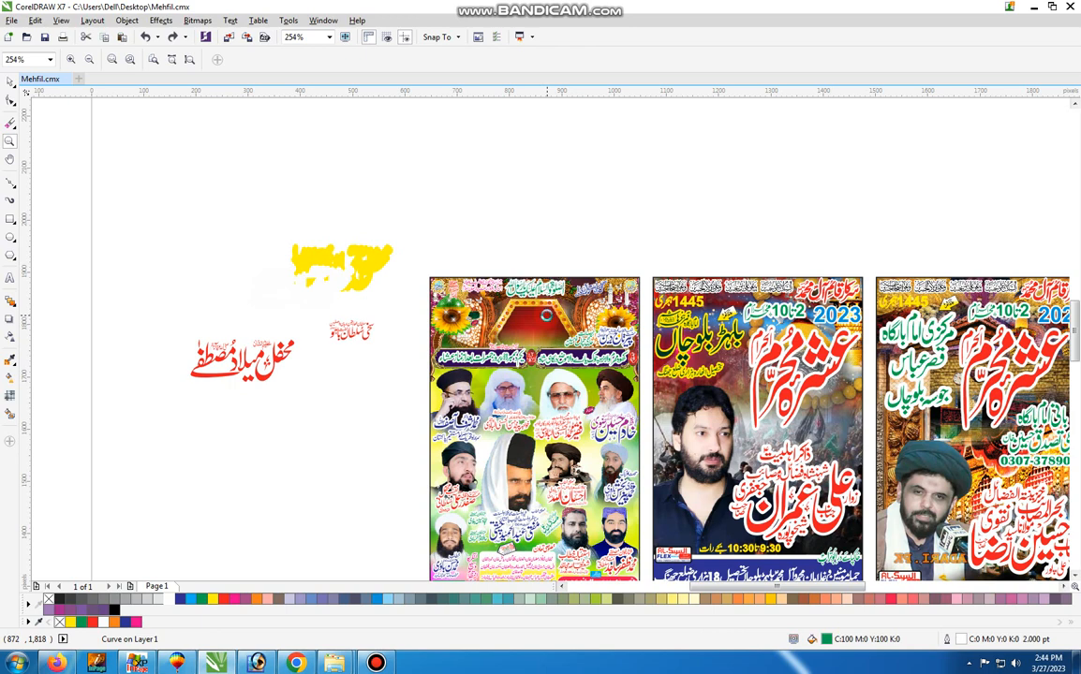
{"action": "key", "text": "ctrl+z"}
{"action": "key", "text": "ctrl+z"}
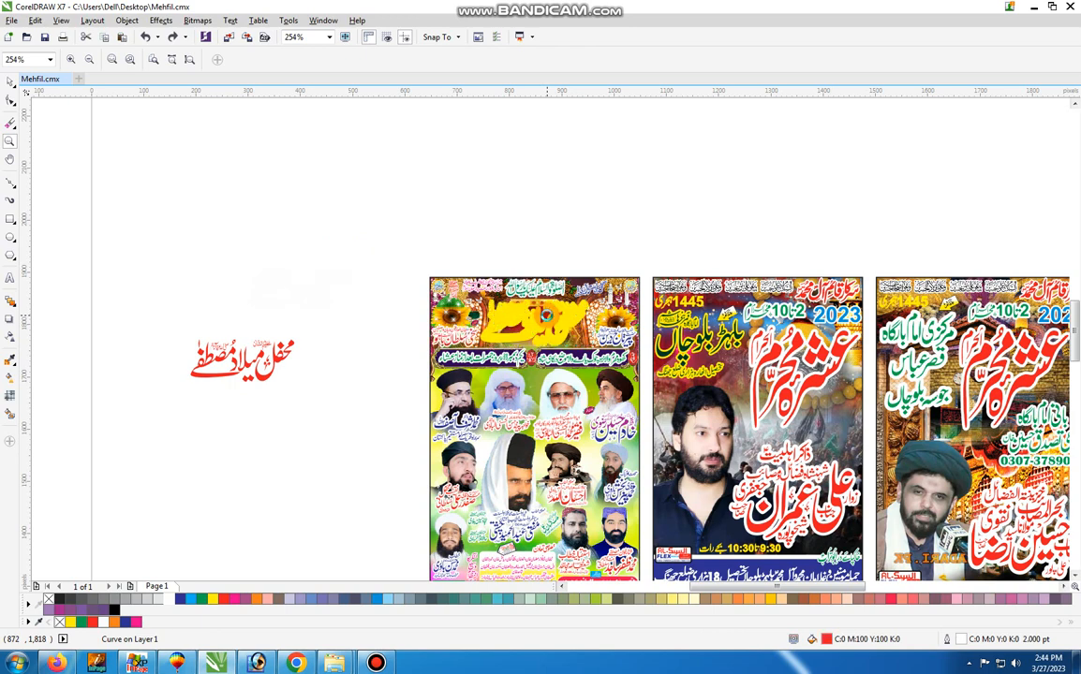
Undo the last change to the title lettering, then group all elements of the first poster and move the group well away from the others
{"action": "key", "text": "ctrl+z"}
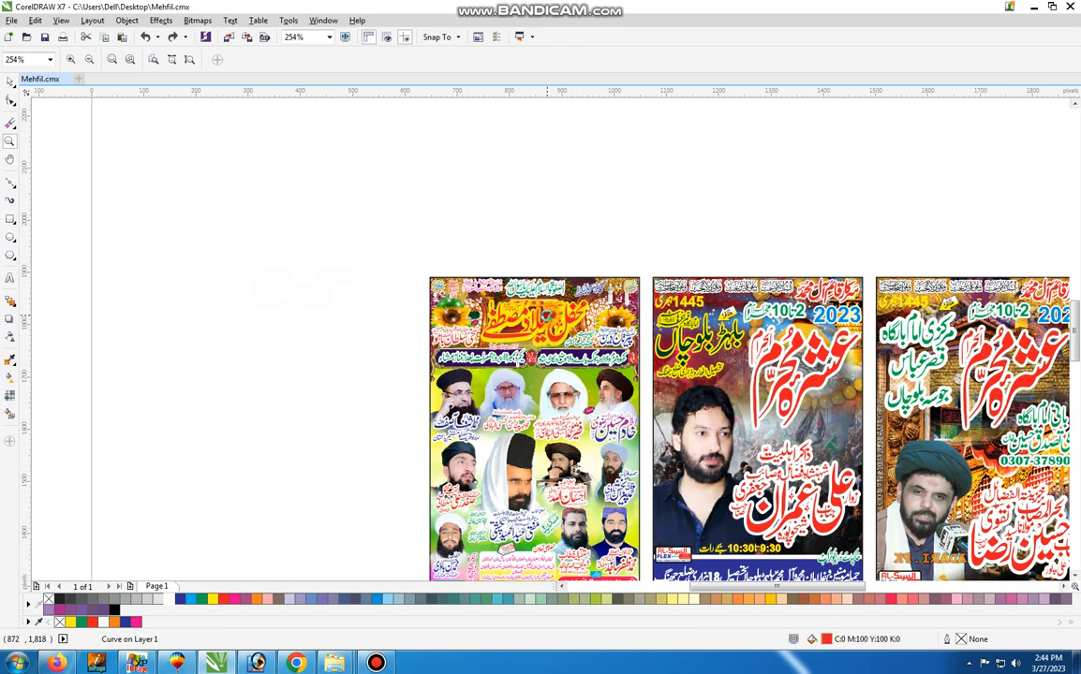
{"action": "key", "text": "ctrl+z"}
{"action": "key", "text": "space"}
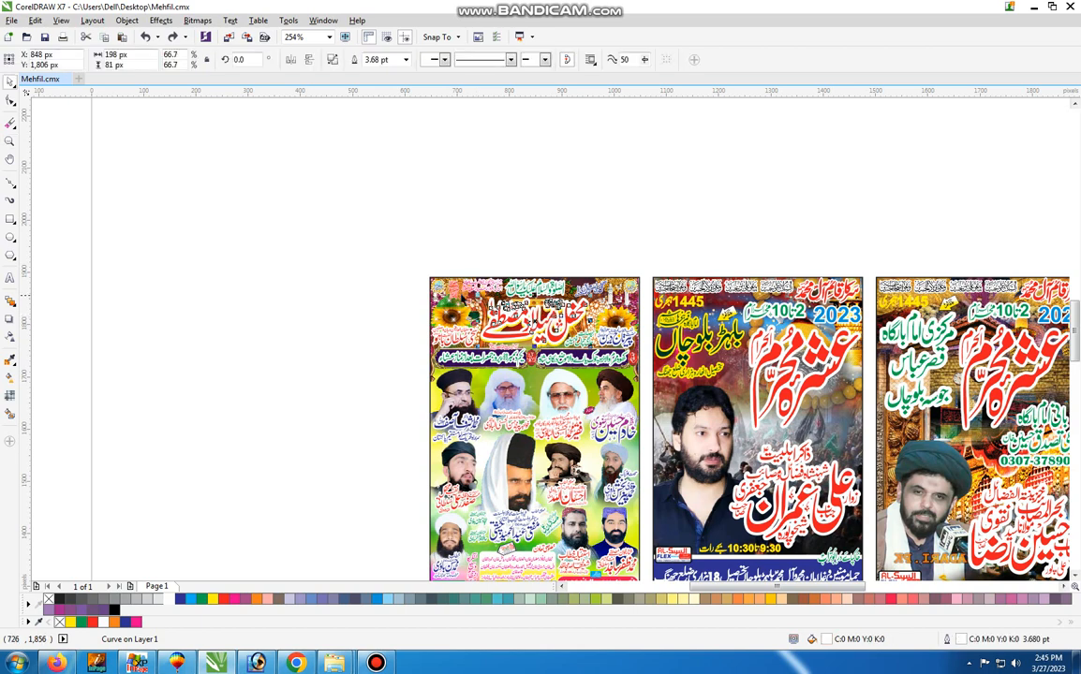
{"action": "key", "text": "z"}
{"action": "right_click", "coordinate": [465, 296]}
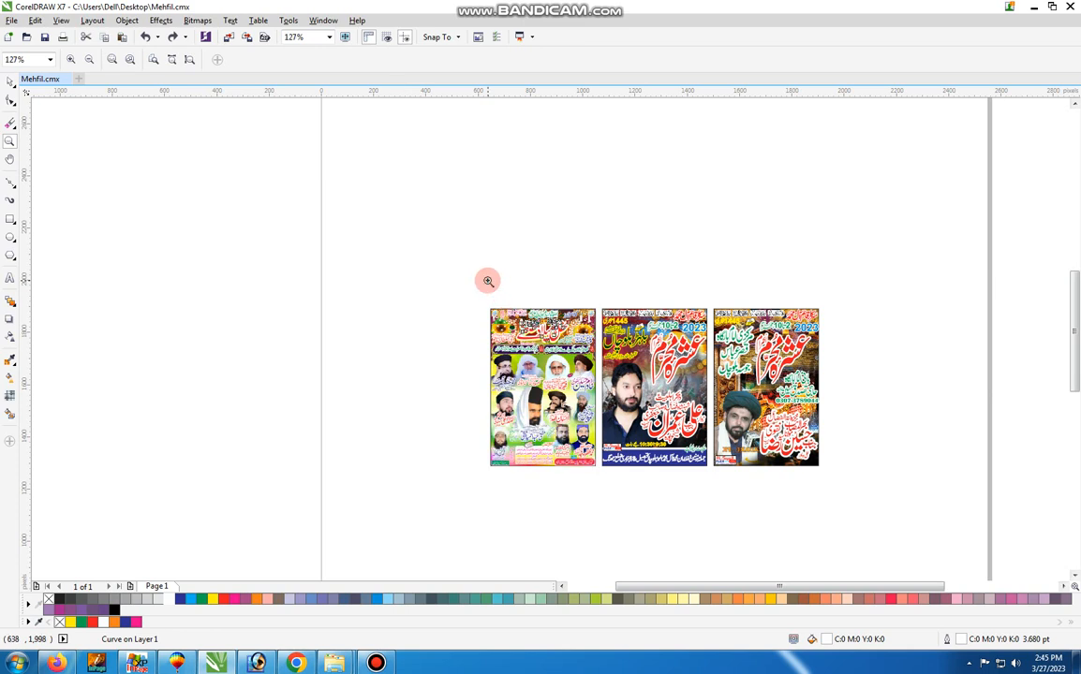
{"action": "key", "text": "space"}
{"action": "left_click_drag", "start_coordinate": [440, 281], "coordinate": [601, 508]}
{"action": "key", "text": "ctrl+g"}
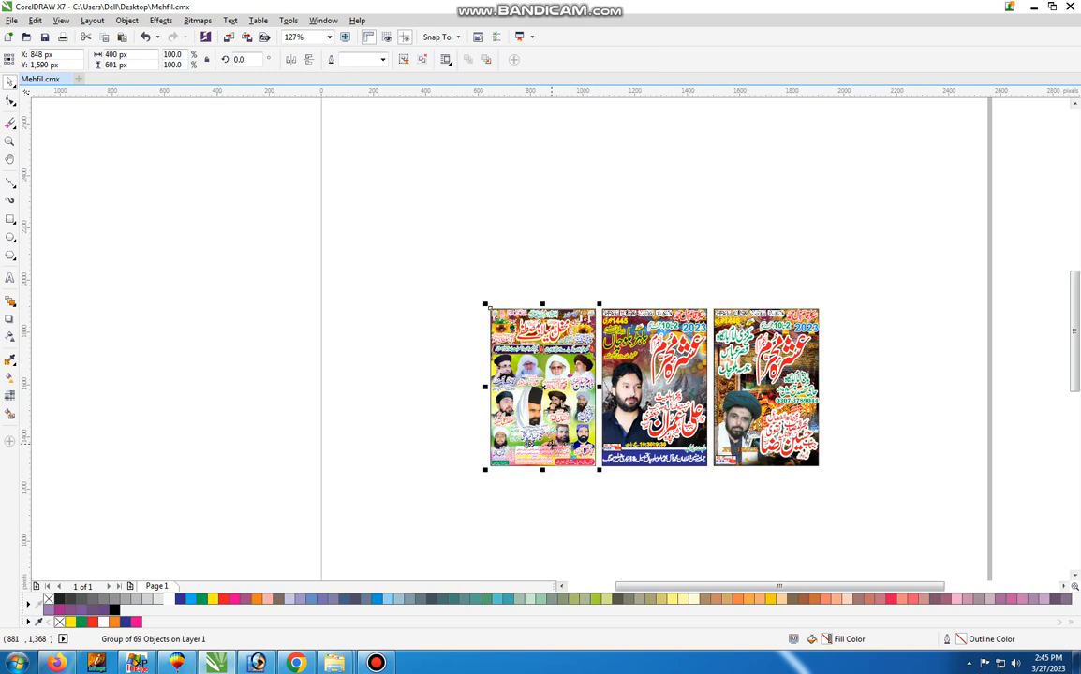
{"action": "left_click_drag", "start_coordinate": [510, 408], "coordinate": [303, 419]}
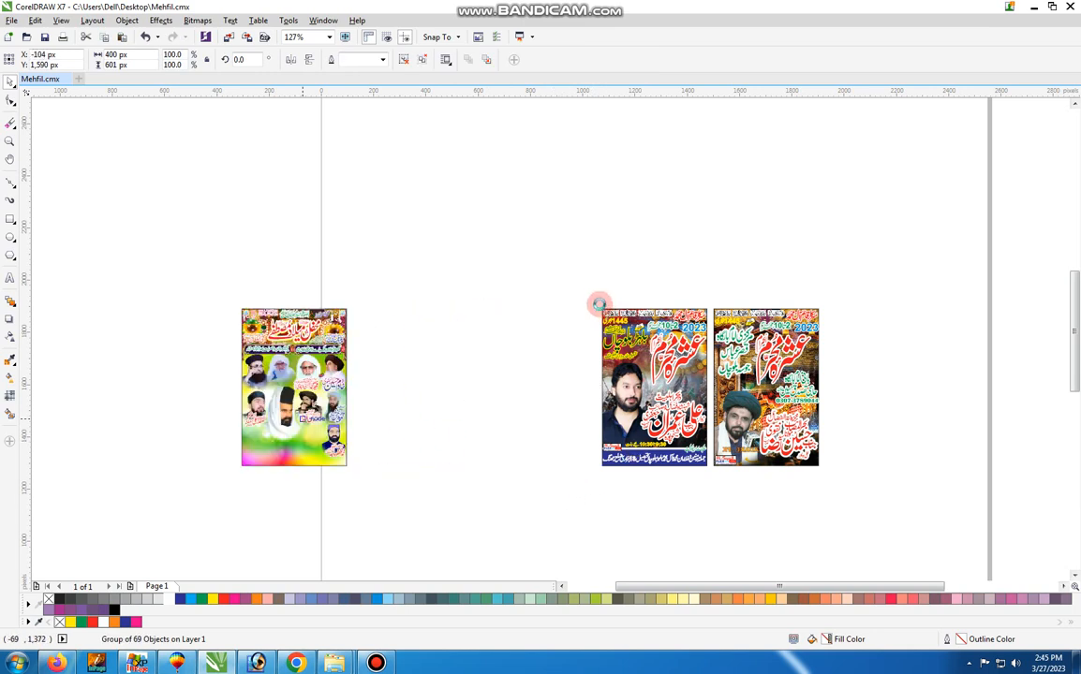
Move the green place-name lettering out of the second poster and recolour it with a white outline and a red fill
{"action": "key", "text": "z"}
{"action": "left_click_drag", "start_coordinate": [599, 305], "coordinate": [719, 471]}
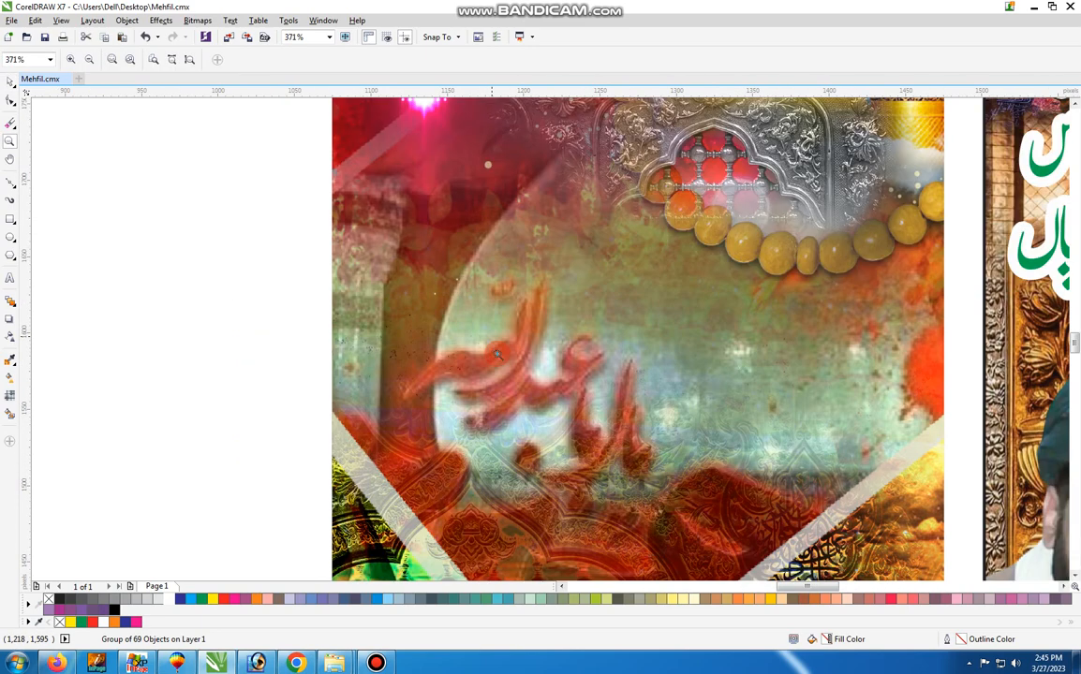
{"action": "key", "text": "space"}
{"action": "right_click", "coordinate": [497, 353]}
{"action": "left_click", "coordinate": [453, 340]}
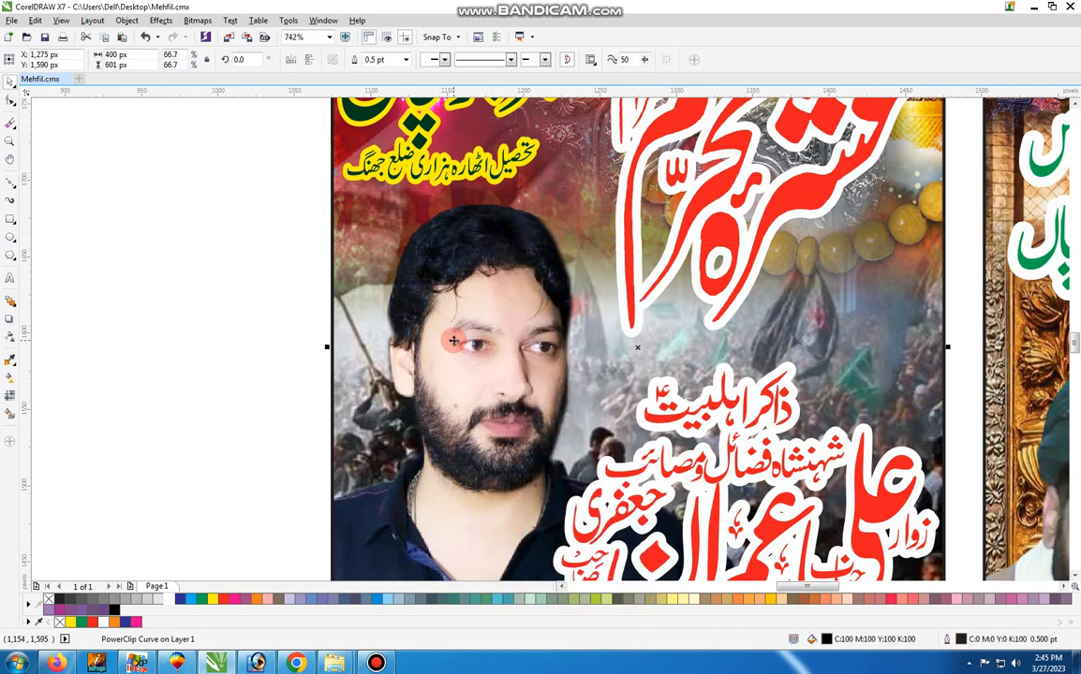
{"action": "left_click", "coordinate": [234, 256]}
{"action": "key", "text": "z"}
{"action": "right_click", "coordinate": [234, 256]}
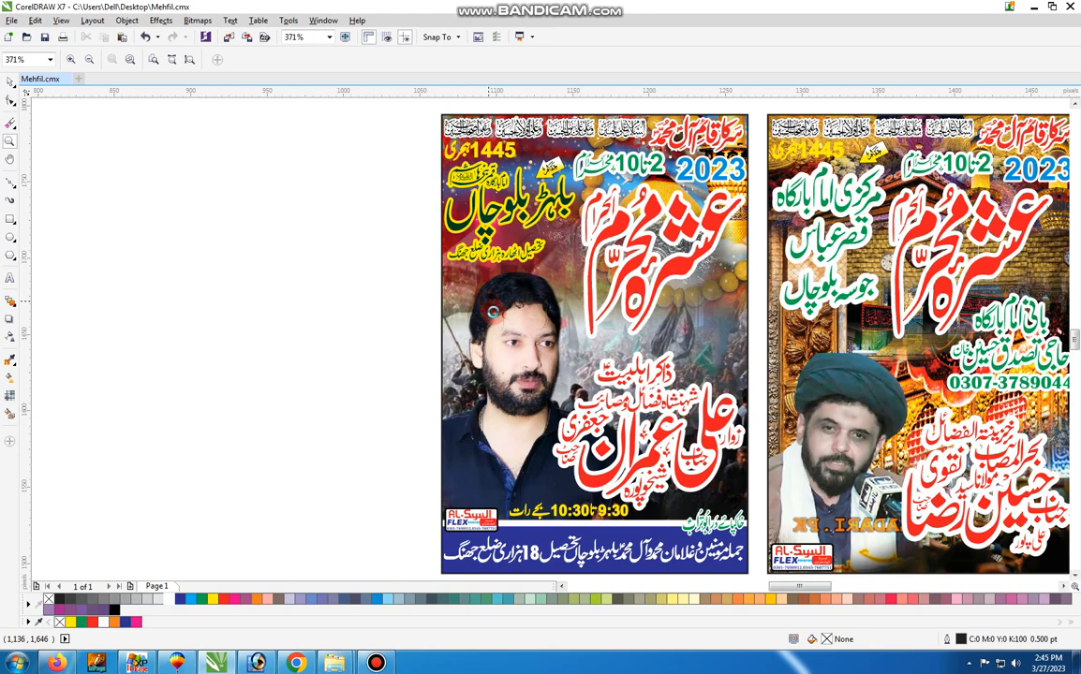
{"action": "left_click", "coordinate": [487, 304]}
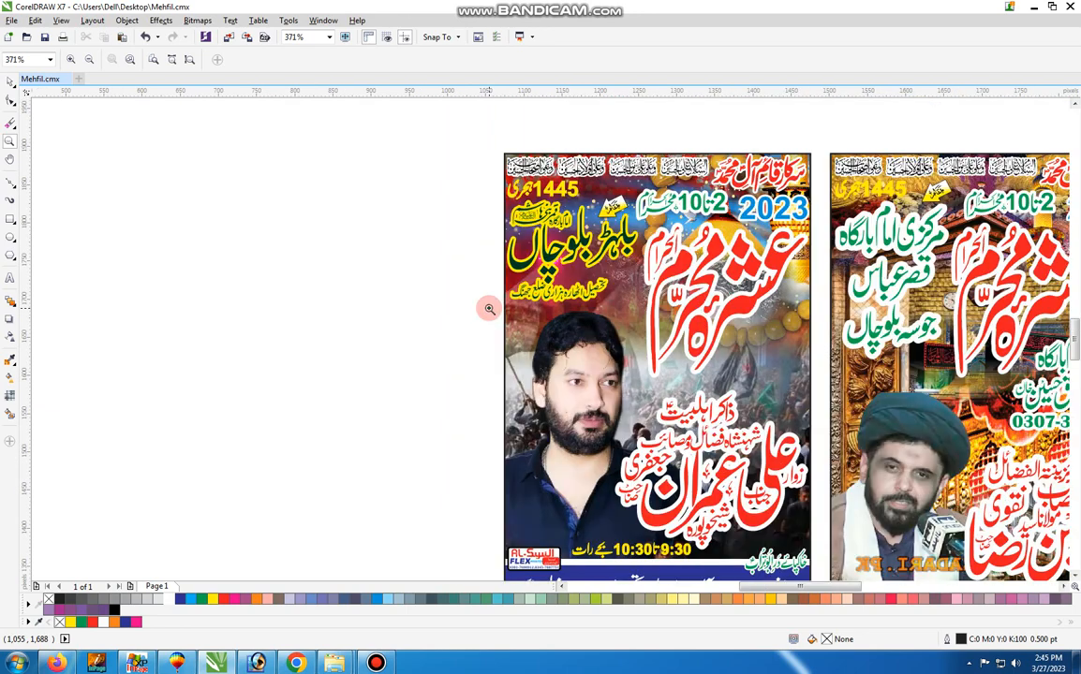
{"action": "key", "text": "space"}
{"action": "left_click", "coordinate": [562, 249]}
{"action": "left_click_drag", "start_coordinate": [564, 232], "coordinate": [269, 210]}
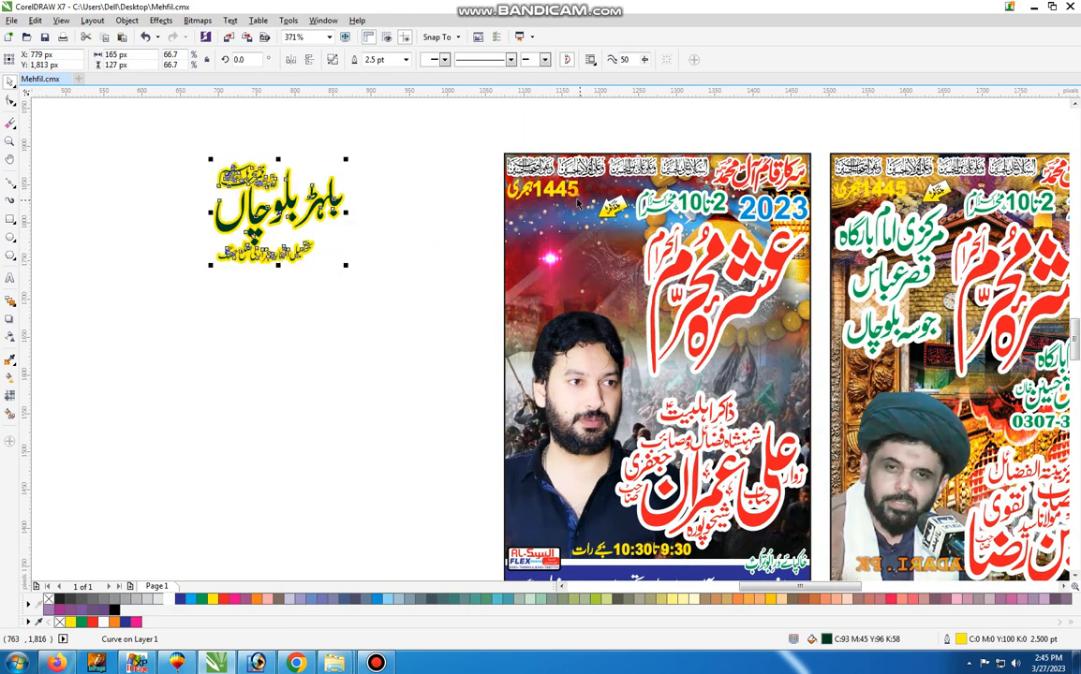
{"action": "right_click", "coordinate": [166, 599]}
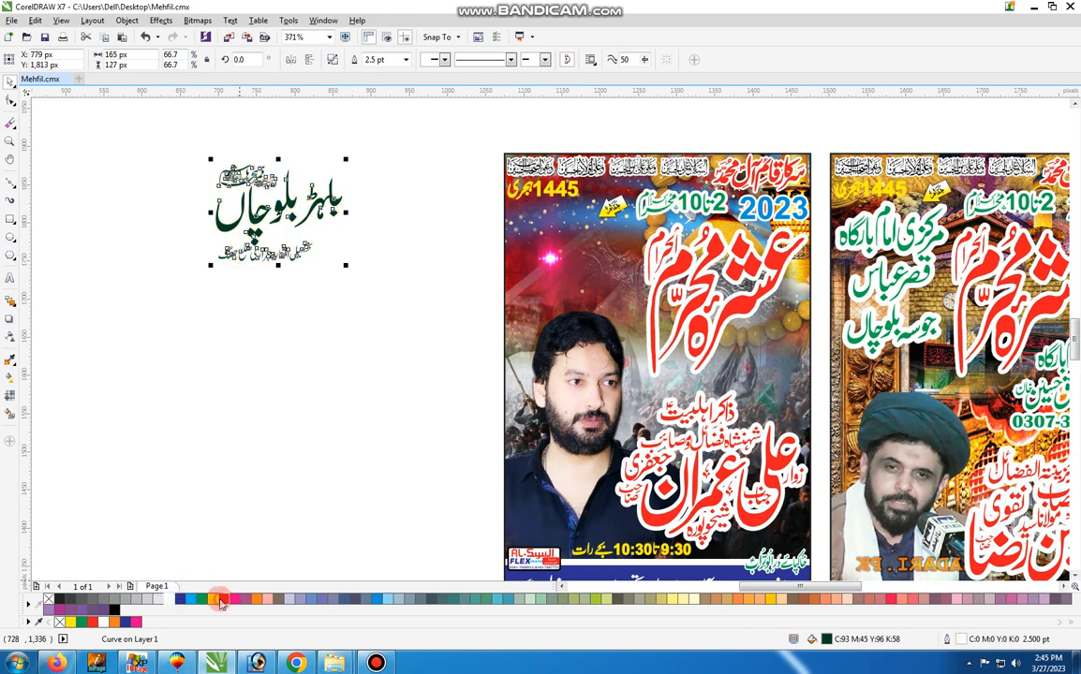
{"action": "left_click", "coordinate": [221, 599]}
Move the green date text, the large red title lettering and the blue 2023 out of the second poster onto the blank area
{"action": "left_click", "coordinate": [681, 203]}
{"action": "left_click_drag", "start_coordinate": [681, 203], "coordinate": [438, 250]}
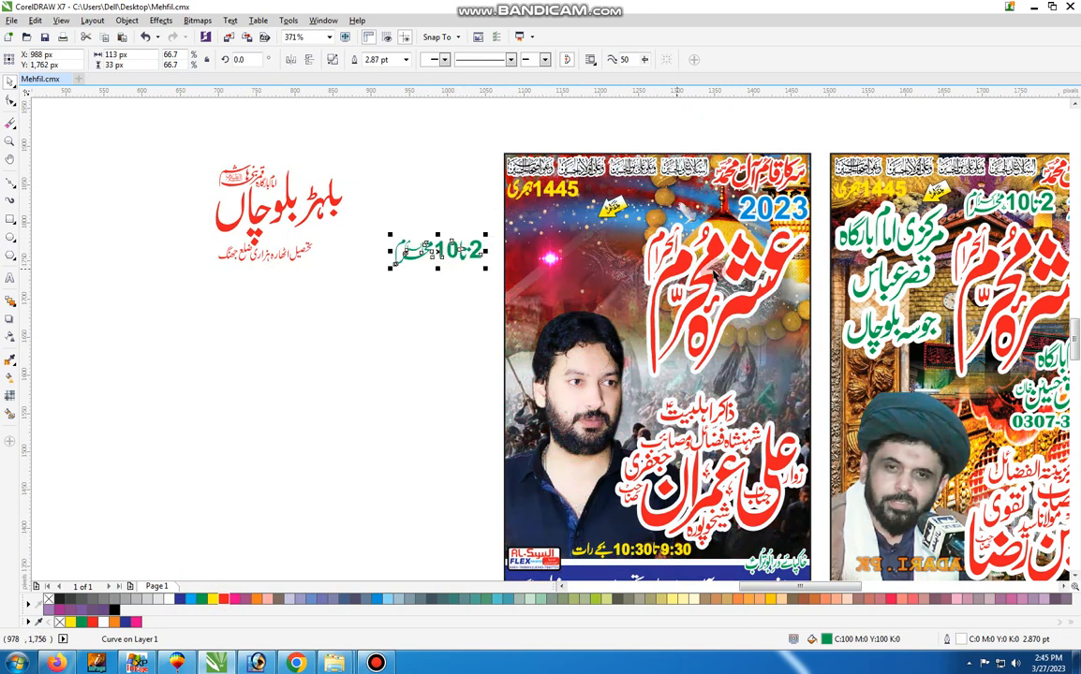
{"action": "left_click", "coordinate": [714, 251]}
{"action": "left_click_drag", "start_coordinate": [715, 250], "coordinate": [278, 400]}
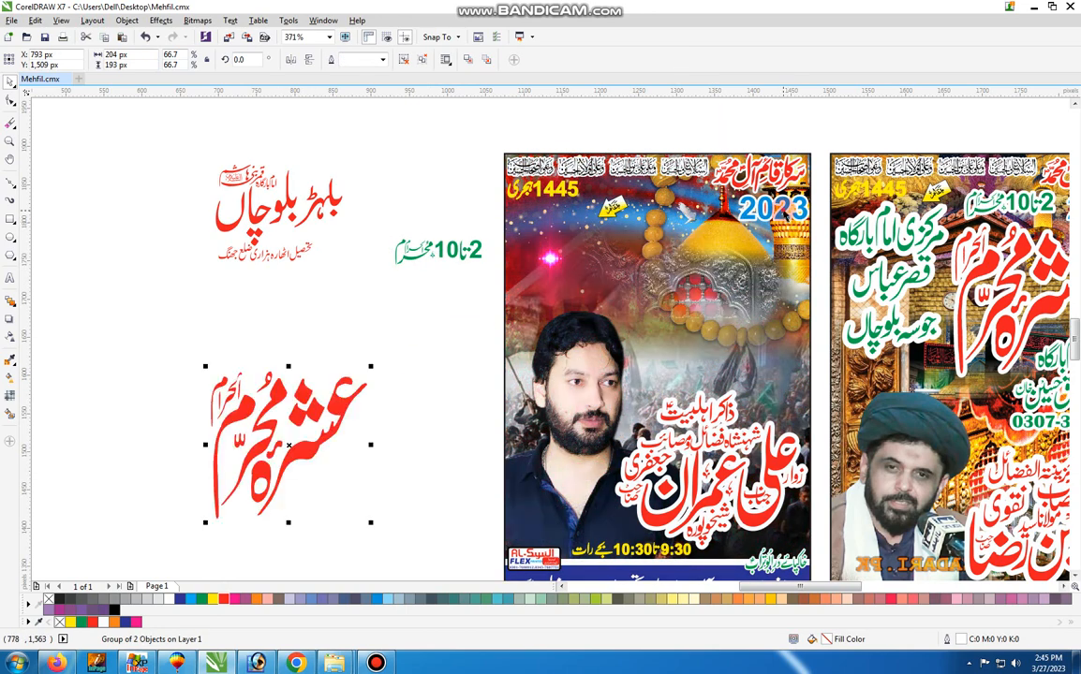
{"action": "left_click", "coordinate": [744, 204]}
{"action": "left_click_drag", "start_coordinate": [744, 204], "coordinate": [370, 206]}
Move the calligraphy header strip, the red header line, the yellow 1445 text and the yellow arrow label off the second poster
{"action": "left_click", "coordinate": [513, 152]}
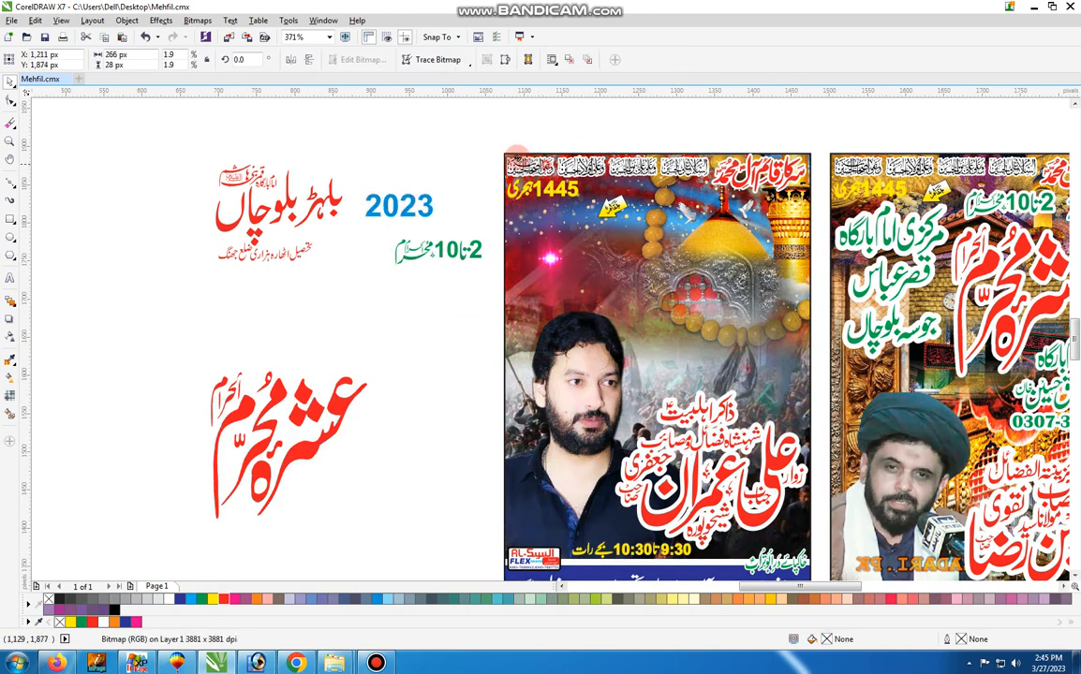
{"action": "left_click_drag", "start_coordinate": [517, 150], "coordinate": [421, 140]}
{"action": "left_click_drag", "start_coordinate": [754, 172], "coordinate": [785, 127]}
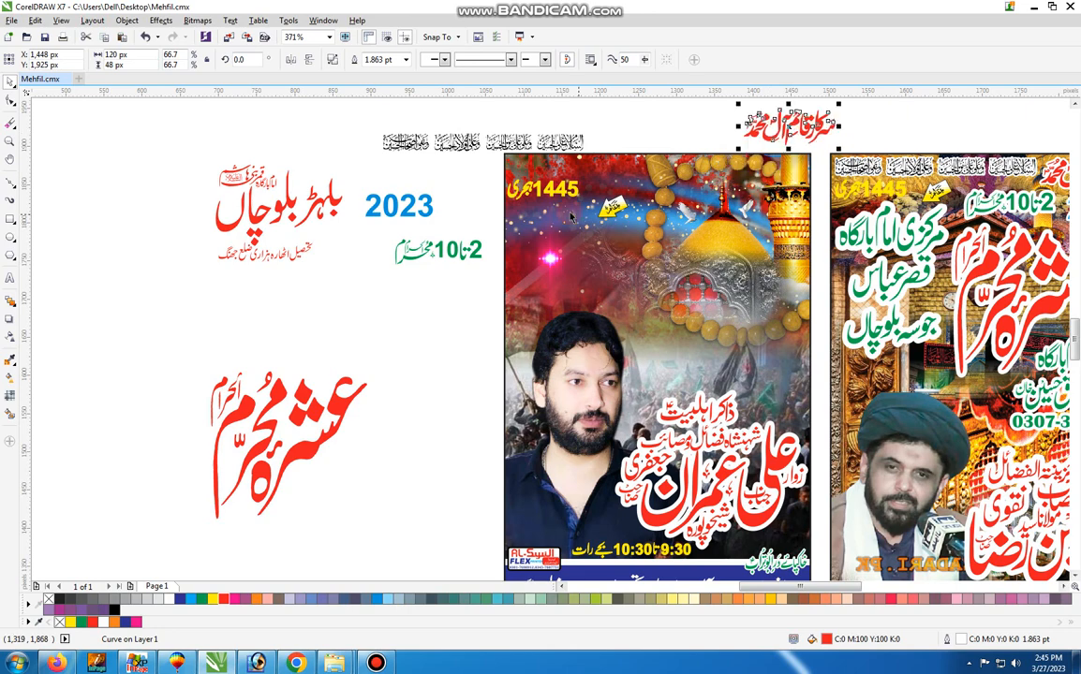
{"action": "left_click_drag", "start_coordinate": [550, 187], "coordinate": [445, 169]}
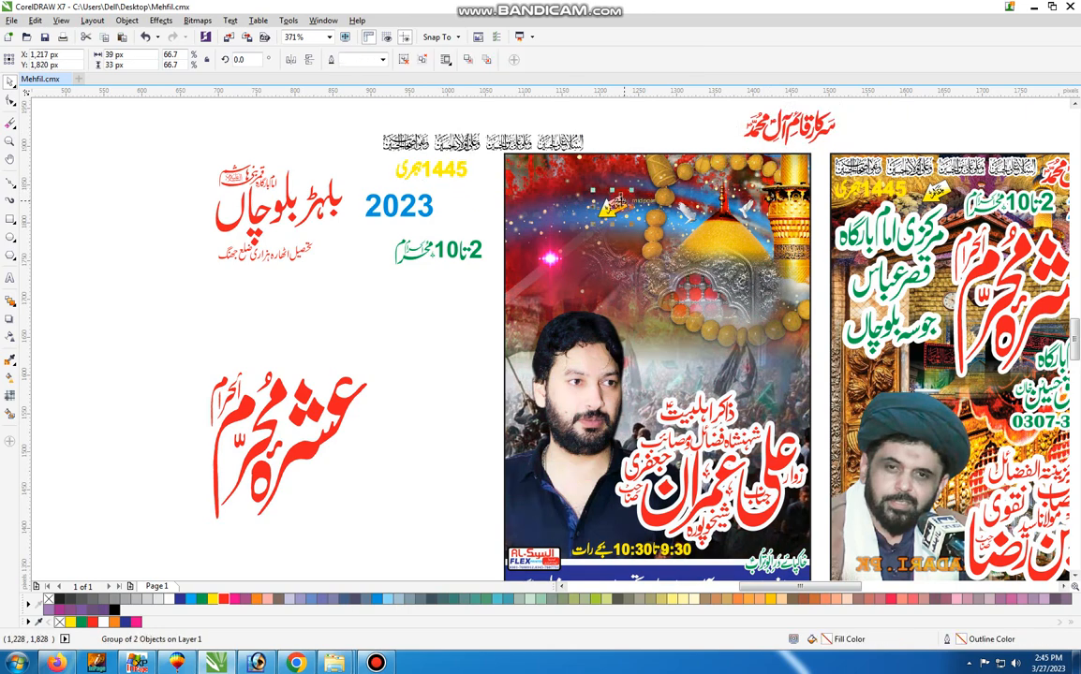
{"action": "left_click_drag", "start_coordinate": [614, 202], "coordinate": [424, 263]}
{"action": "left_click", "coordinate": [560, 295]}
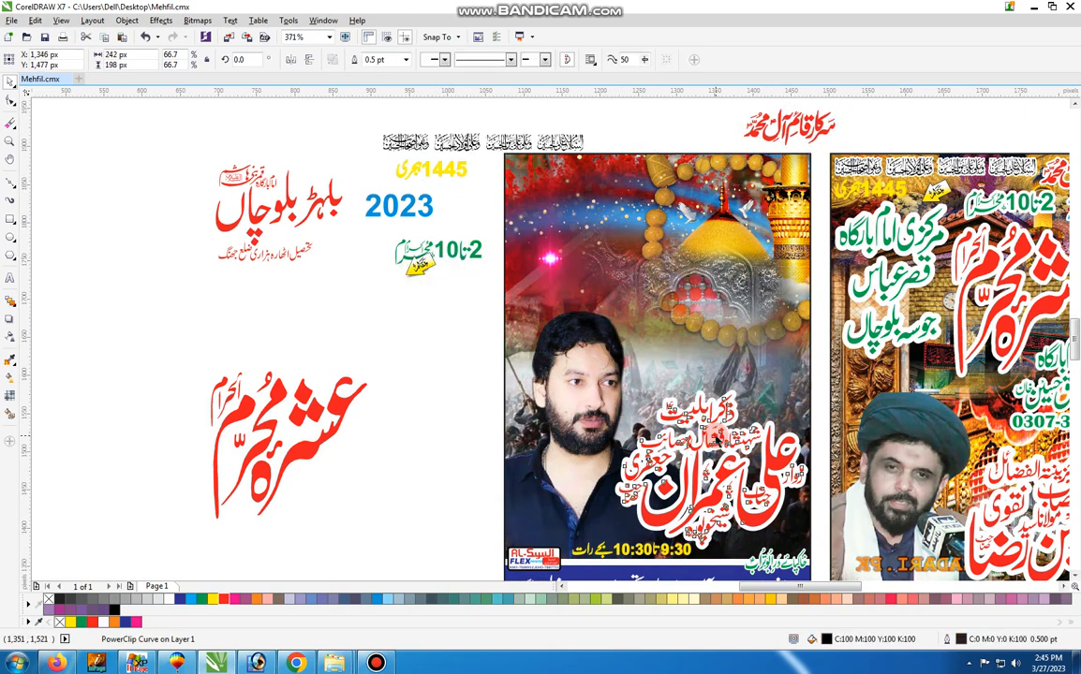
Move the red speaker-name lettering, the footer line, the small green line and the yellow 9:30 to 10:30 time off the second poster
{"action": "left_click_drag", "start_coordinate": [716, 440], "coordinate": [368, 440]}
{"action": "left_click_drag", "start_coordinate": [473, 532], "coordinate": [450, 626]}
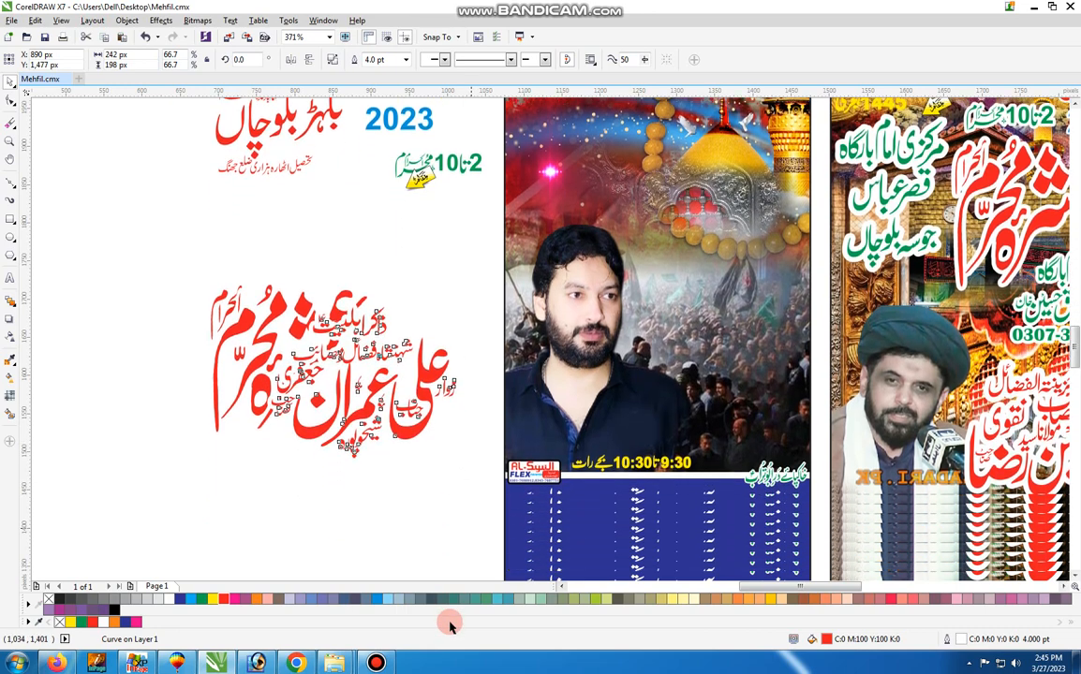
{"action": "left_click_drag", "start_coordinate": [661, 490], "coordinate": [254, 556]}
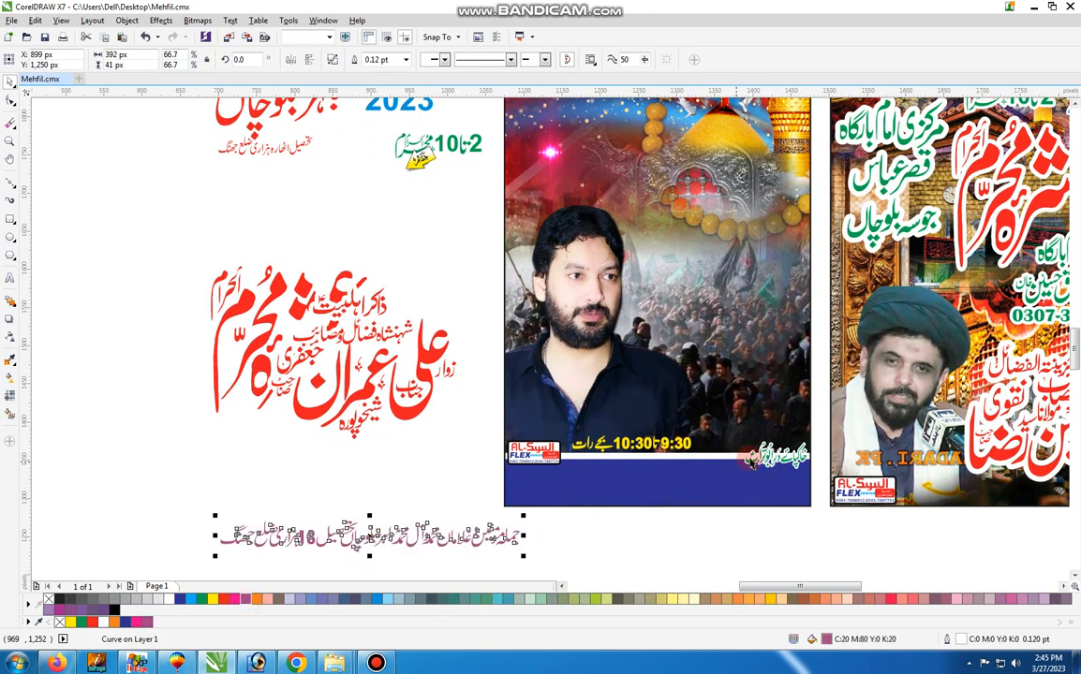
{"action": "left_click_drag", "start_coordinate": [749, 459], "coordinate": [292, 458]}
{"action": "left_click_drag", "start_coordinate": [573, 445], "coordinate": [251, 467]}
Open the second poster's PowerClip for editing and move the man's portrait out of the background artwork
{"action": "left_click", "coordinate": [657, 375]}
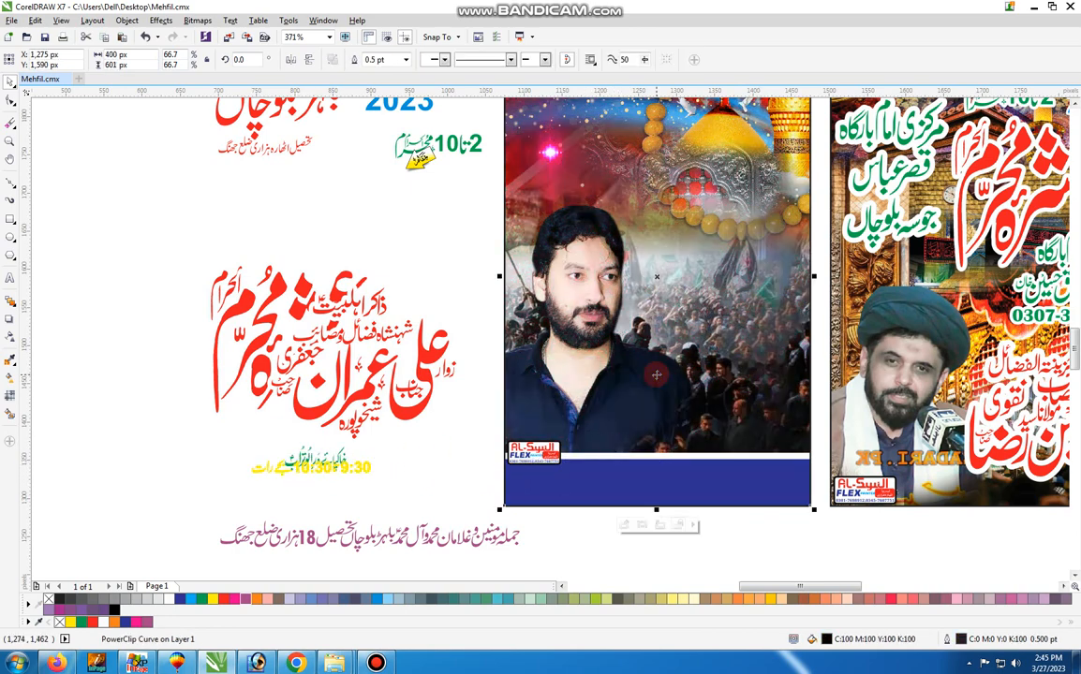
{"action": "right_click", "coordinate": [604, 300]}
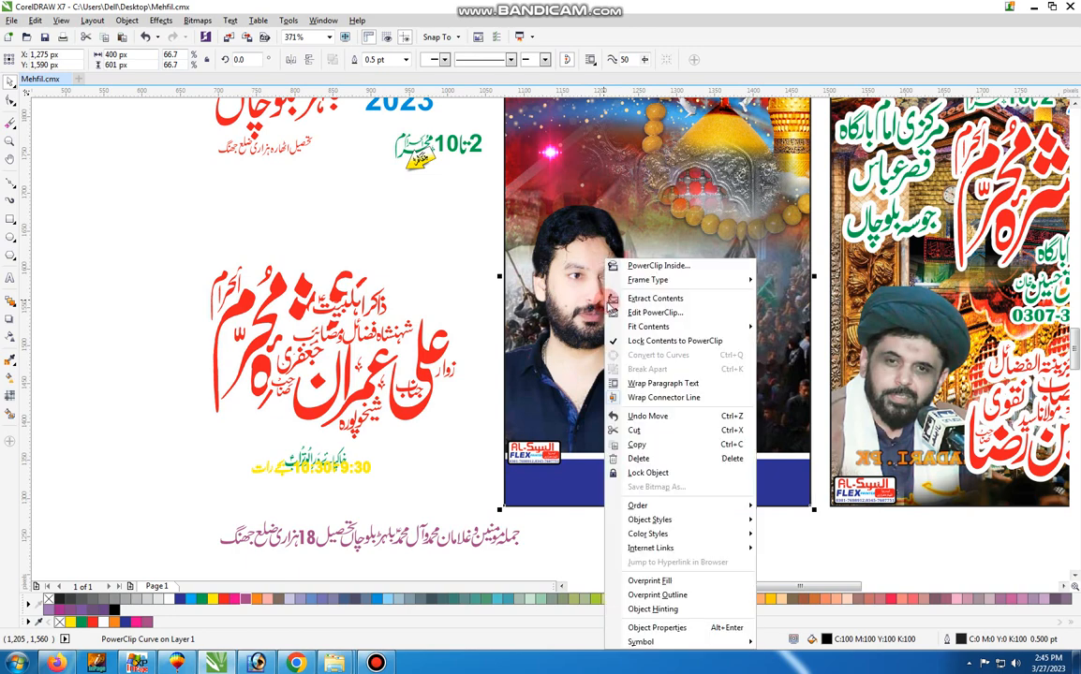
{"action": "left_click", "coordinate": [630, 312]}
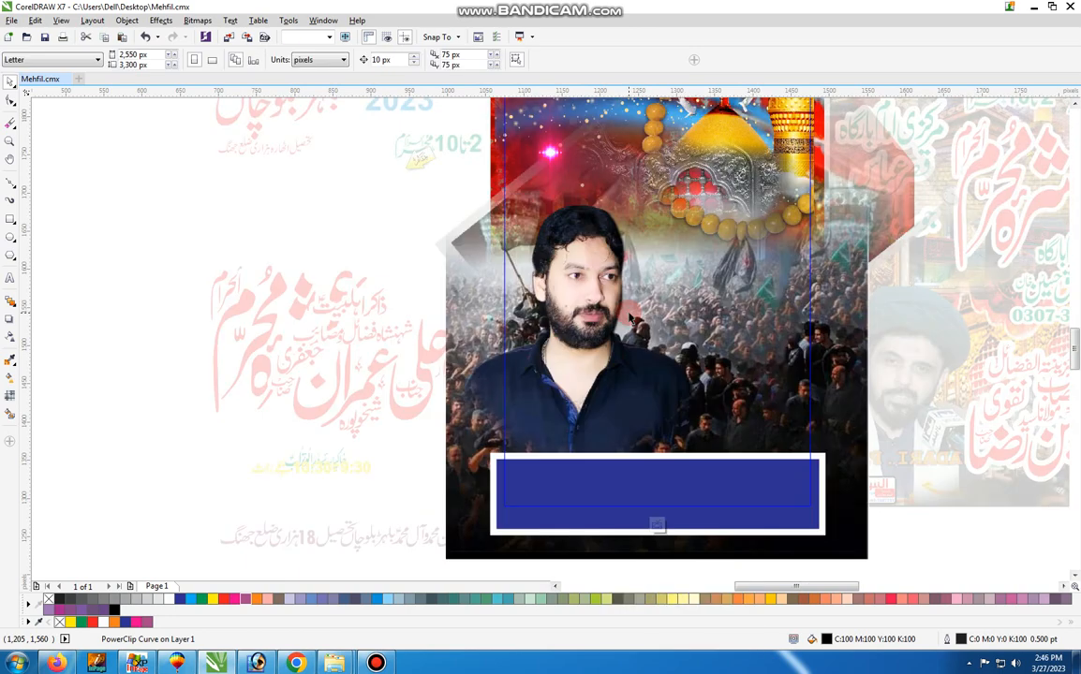
{"action": "left_click_drag", "start_coordinate": [590, 314], "coordinate": [249, 281]}
{"action": "left_click_drag", "start_coordinate": [386, 200], "coordinate": [413, 78]}
Move the crowd, calligraphy, golden-dome and further backdrop bitmaps out of the second poster's PowerClip artwork
{"action": "left_click", "coordinate": [629, 483]}
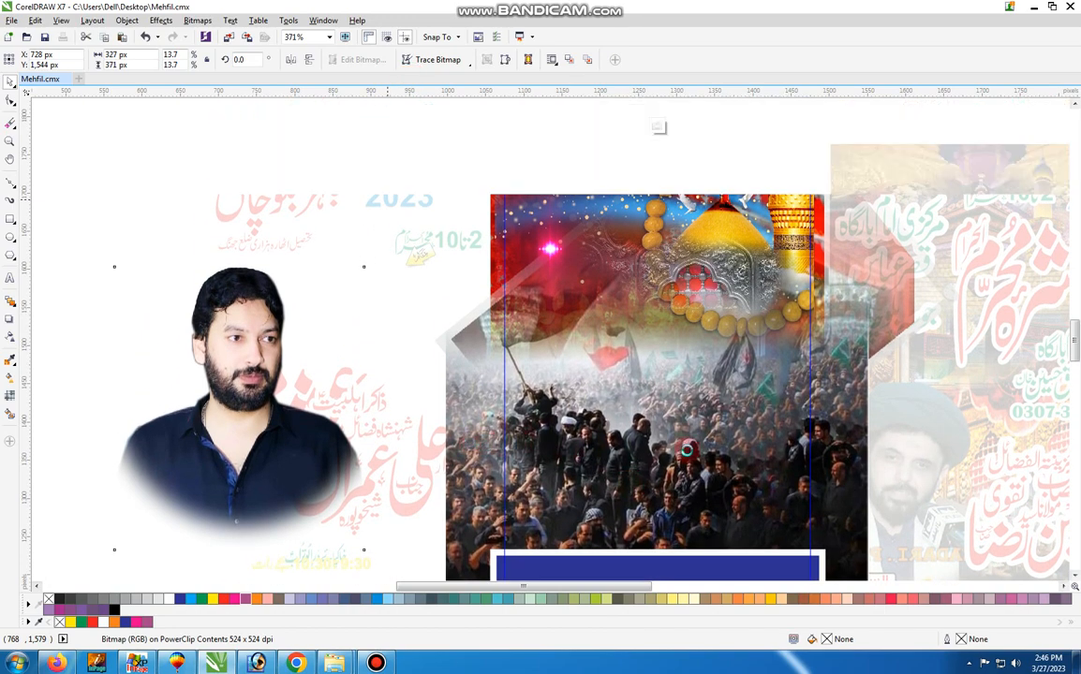
{"action": "left_click", "coordinate": [709, 463]}
{"action": "left_click_drag", "start_coordinate": [752, 460], "coordinate": [267, 361]}
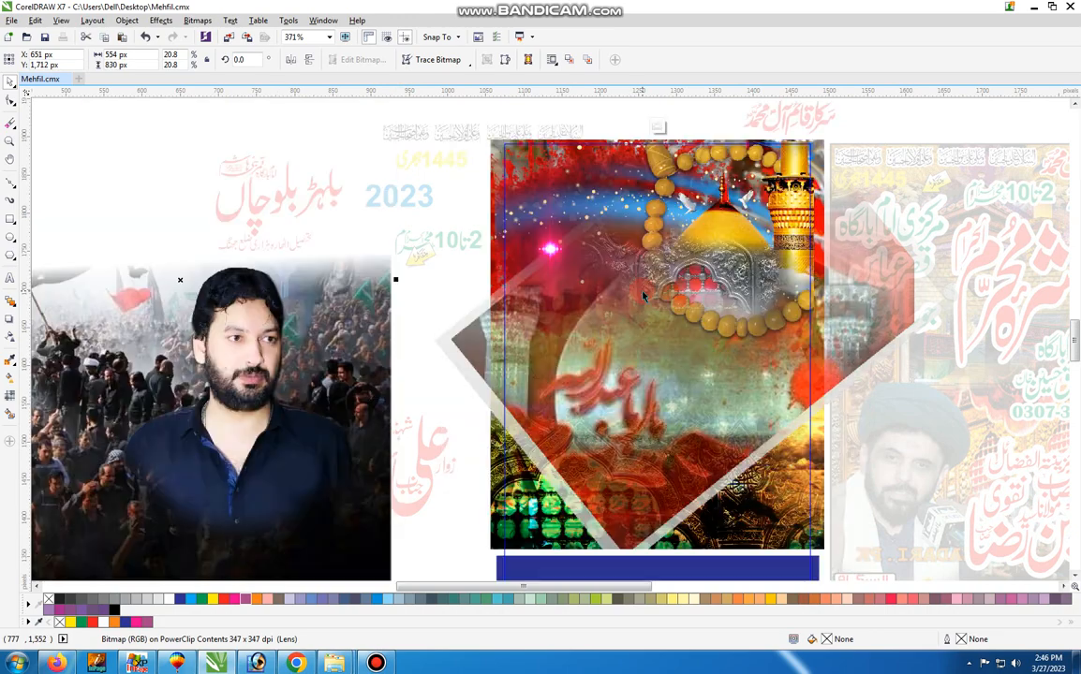
{"action": "left_click_drag", "start_coordinate": [613, 434], "coordinate": [250, 388]}
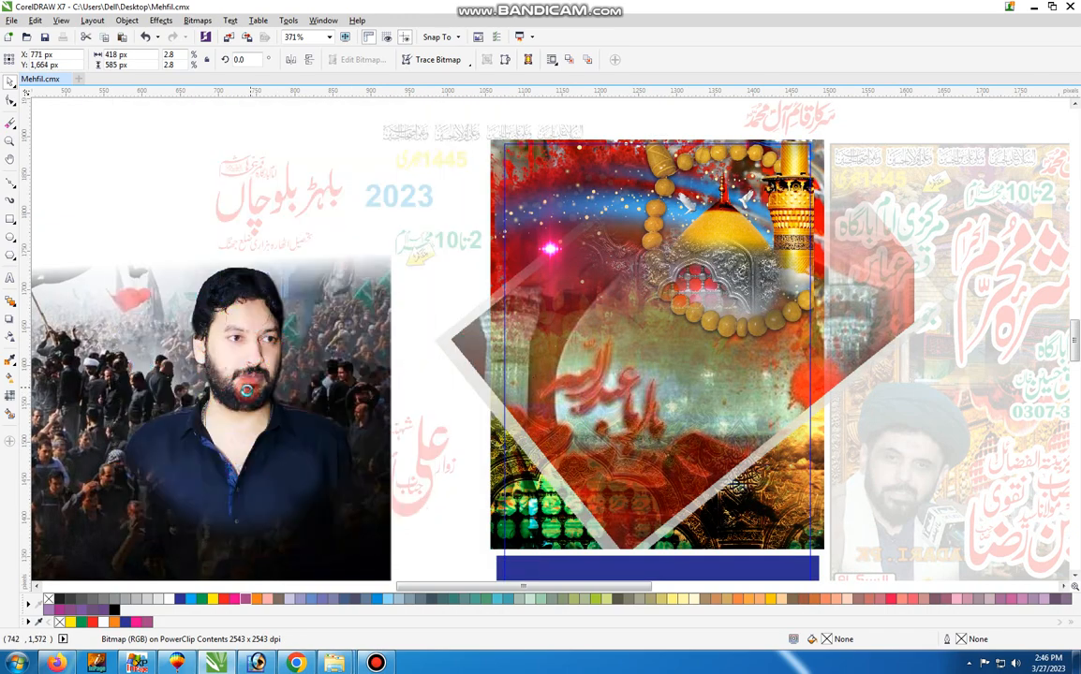
{"action": "left_click_drag", "start_coordinate": [697, 351], "coordinate": [210, 336]}
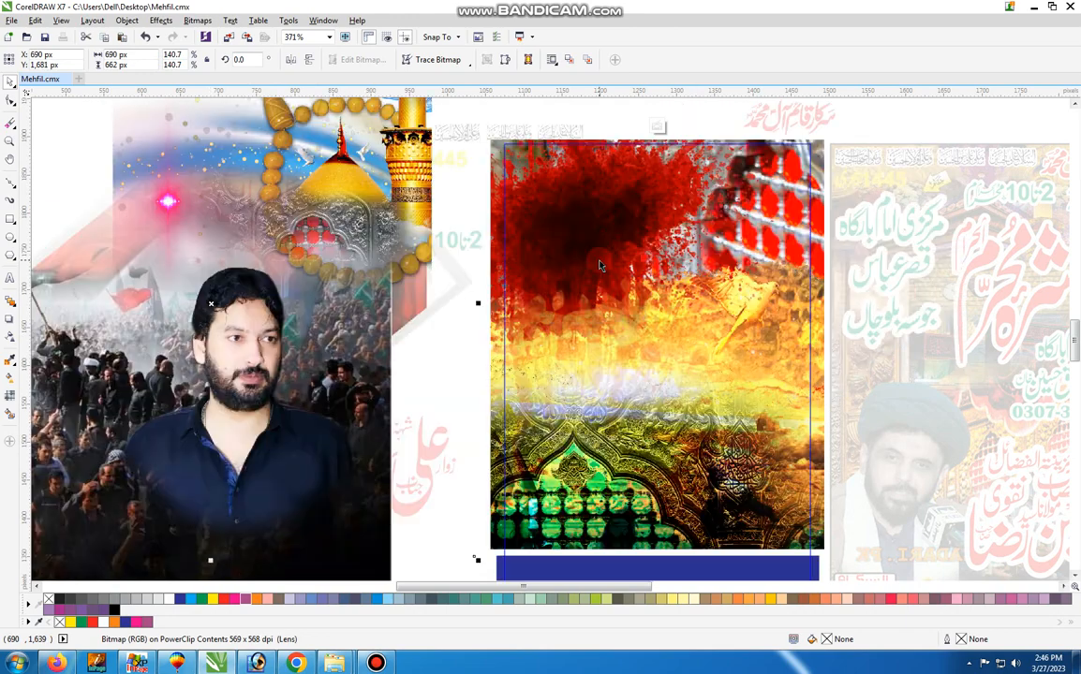
{"action": "left_click", "coordinate": [539, 225]}
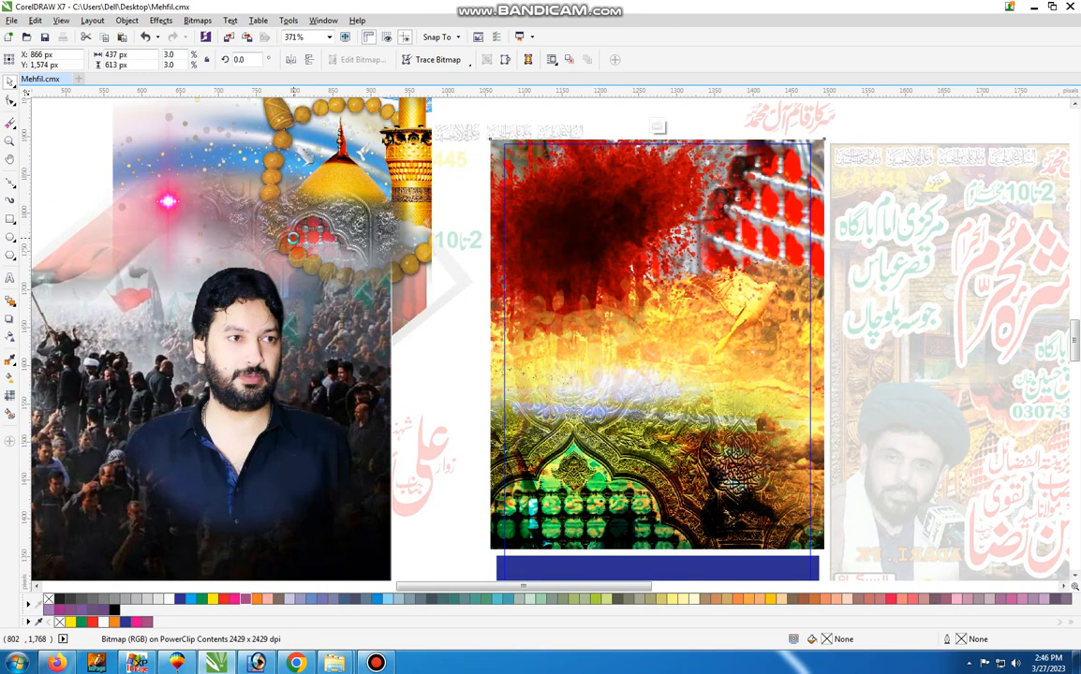
{"action": "left_click", "coordinate": [604, 342]}
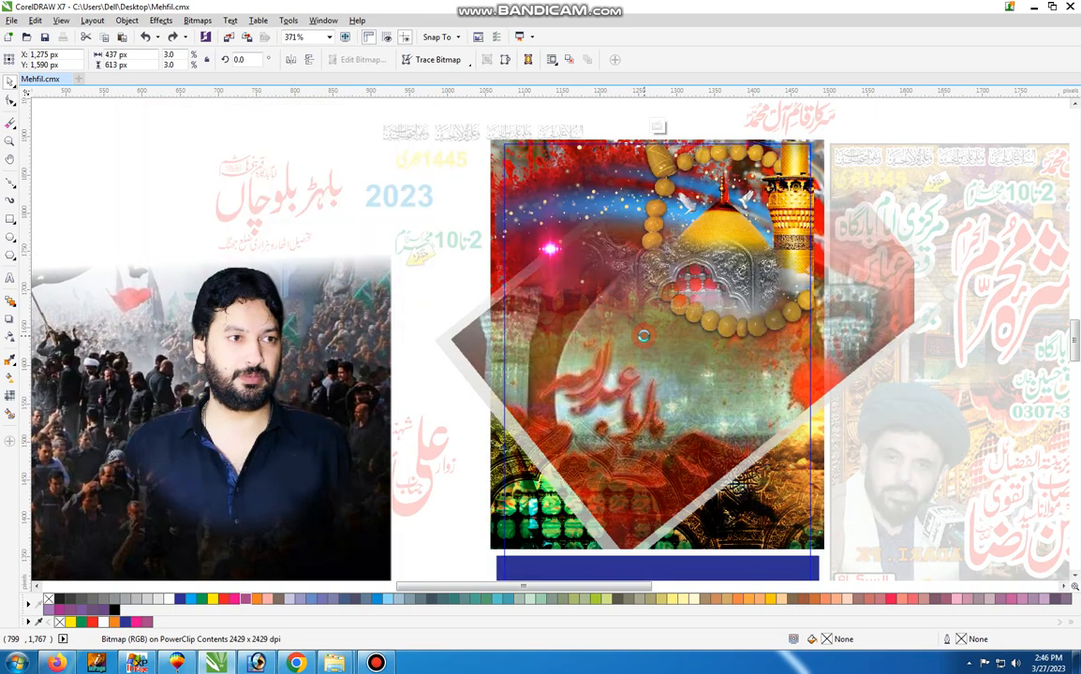
Undo the remaining background and portrait moves and the PowerClip editing in the second poster
{"action": "key", "text": "ctrl+shift+z"}
{"action": "key", "text": "ctrl+shift+z"}
{"action": "key", "text": "ctrl+shift+z"}
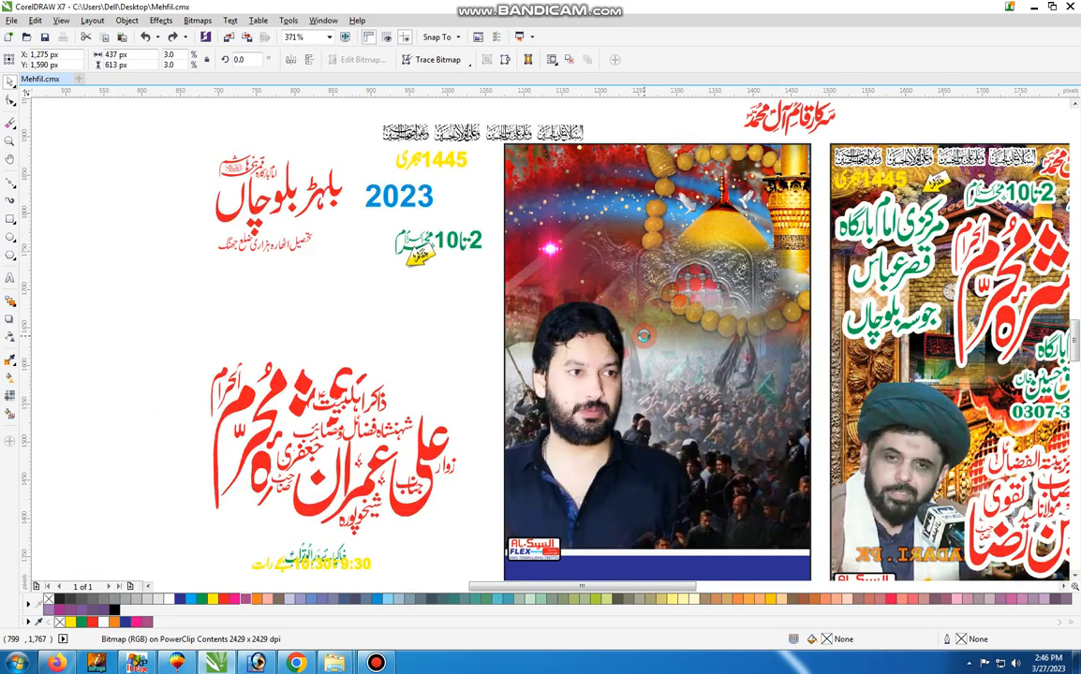
Undo the moves of the second poster's lower text lines, red speaker-name lettering and yellow arrow label
{"action": "key", "text": "ctrl+shift+z"}
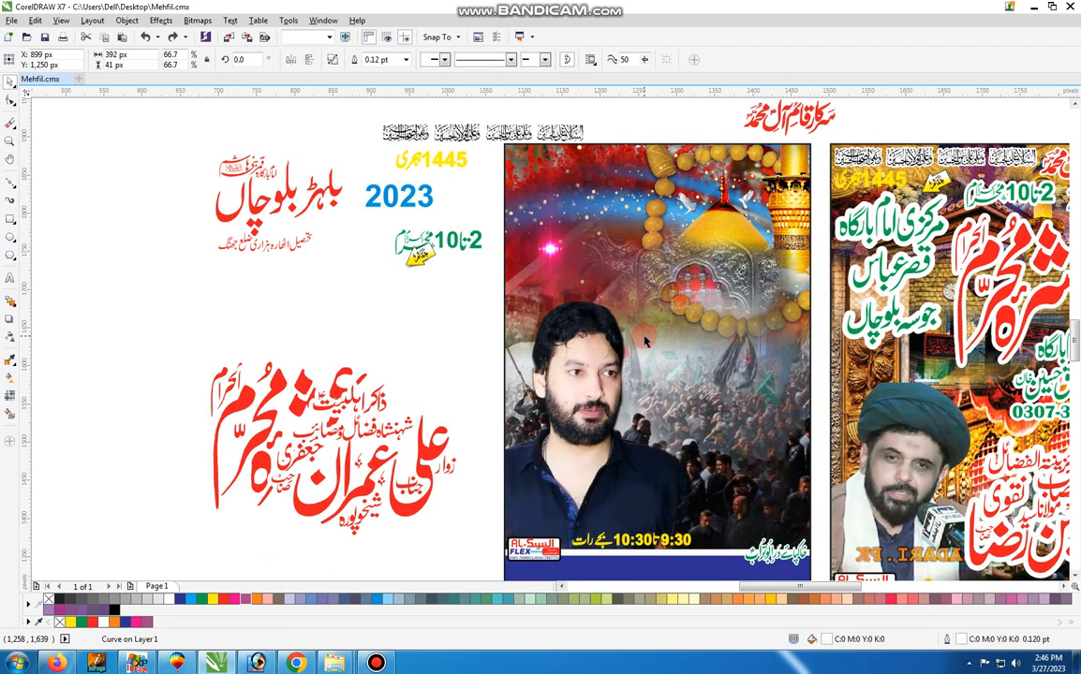
{"action": "key", "text": "ctrl+shift+z"}
{"action": "key", "text": "ctrl+shift+z"}
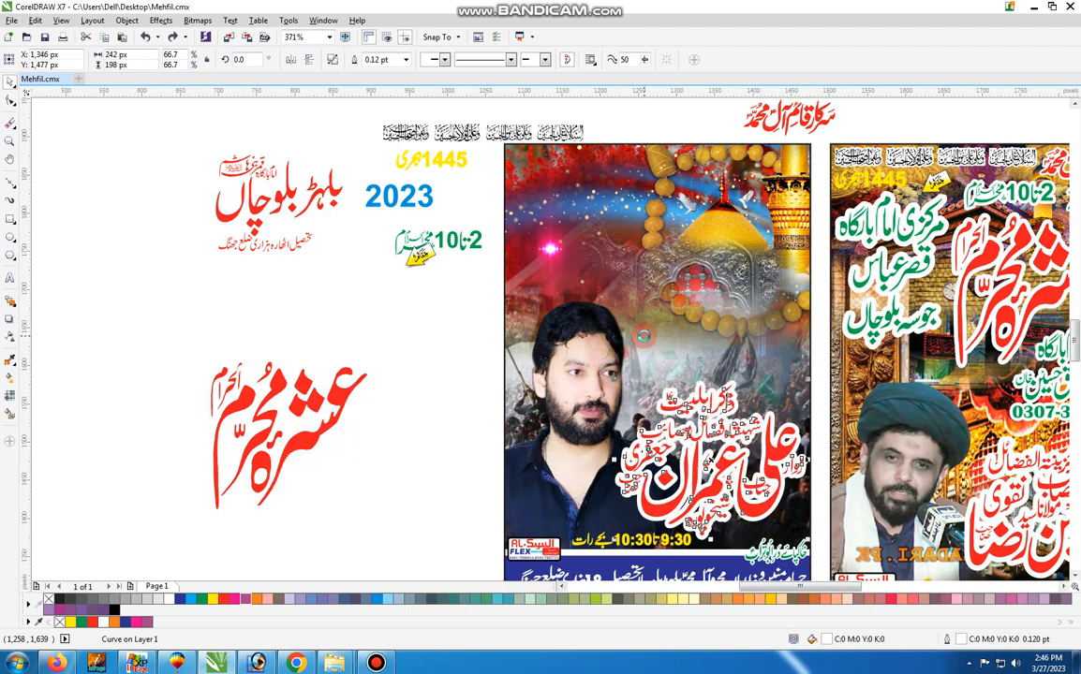
Undo the moves of the second poster's yellow 1445, header texts, blue 2023, red title and green date text
{"action": "key", "text": "ctrl+shift+z"}
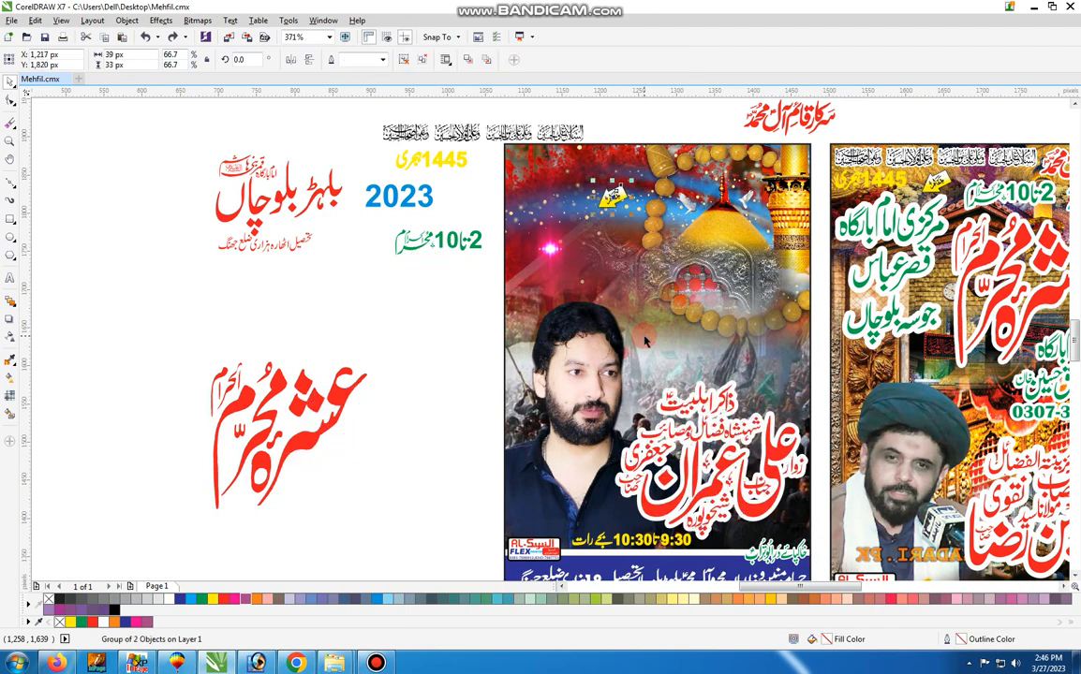
{"action": "key", "text": "ctrl+shift+z"}
{"action": "key", "text": "ctrl+shift+z"}
{"action": "key", "text": "ctrl+shift+z"}
{"action": "key", "text": "ctrl+shift+z"}
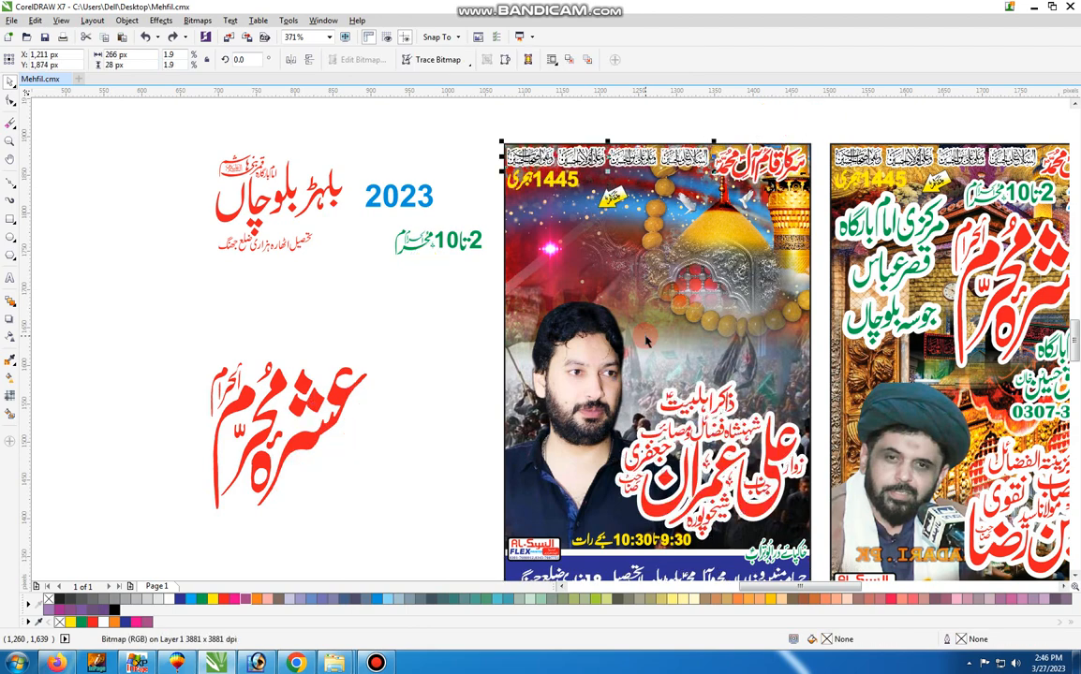
{"action": "key", "text": "ctrl+shift+z"}
{"action": "key", "text": "ctrl+shift+z"}
{"action": "key", "text": "ctrl+shift+z"}
{"action": "key", "text": "ctrl+shift+z"}
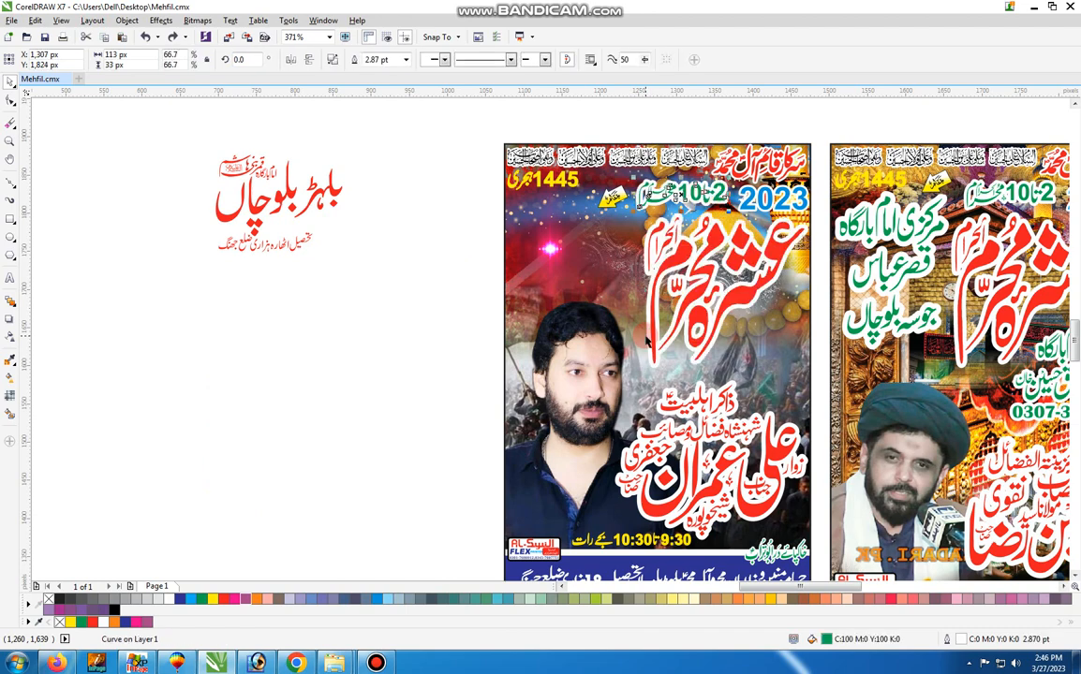
Undo the recolouring and move of the place-name lettering, and the move of the grouped first poster
{"action": "key", "text": "ctrl+shift+z"}
{"action": "key", "text": "ctrl+shift+z"}
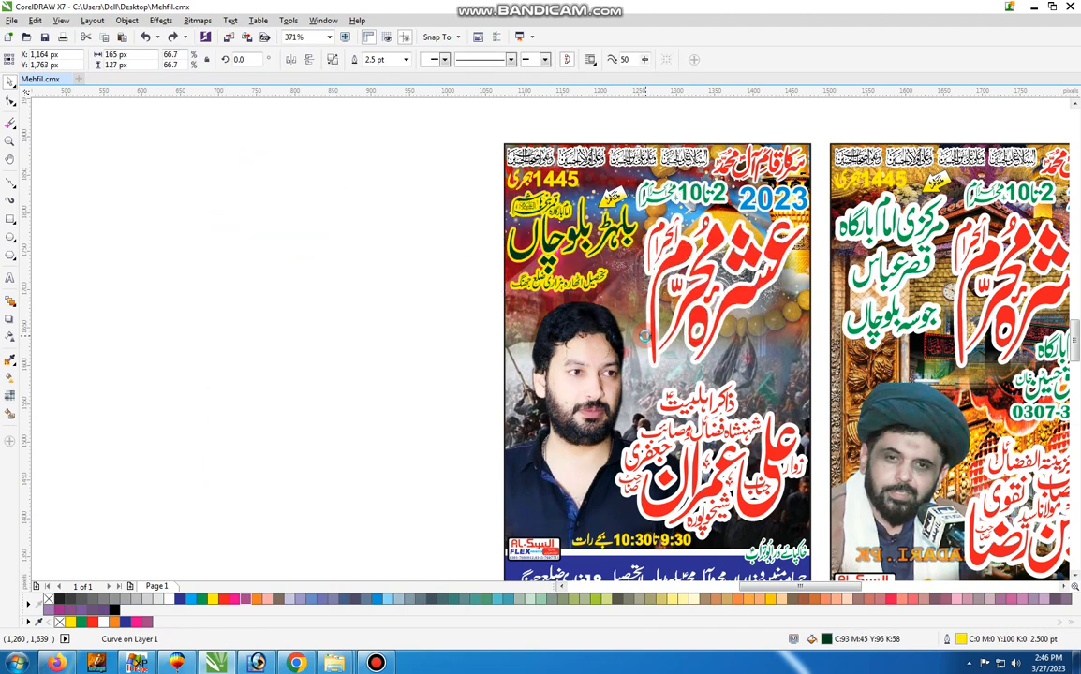
{"action": "key", "text": "ctrl+shift+z"}
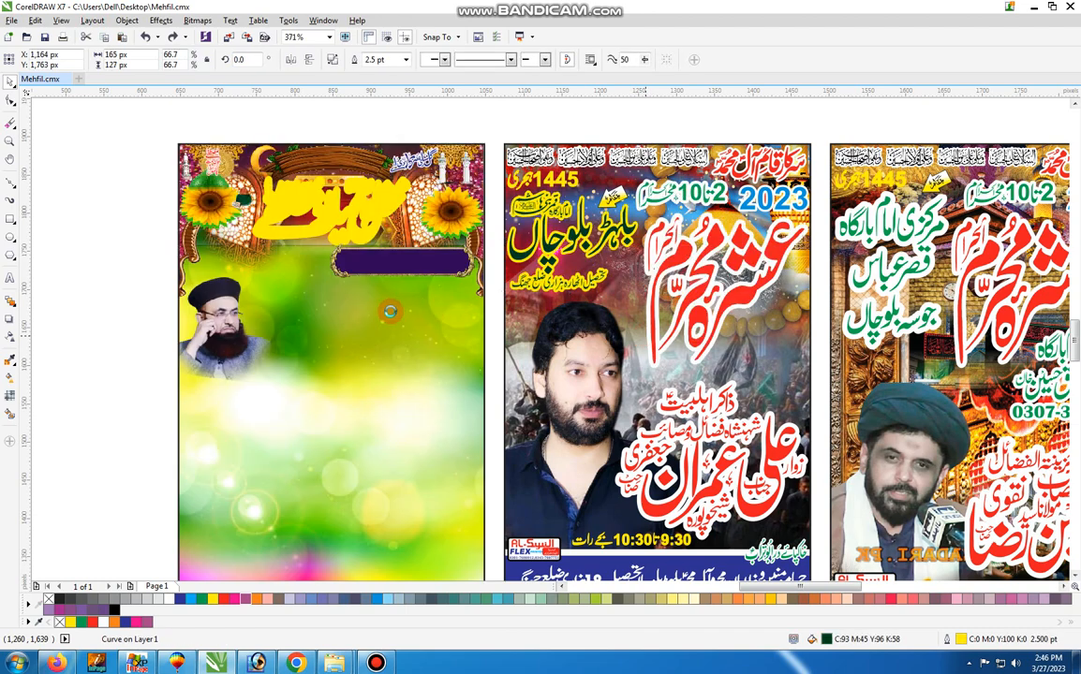
Undo the remaining portrait and text moves in the first poster
{"action": "key", "text": "ctrl+shift+z"}
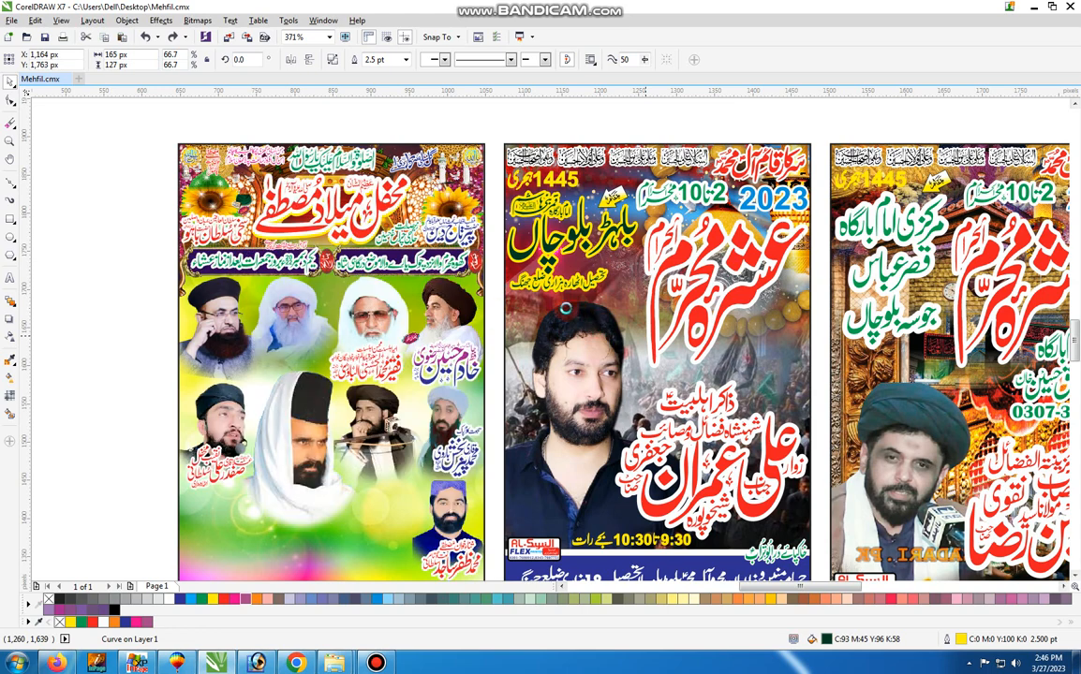
{"action": "key", "text": "ctrl+shift+z"}
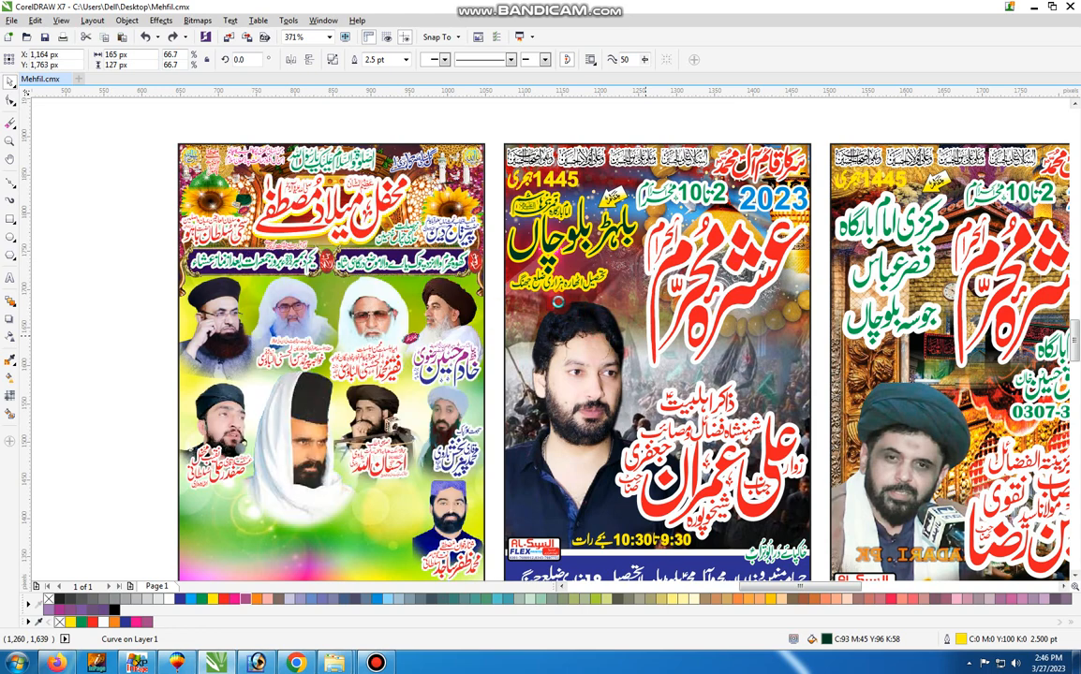
{"action": "key", "text": "ctrl+z"}
Move the third poster's large red title onto the blank area beside the poster and recolour it green
{"action": "key", "text": "z"}
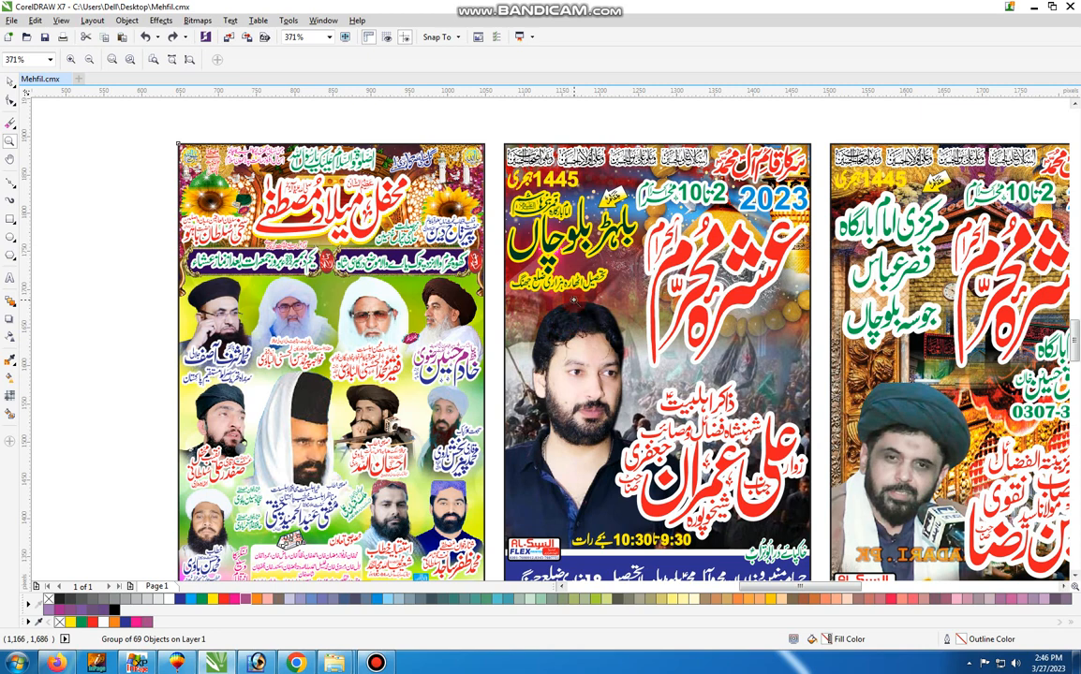
{"action": "scroll", "coordinate": [573, 300], "scroll_direction": "down", "scroll_amount": 1}
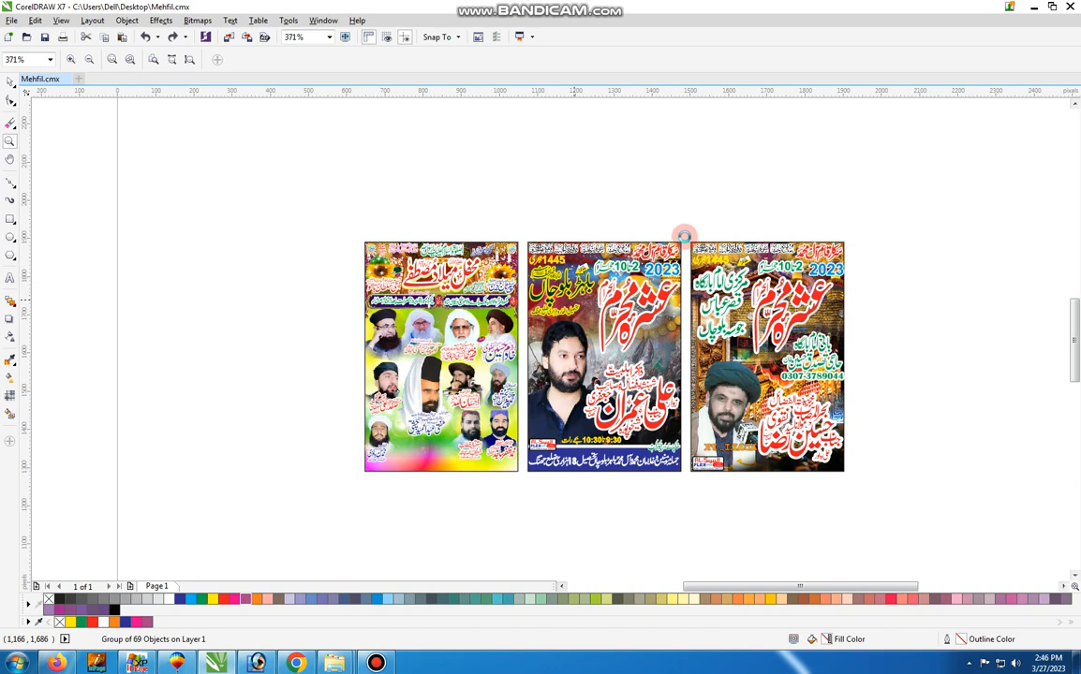
{"action": "left_click", "coordinate": [862, 486]}
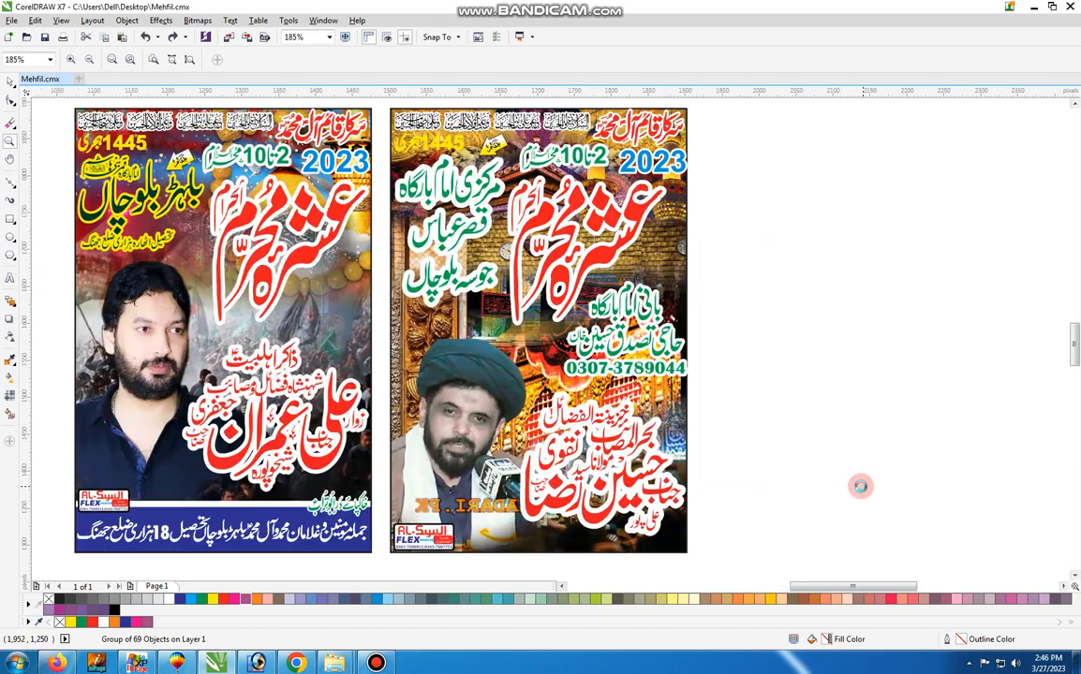
{"action": "key", "text": "space"}
{"action": "left_click", "coordinate": [604, 251]}
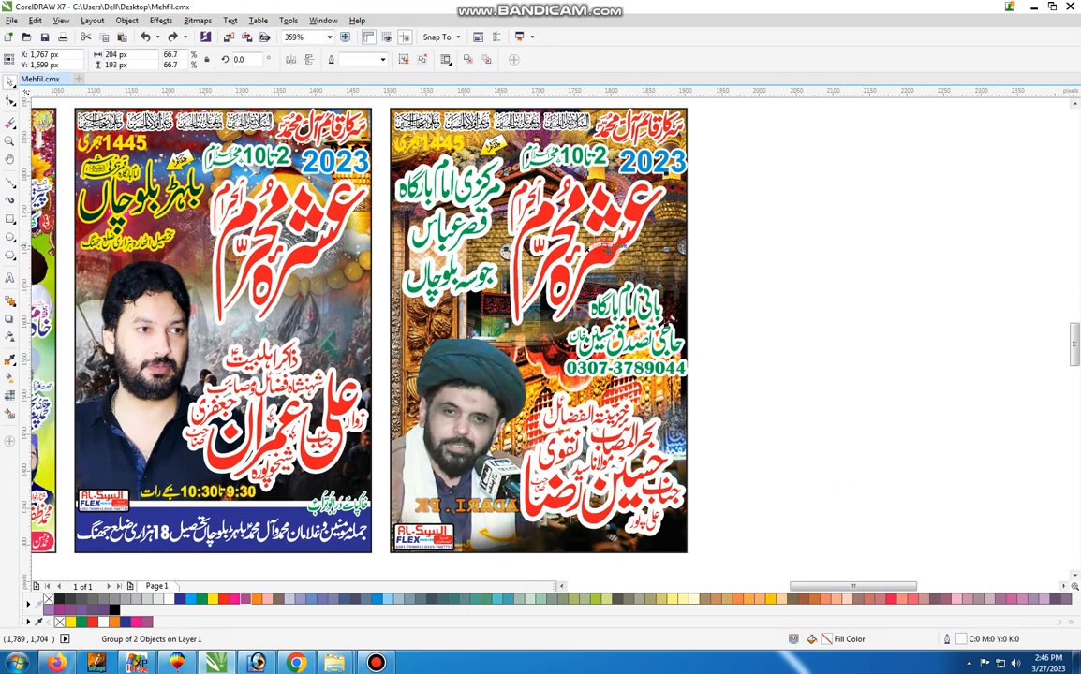
{"action": "left_click_drag", "start_coordinate": [661, 279], "coordinate": [918, 252]}
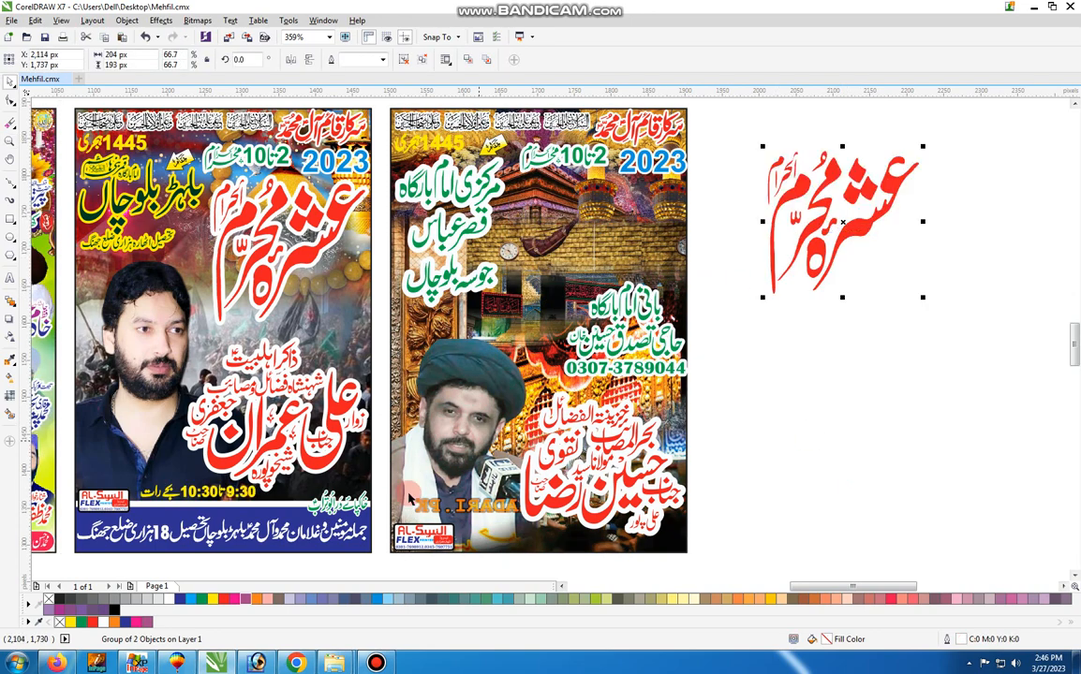
{"action": "left_click", "coordinate": [200, 599]}
Move the third poster's contact text out and recolour it light blue, and its red speaker-name lettering out, recoloured dark blue
{"action": "left_click_drag", "start_coordinate": [587, 361], "coordinate": [813, 374]}
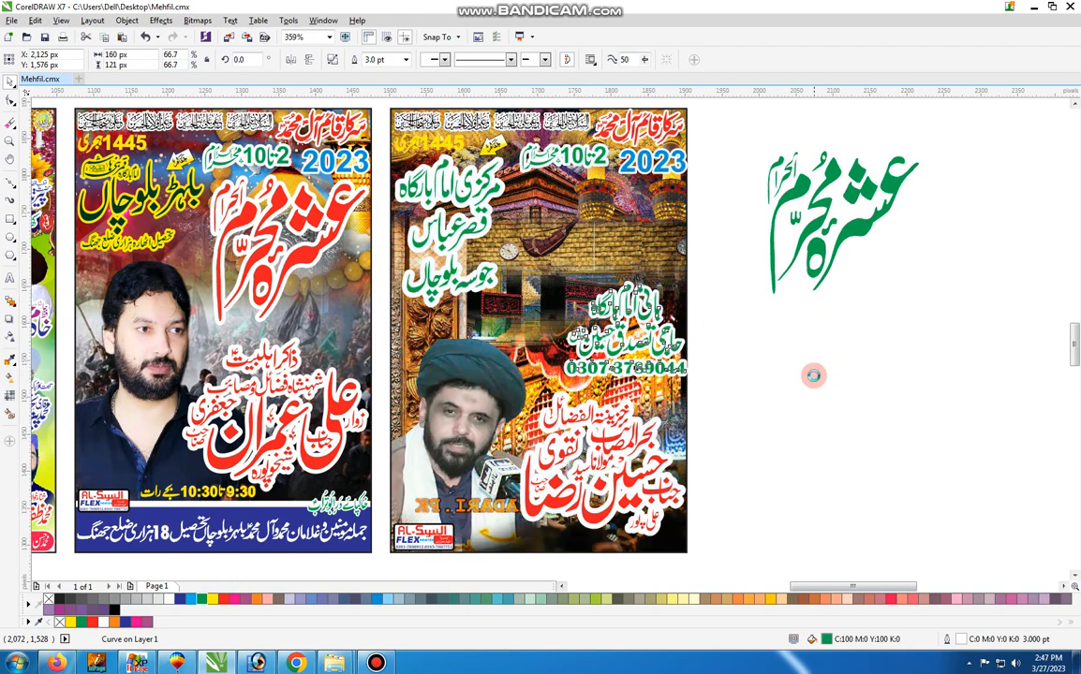
{"action": "left_click", "coordinate": [193, 599]}
{"action": "left_click_drag", "start_coordinate": [562, 403], "coordinate": [916, 434]}
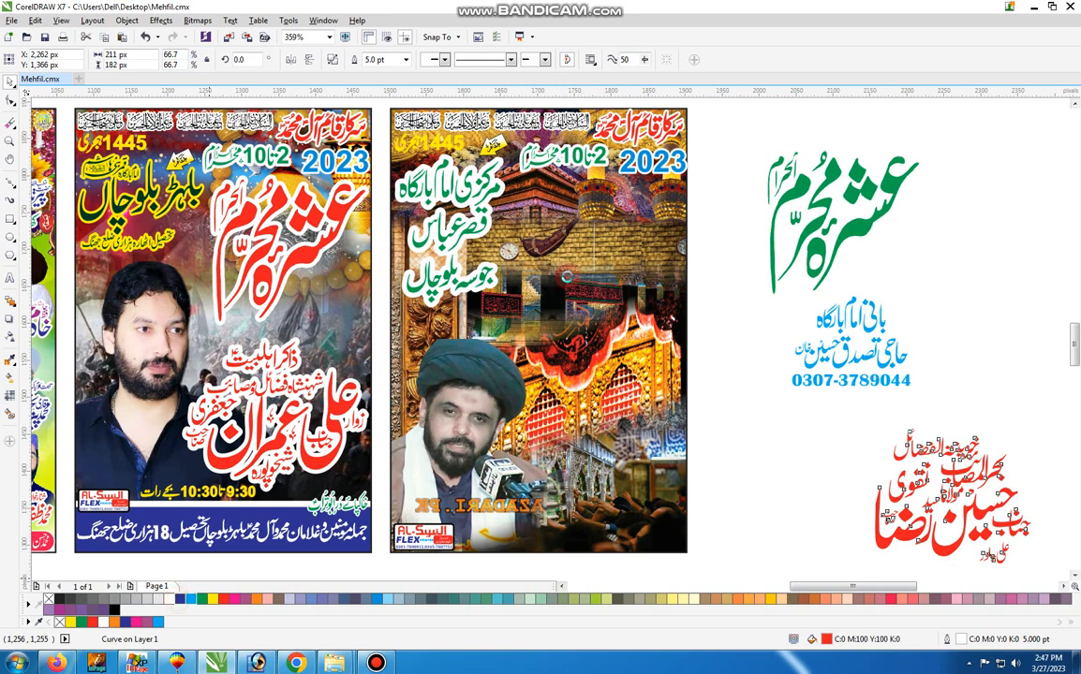
{"action": "left_click", "coordinate": [179, 600]}
Move the third poster's green place-name lettering out and recolour it magenta, and its red header text out, recoloured green
{"action": "left_click_drag", "start_coordinate": [445, 281], "coordinate": [754, 529]}
{"action": "left_click", "coordinate": [232, 599]}
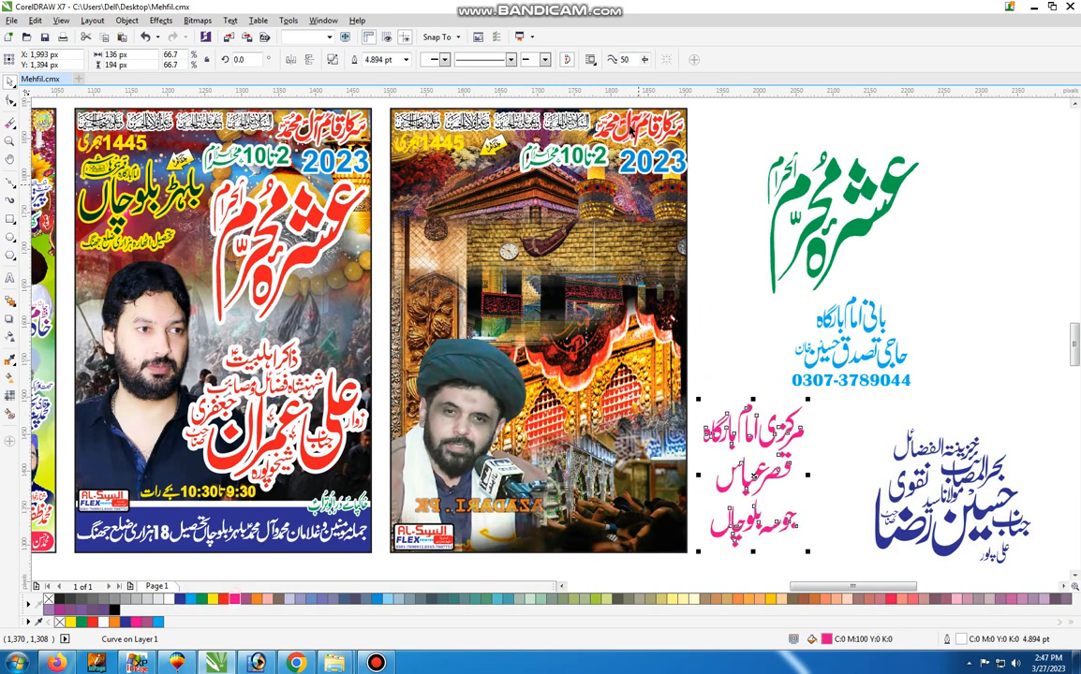
{"action": "left_click_drag", "start_coordinate": [987, 224], "coordinate": [987, 223]}
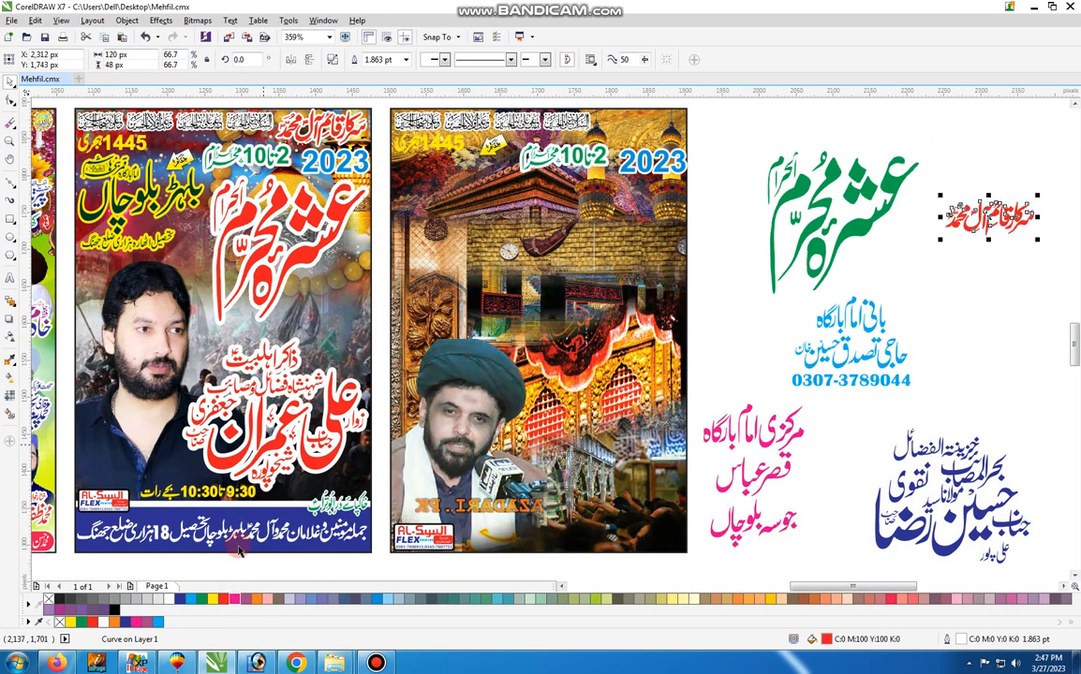
{"action": "left_click", "coordinate": [202, 600]}
Move the green date text, the blue 2023 and the white calligraphy header strip out of the third poster
{"action": "left_click", "coordinate": [574, 152]}
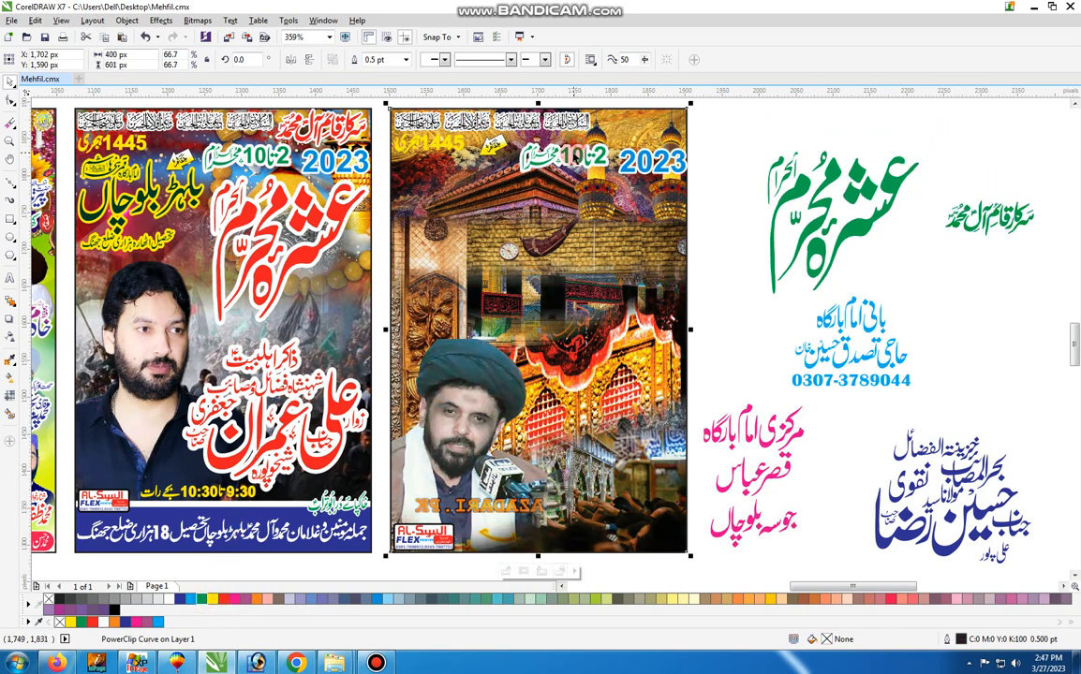
{"action": "left_click_drag", "start_coordinate": [572, 152], "coordinate": [941, 276]}
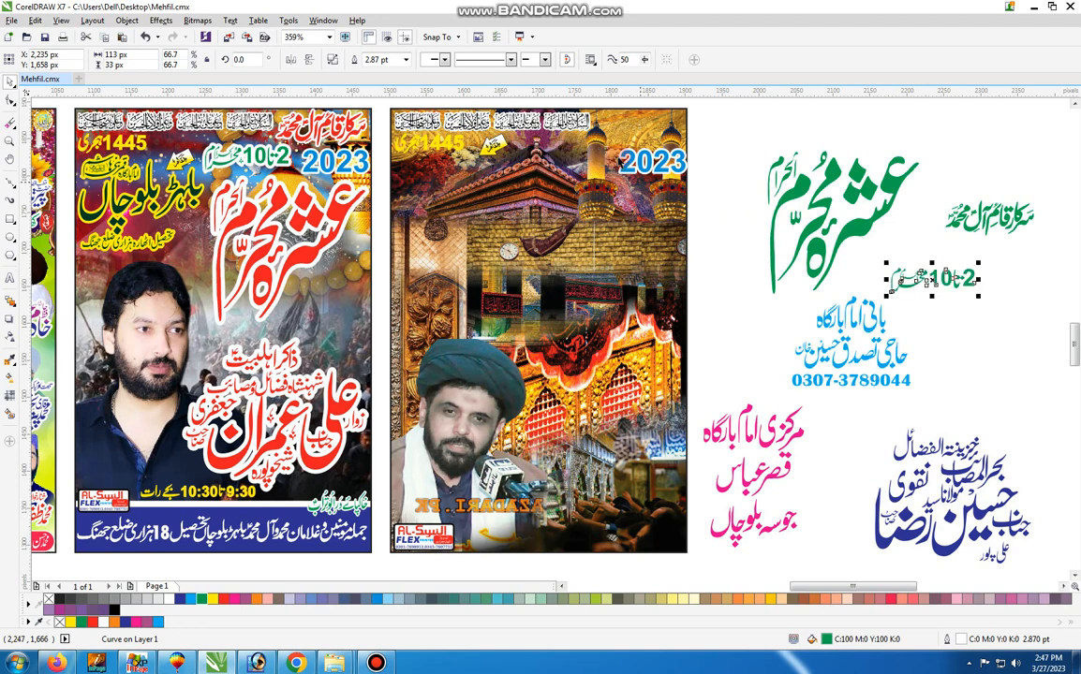
{"action": "left_click_drag", "start_coordinate": [658, 169], "coordinate": [771, 283]}
{"action": "left_click_drag", "start_coordinate": [454, 114], "coordinate": [712, 142]}
{"action": "left_click", "coordinate": [421, 150]}
{"action": "key", "text": "F10"}
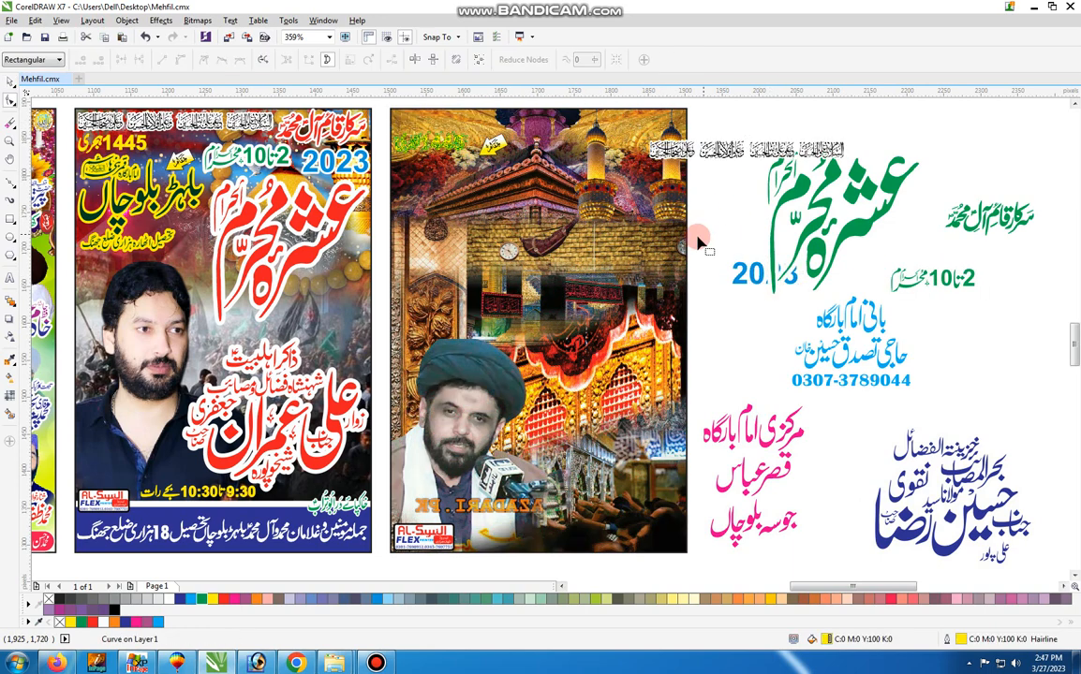
{"action": "right_click", "coordinate": [534, 343]}
{"action": "left_click", "coordinate": [456, 218]}
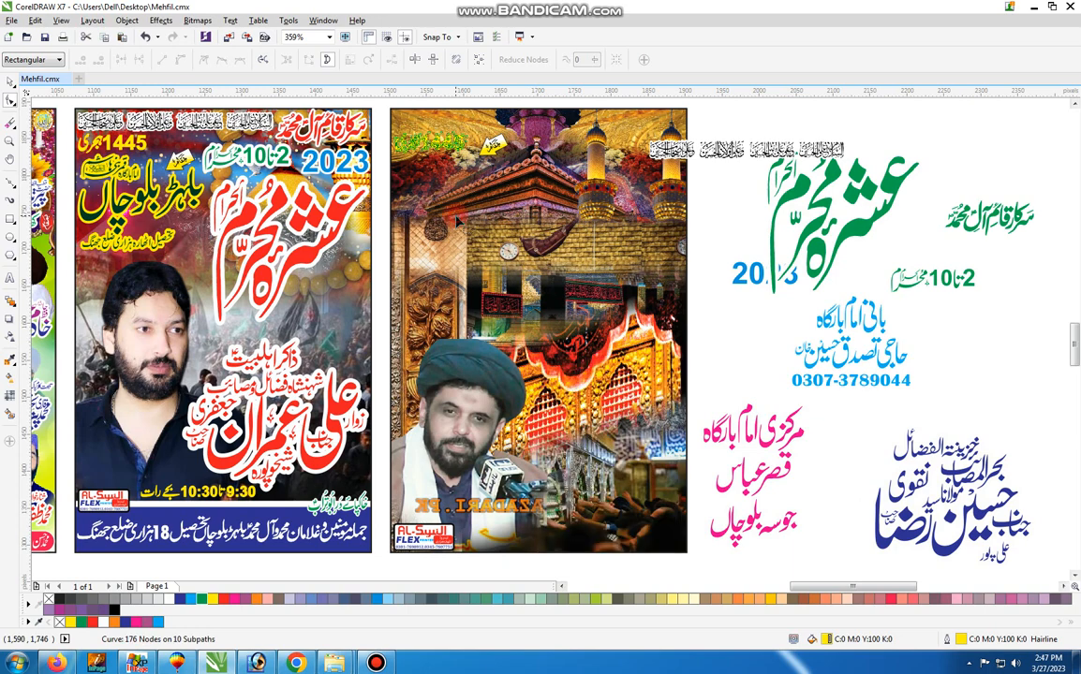
{"action": "left_click", "coordinate": [464, 217]}
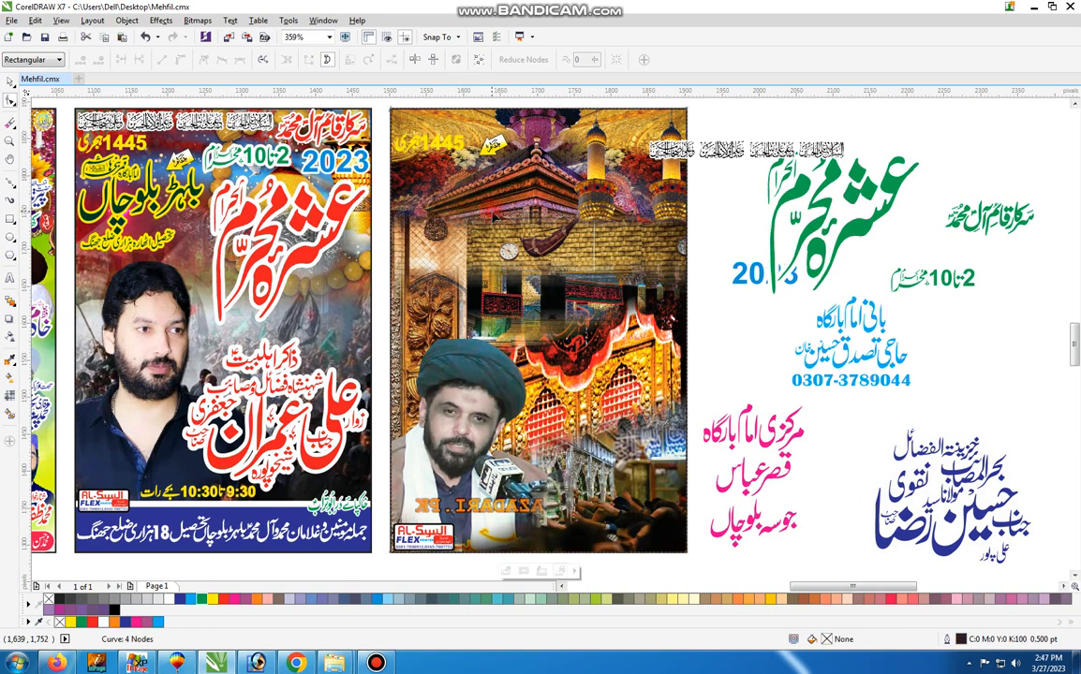
Open the third poster's PowerClip contents for editing and pull its minarets, shrine backdrop, red-lit gate image and portrait apart
{"action": "left_click", "coordinate": [9, 81]}
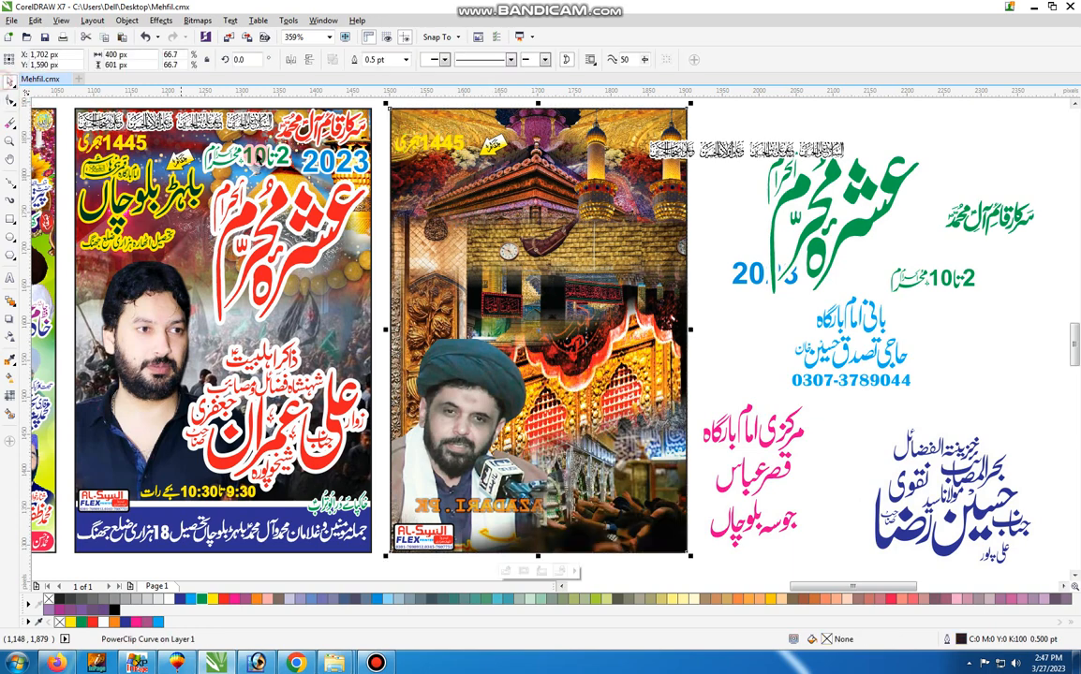
{"action": "right_click", "coordinate": [473, 202]}
{"action": "left_click", "coordinate": [487, 242]}
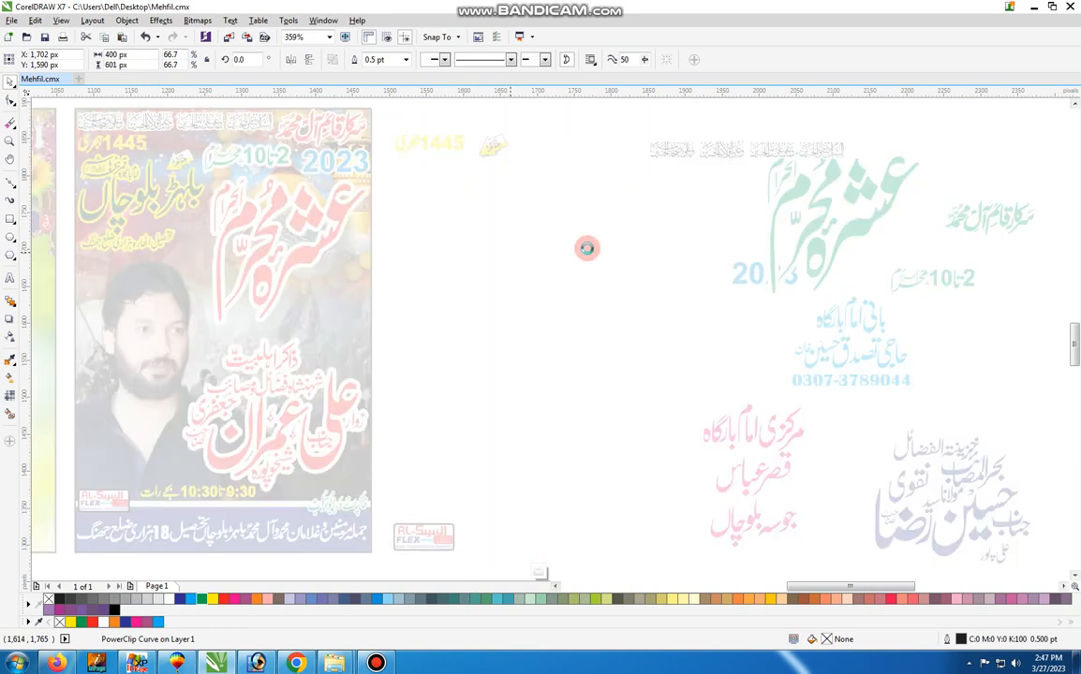
{"action": "left_click_drag", "start_coordinate": [634, 229], "coordinate": [919, 229]}
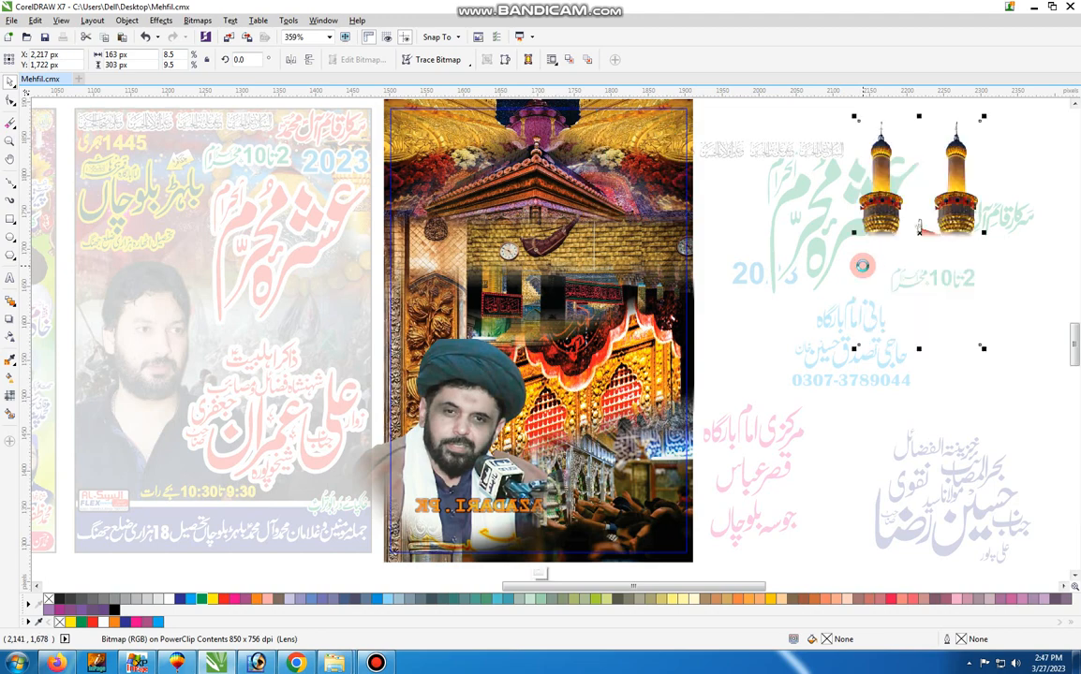
{"action": "left_click_drag", "start_coordinate": [590, 241], "coordinate": [867, 351]}
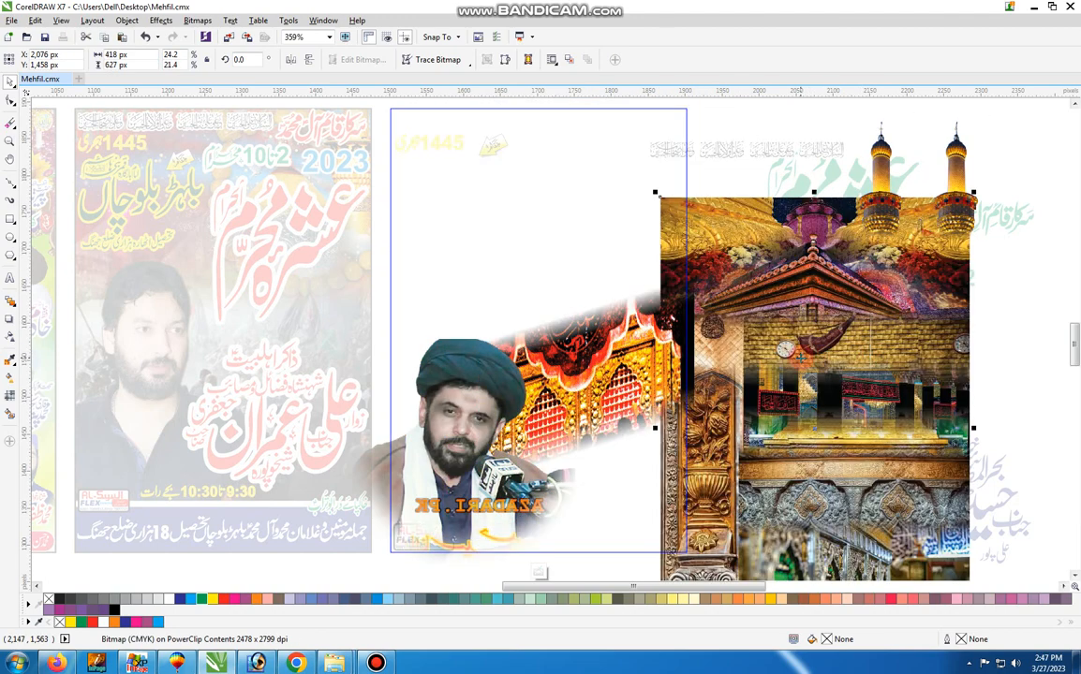
{"action": "left_click", "coordinate": [552, 339]}
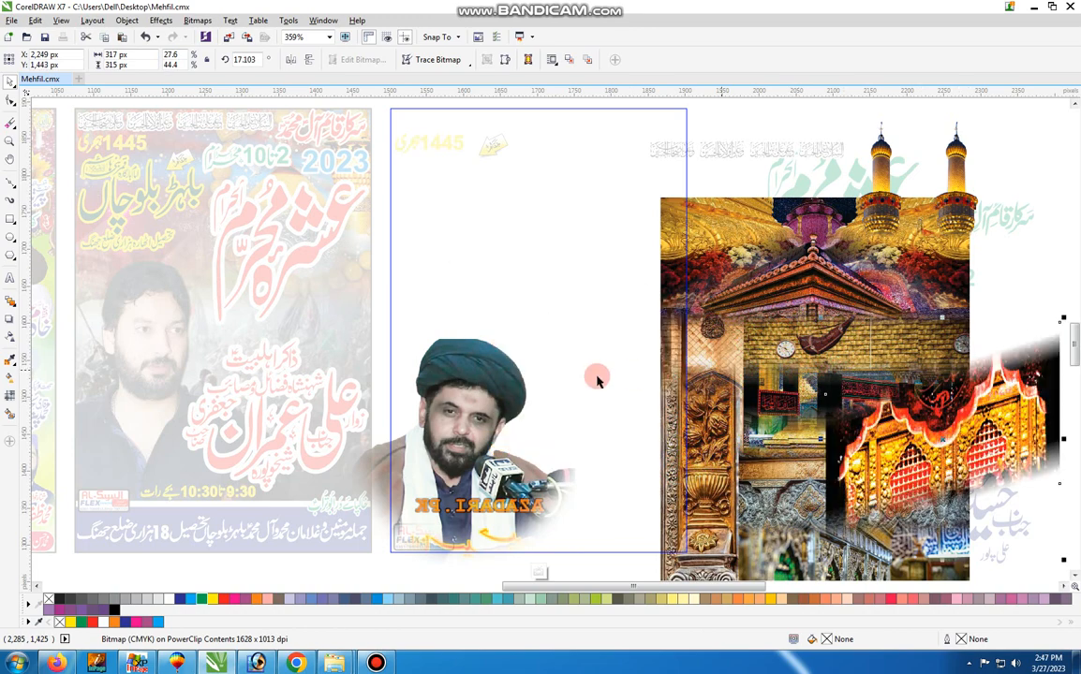
{"action": "left_click", "coordinate": [498, 385]}
{"action": "left_click_drag", "start_coordinate": [499, 385], "coordinate": [647, 296]}
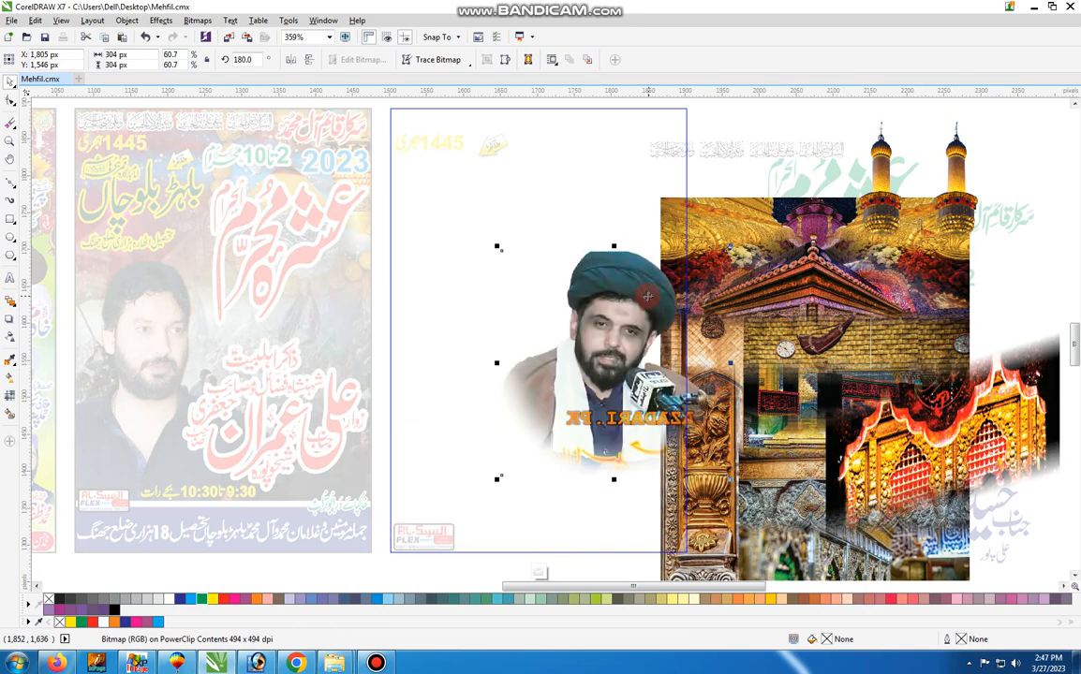
Undo the moves of the portrait, gate image, shrine backdrop and minarets inside the third poster's PowerClip
{"action": "key", "text": "ctrl+z"}
{"action": "key", "text": "ctrl+z"}
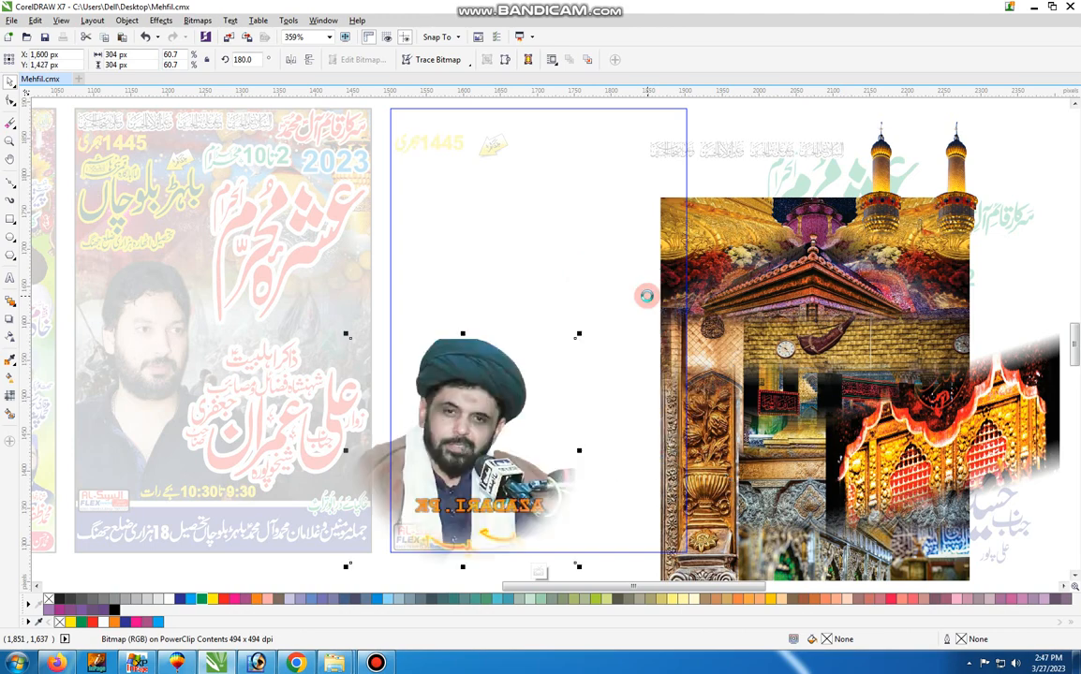
{"action": "key", "text": "ctrl+z"}
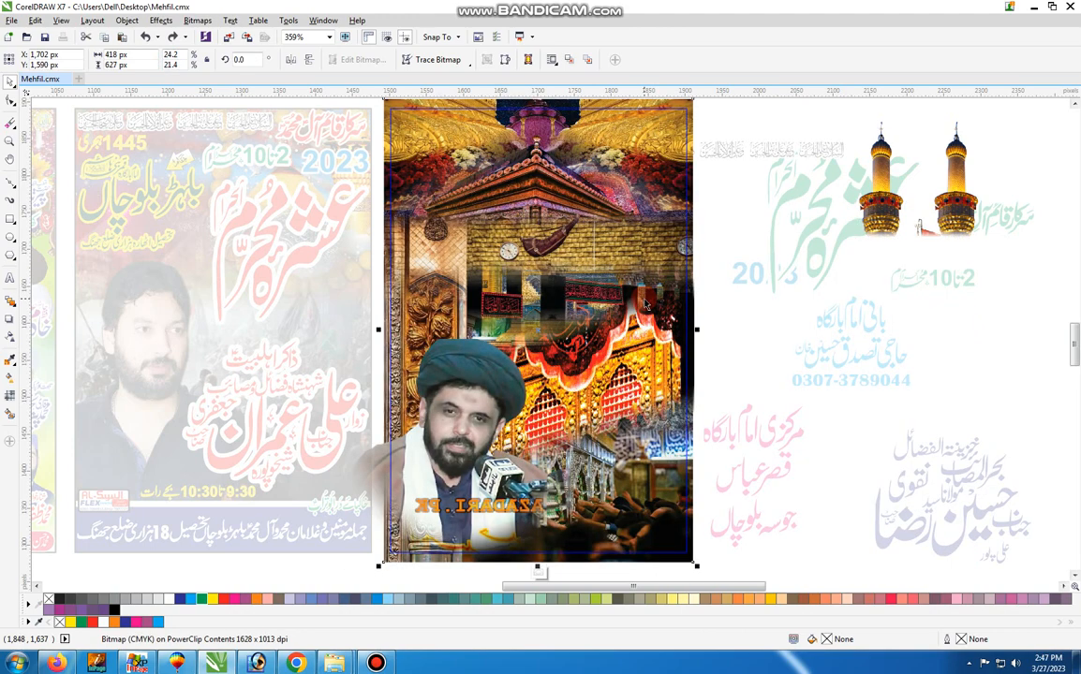
{"action": "key", "text": "ctrl+z"}
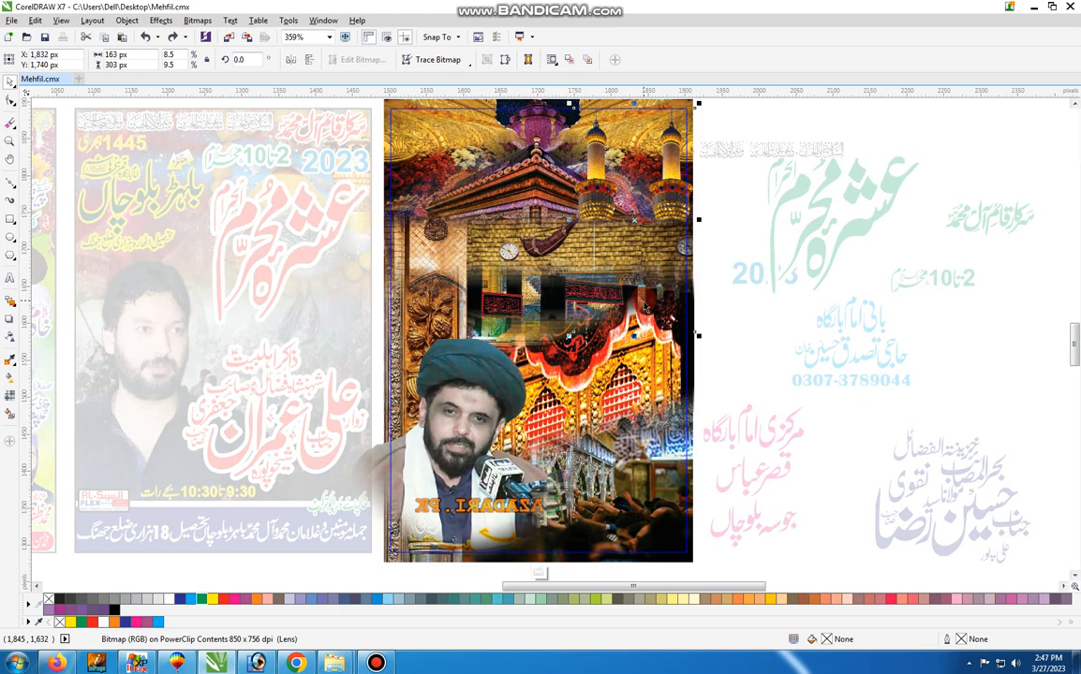
Undo the PowerClip editing, the moves of the calligraphy strip, blue 2023 and date text, and the header text's recolouring
{"action": "key", "text": "ctrl+z"}
{"action": "key", "text": "ctrl+z"}
{"action": "key", "text": "ctrl+z"}
{"action": "key", "text": "ctrl+z"}
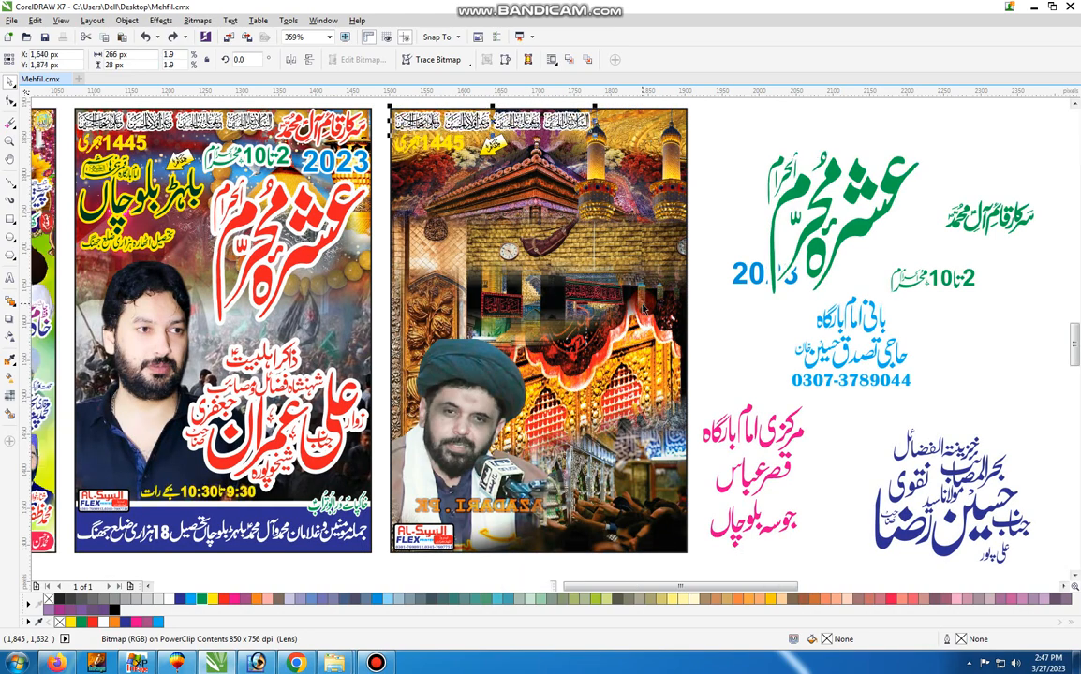
Undo the move of the third poster's header text and the recolouring and move of its place-name lettering
{"action": "key", "text": "ctrl+z"}
{"action": "key", "text": "ctrl+z"}
{"action": "key", "text": "ctrl+z"}
{"action": "key", "text": "ctrl+z"}
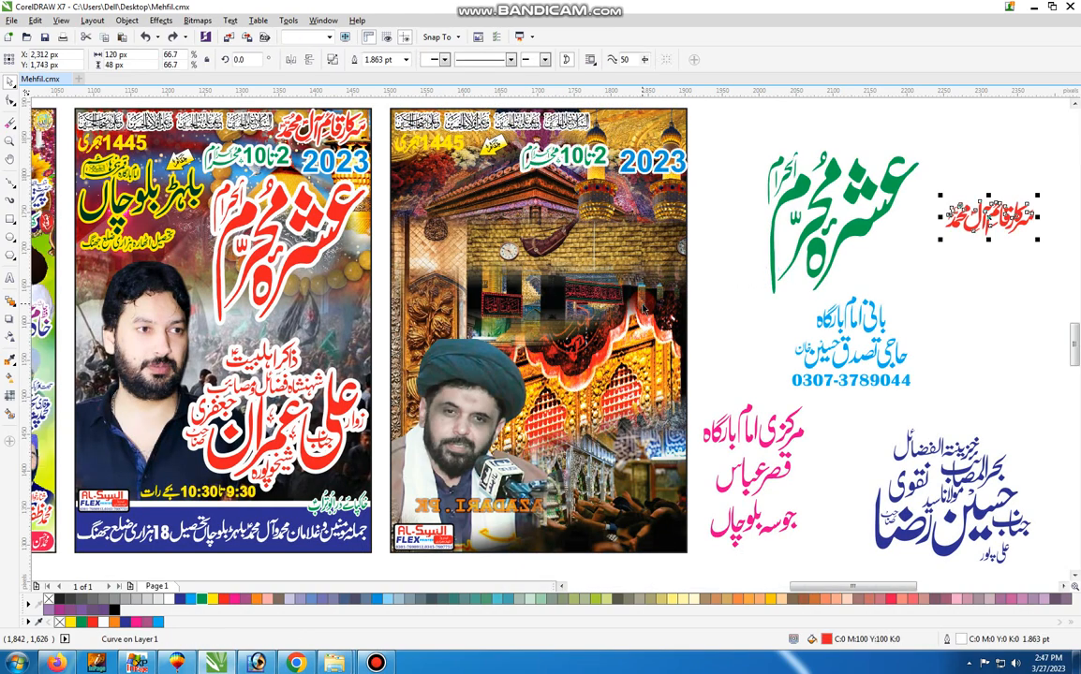
Undo the recolouring and moves of the third poster's speaker-name lettering, contact text and large title
{"action": "key", "text": "ctrl+z"}
{"action": "key", "text": "ctrl+z"}
{"action": "key", "text": "ctrl+z"}
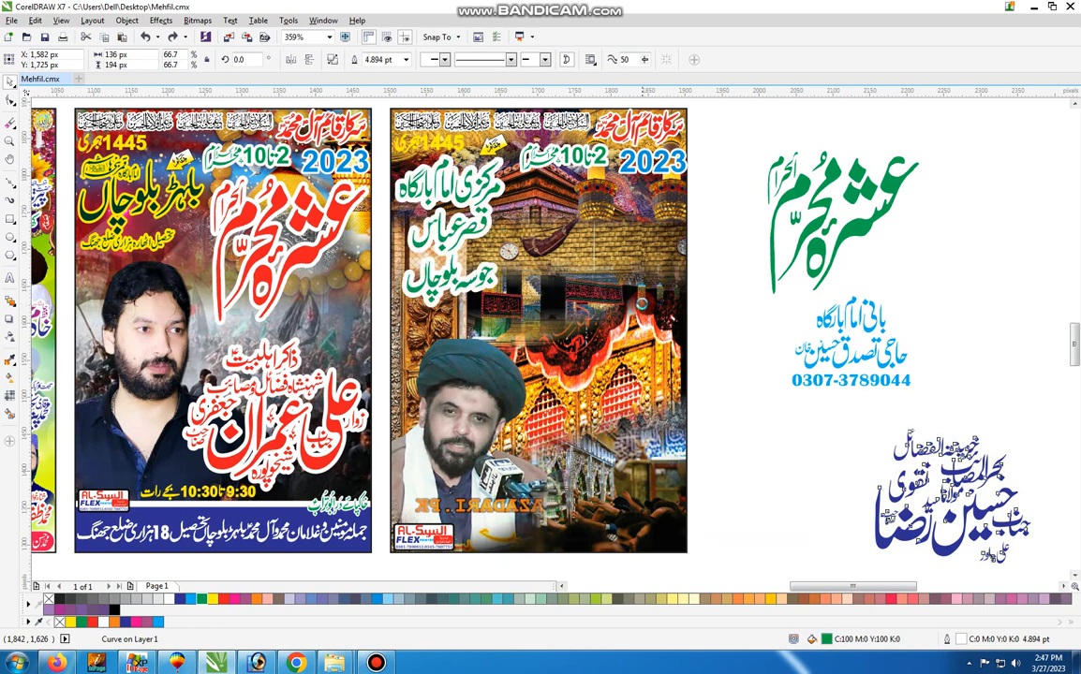
{"action": "key", "text": "ctrl+z"}
{"action": "key", "text": "ctrl+z"}
{"action": "key", "text": "ctrl+z"}
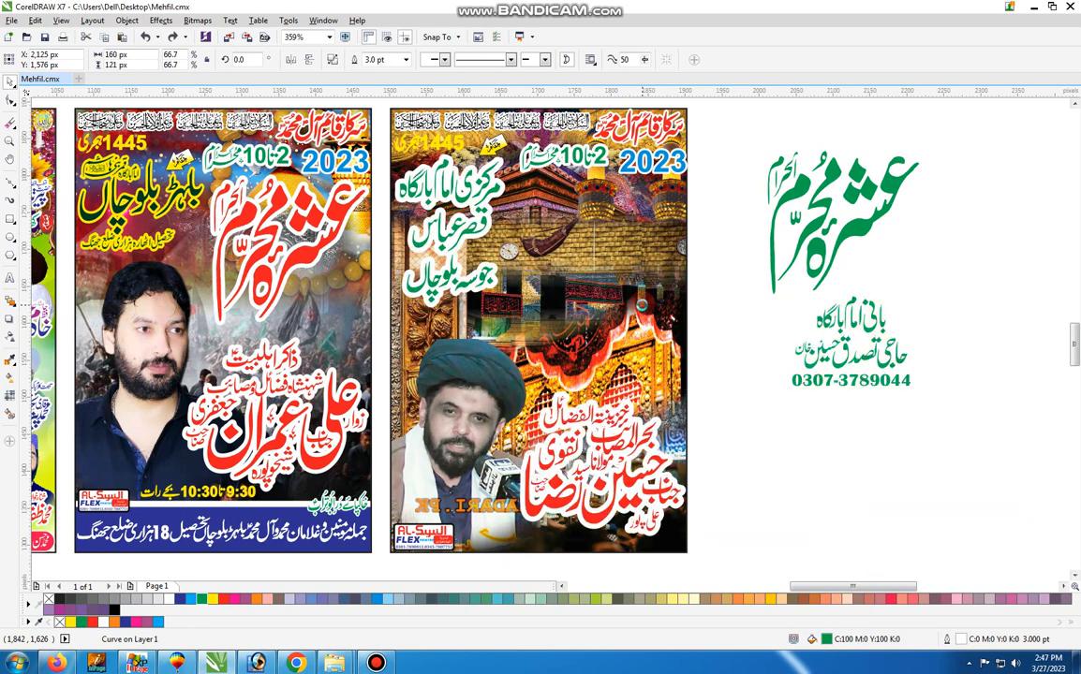
{"action": "key", "text": "ctrl+z"}
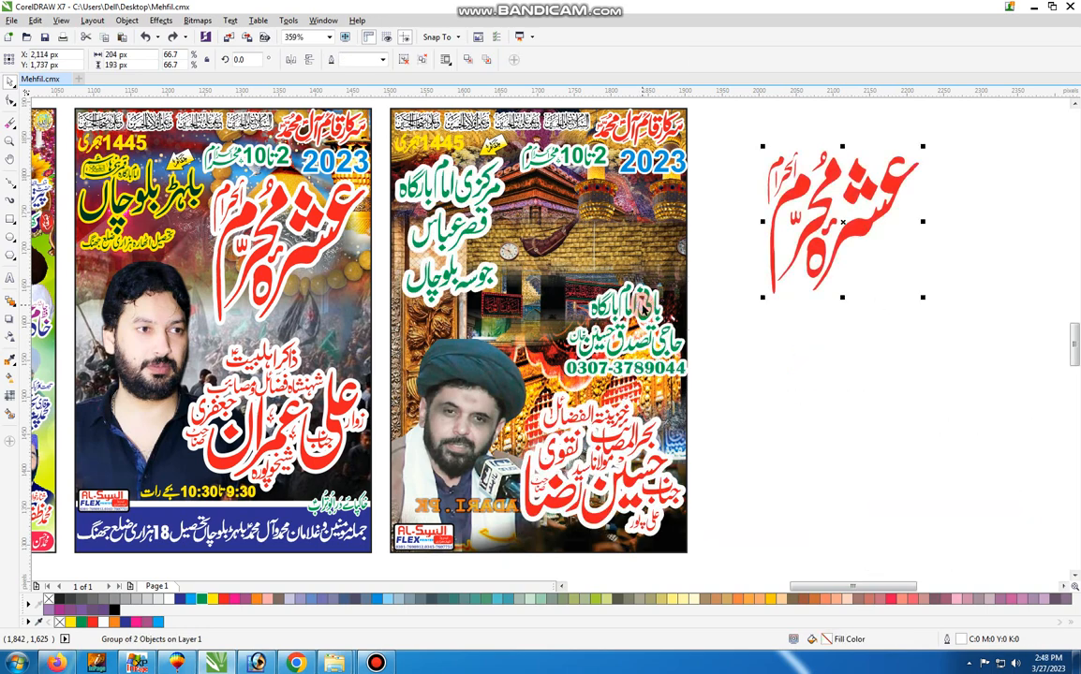
{"action": "key", "text": "ctrl+z"}
Undo the earlier grouping changes and the separation of the three posters from their yellow, green-bordered frame
{"action": "key", "text": "ctrl+a"}
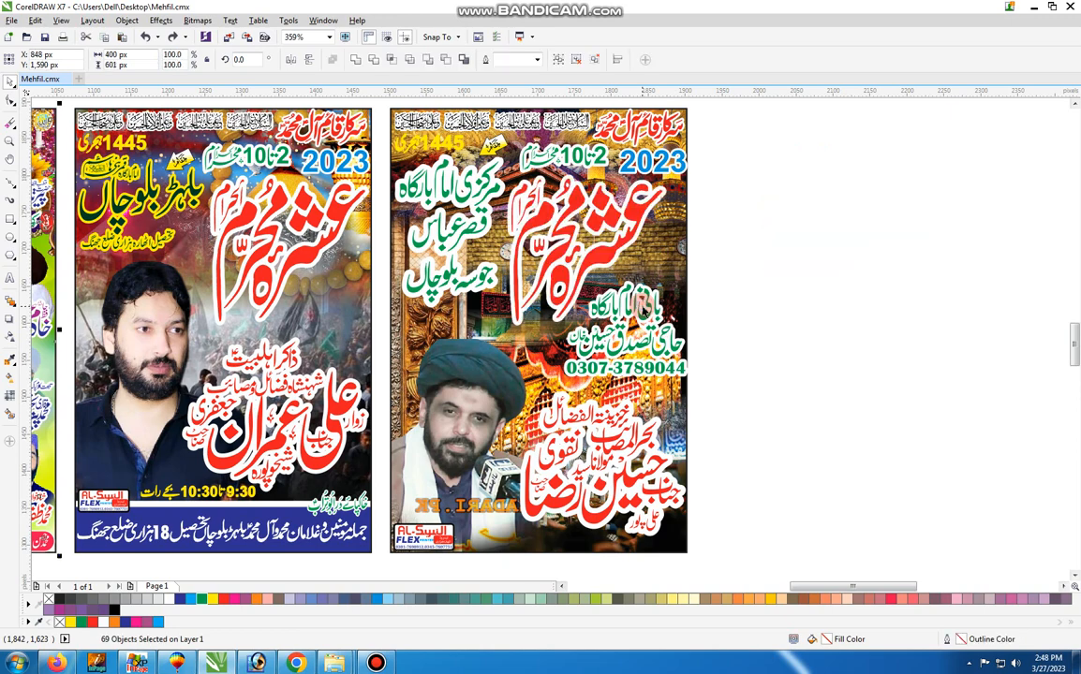
{"action": "key", "text": "F4"}
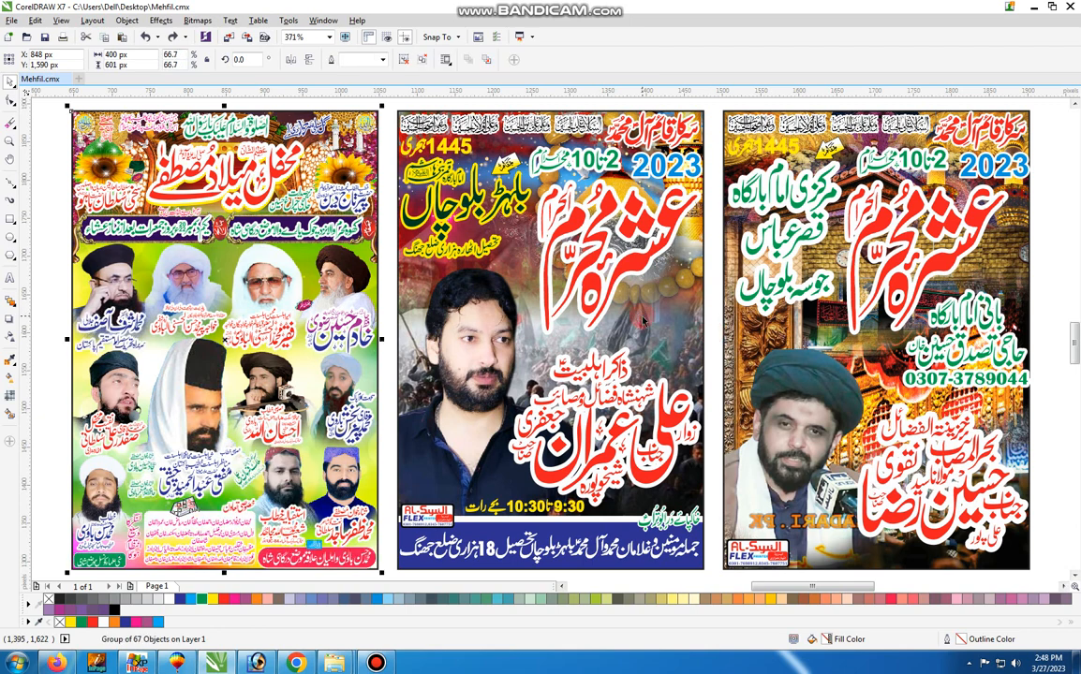
{"action": "key", "text": "ctrl+z"}
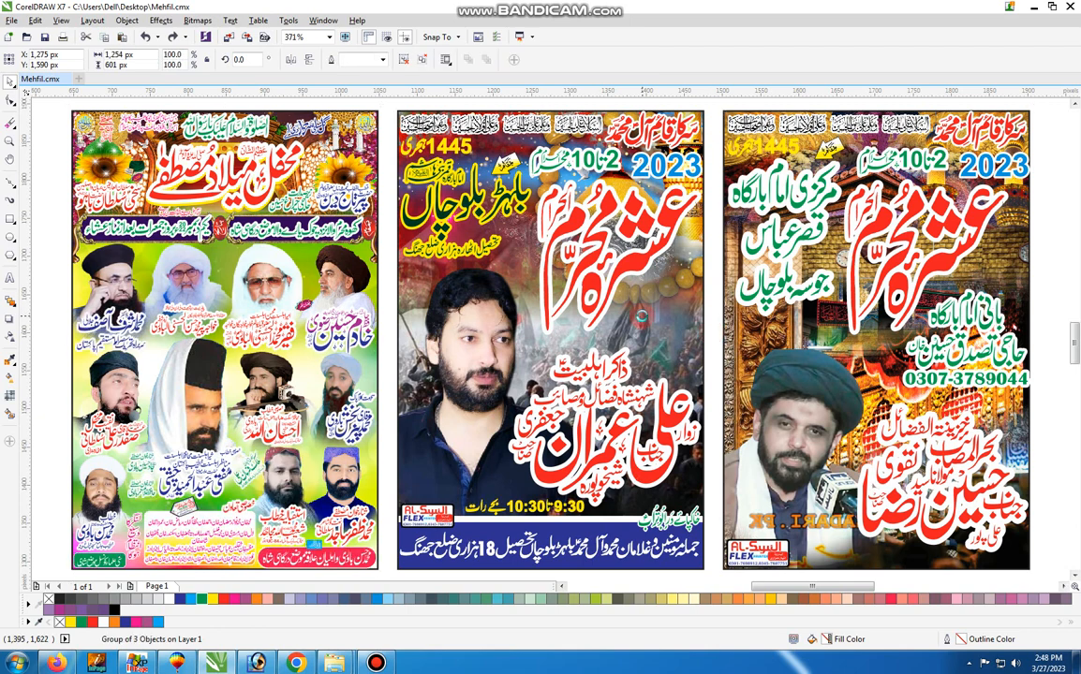
{"action": "key", "text": "ctrl+z"}
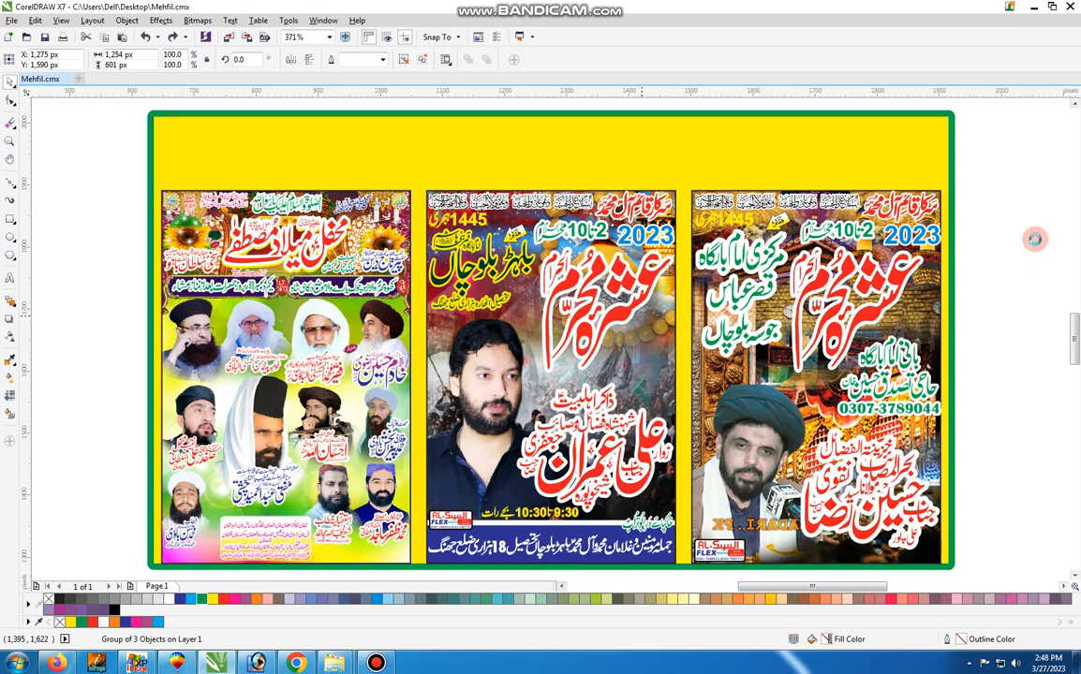
Add the artistic text "Without PassWord File" on the empty area above the green-bordered frame
{"action": "left_click_drag", "start_coordinate": [1031, 199], "coordinate": [1030, 81]}
{"action": "double_click", "coordinate": [550, 270]}
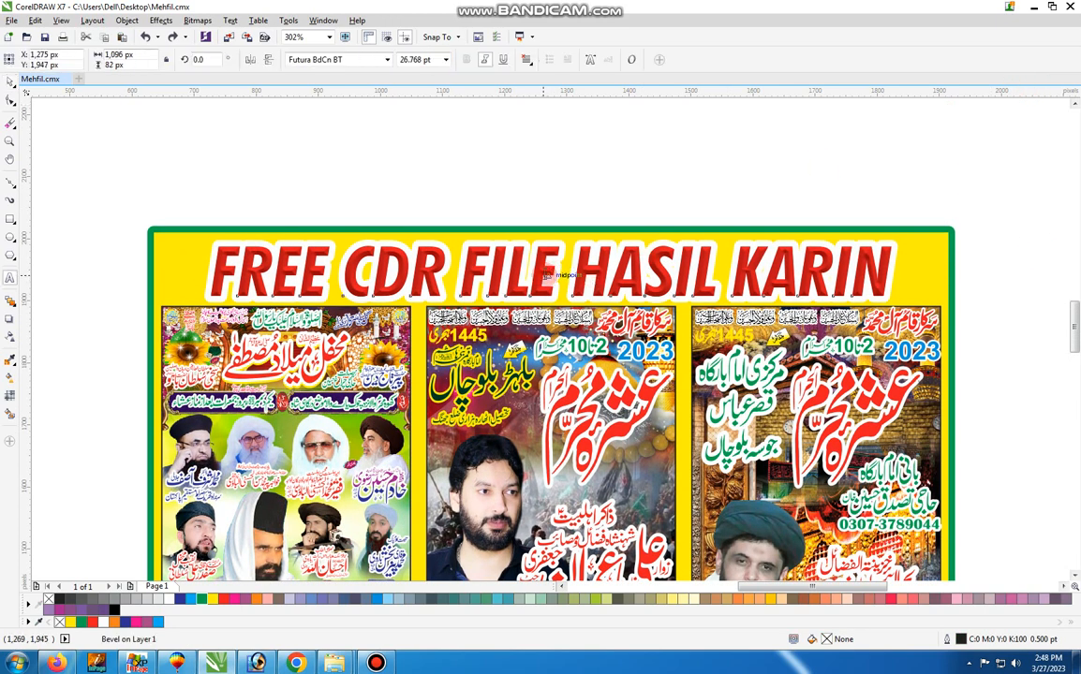
{"action": "key", "text": "ctrl+space"}
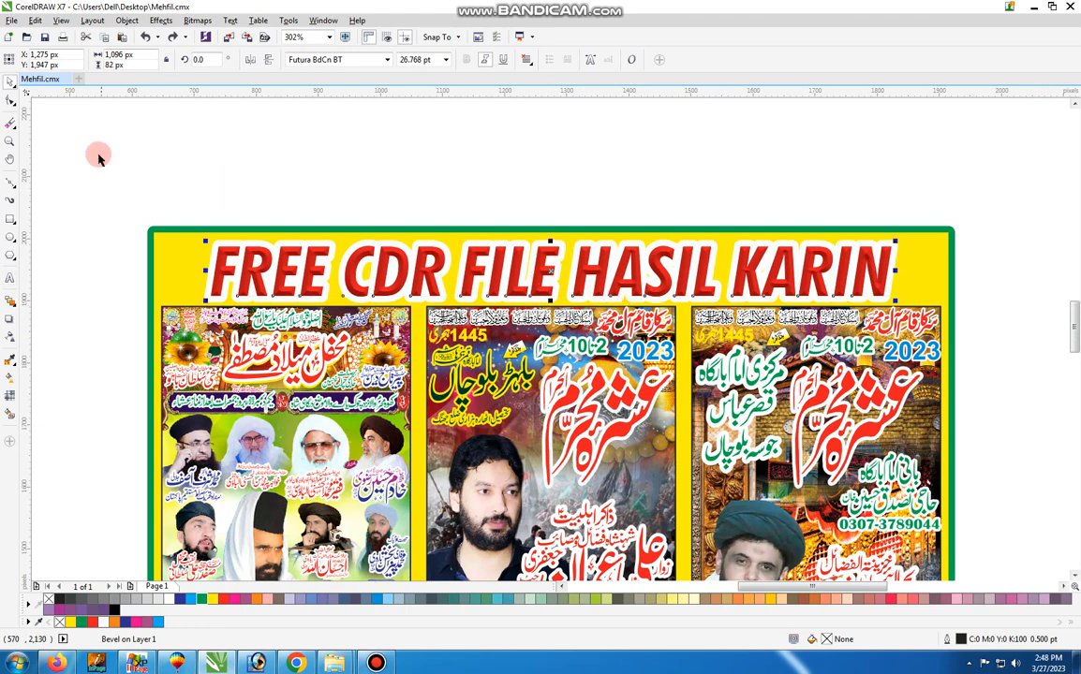
{"action": "left_click", "coordinate": [10, 275]}
{"action": "left_click", "coordinate": [101, 204]}
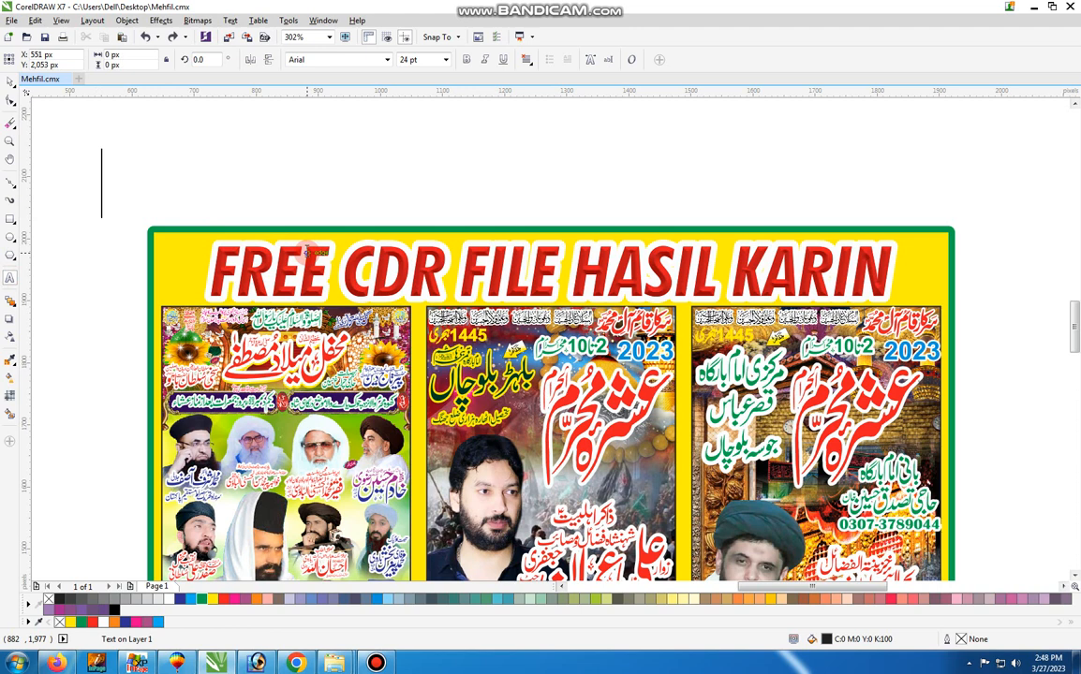
{"action": "type", "text": "With"}
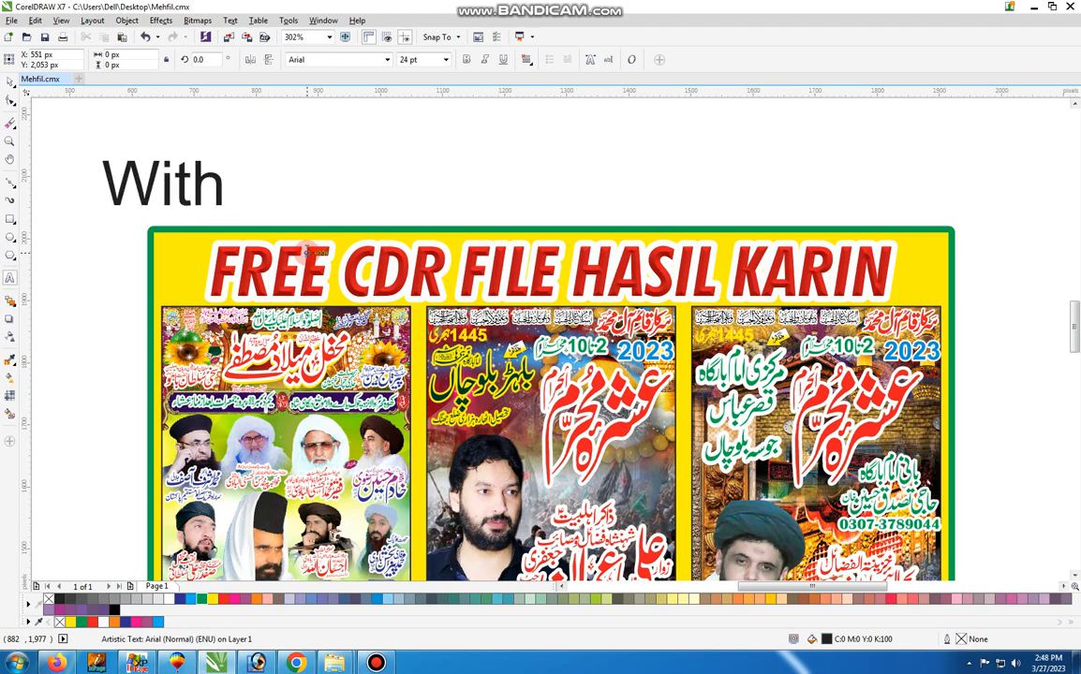
{"action": "type", "text": "out"}
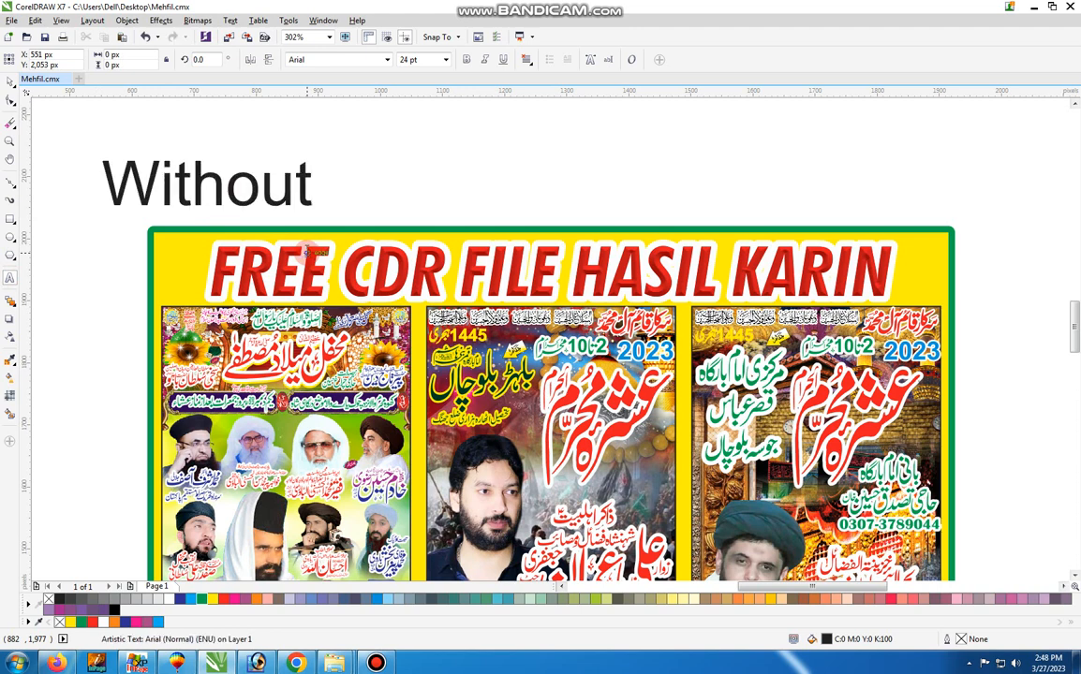
{"action": "type", "text": " Pass"}
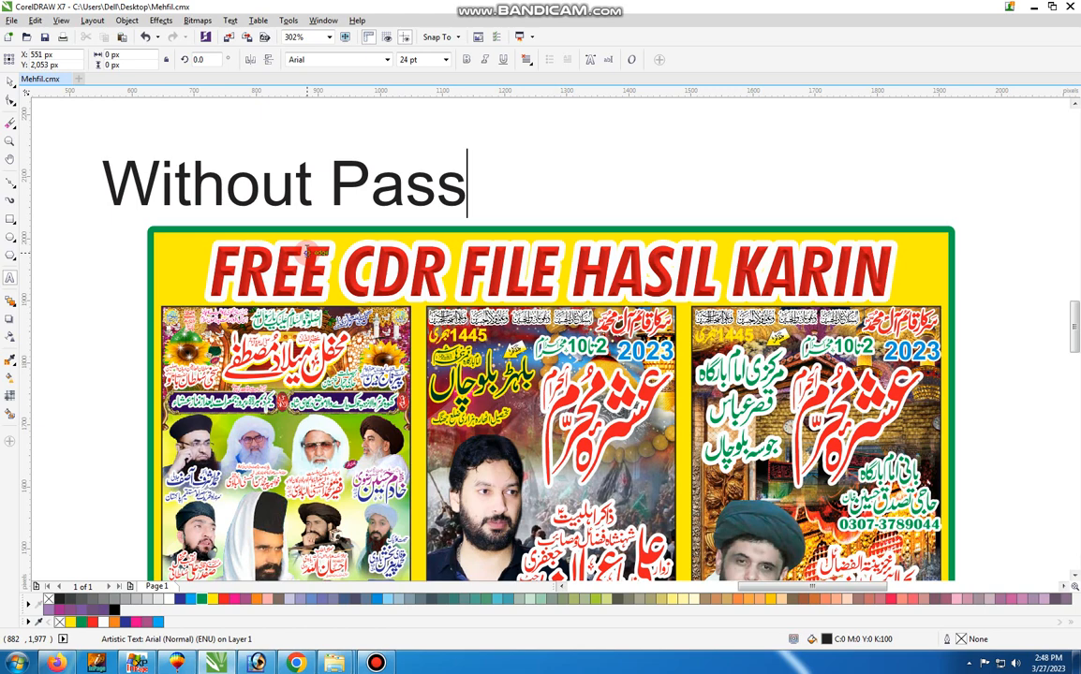
{"action": "type", "text": "Word "}
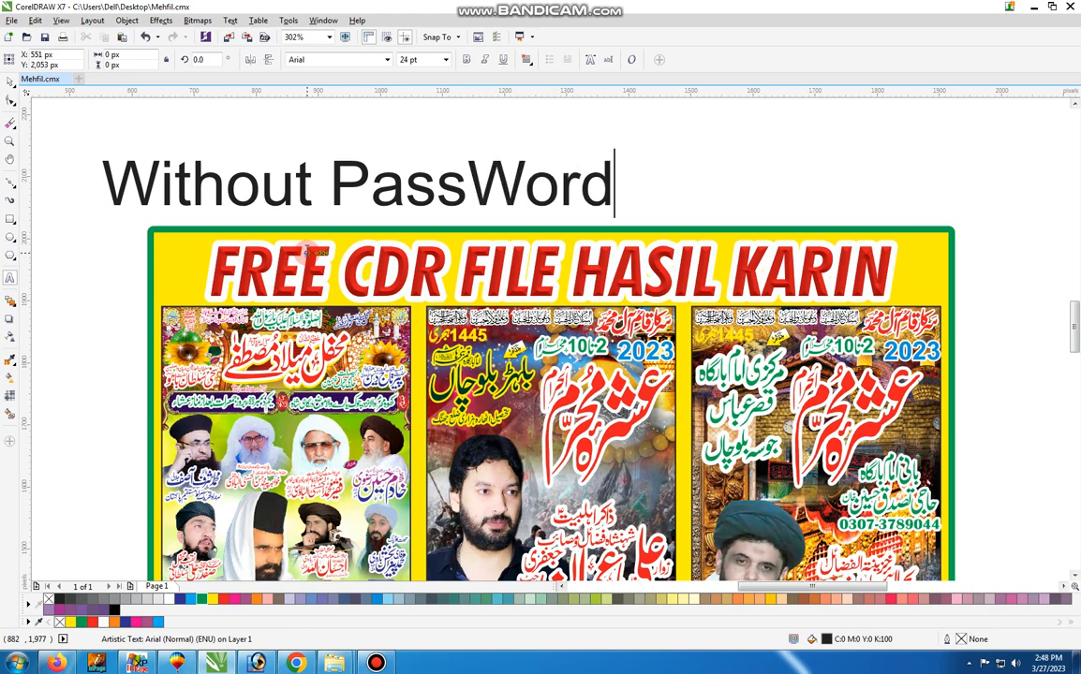
{"action": "type", "text": "File"}
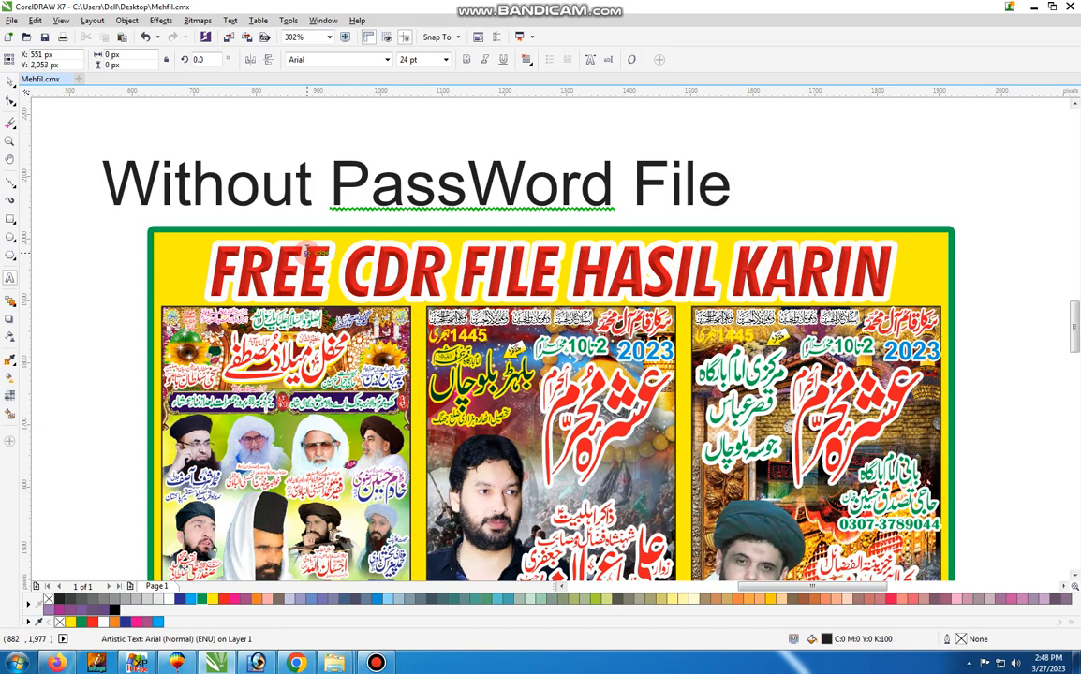
{"action": "key", "text": "ctrl+space"}
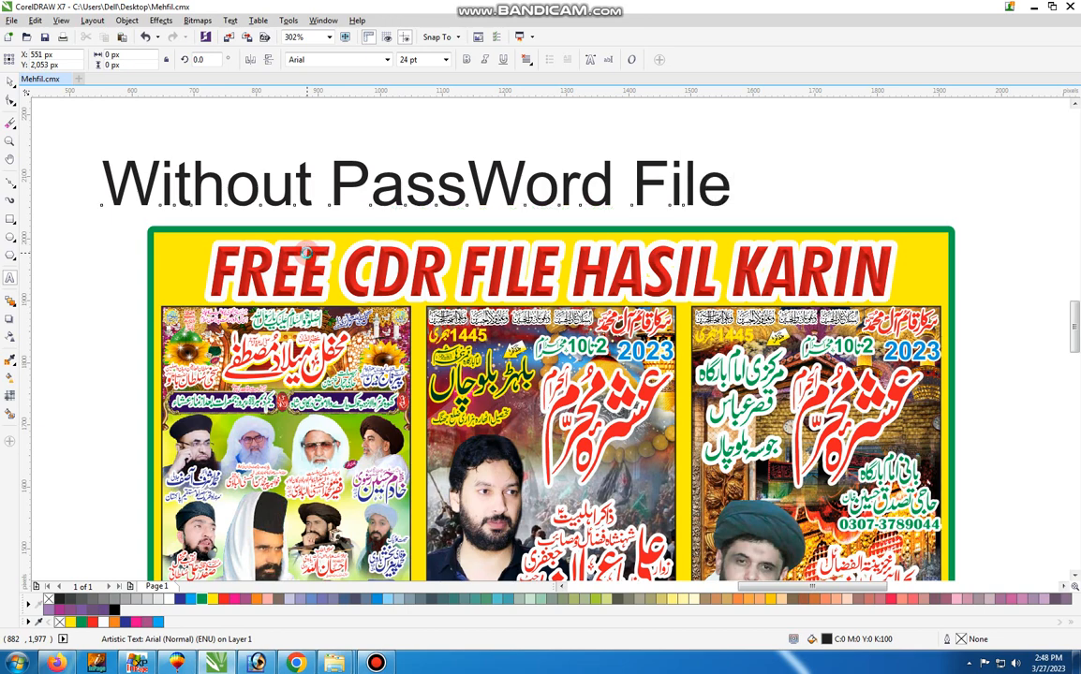
Centre the "Without PassWord File" text horizontally on the red headline
{"action": "left_click", "coordinate": [336, 273], "text": "shift"}
{"action": "key", "text": "c"}
{"action": "key", "text": "x"}
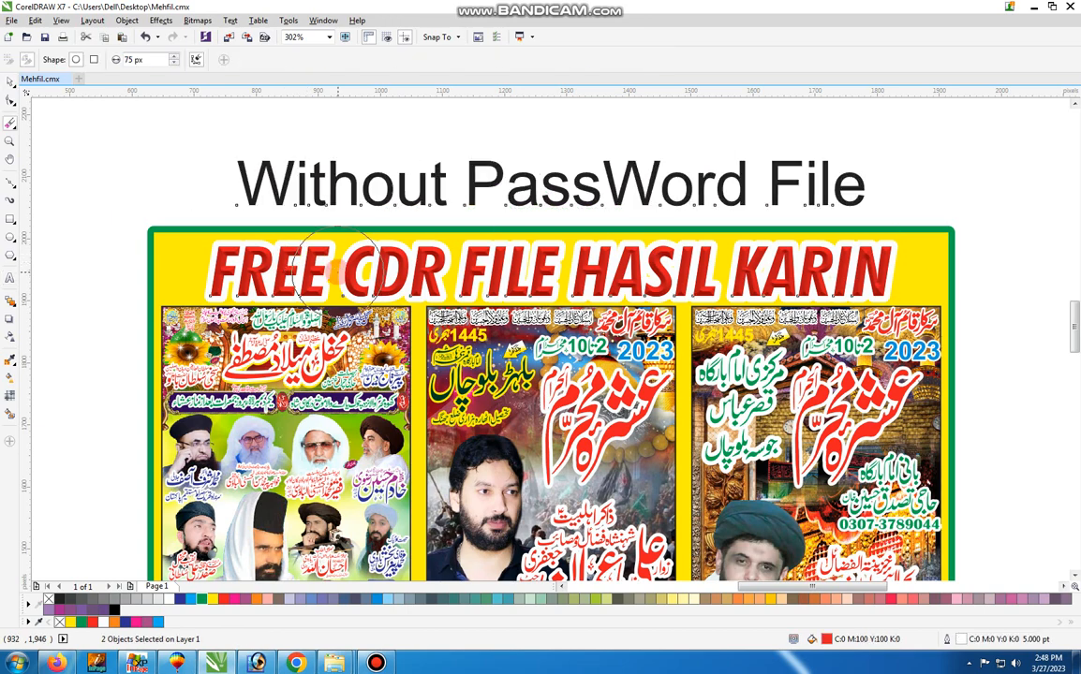
{"action": "key", "text": "space"}
Set the "Without PassWord File" text's font to Futura BdCn BT and recentre it horizontally on the headline
{"action": "left_click", "coordinate": [378, 154]}
{"action": "left_click", "coordinate": [378, 174]}
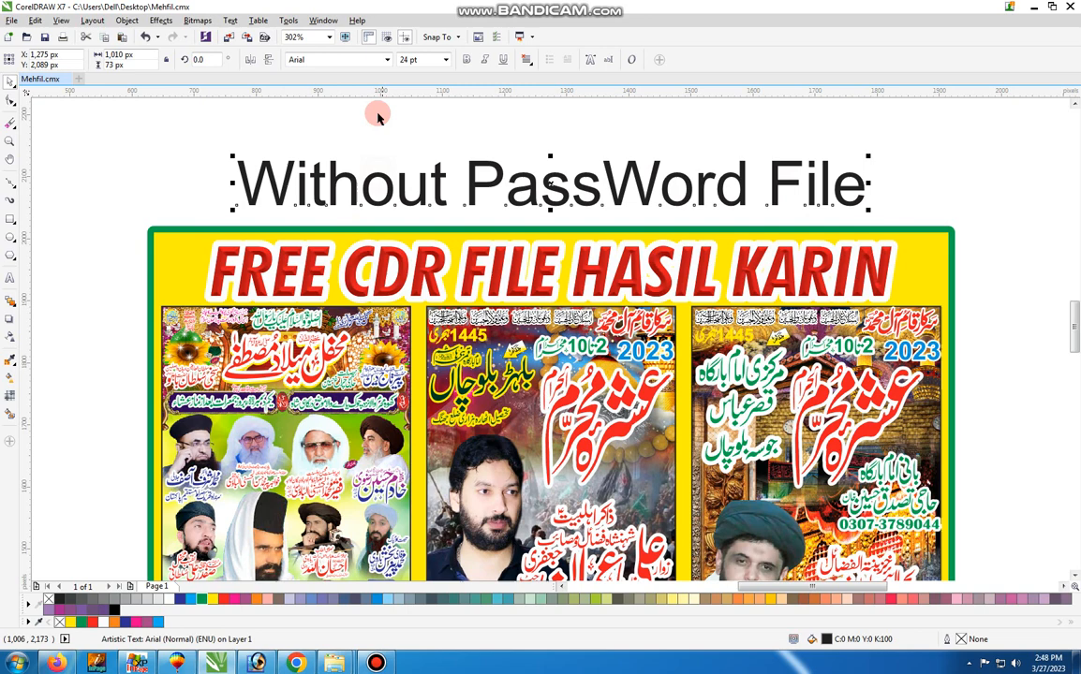
{"action": "left_click", "coordinate": [386, 60]}
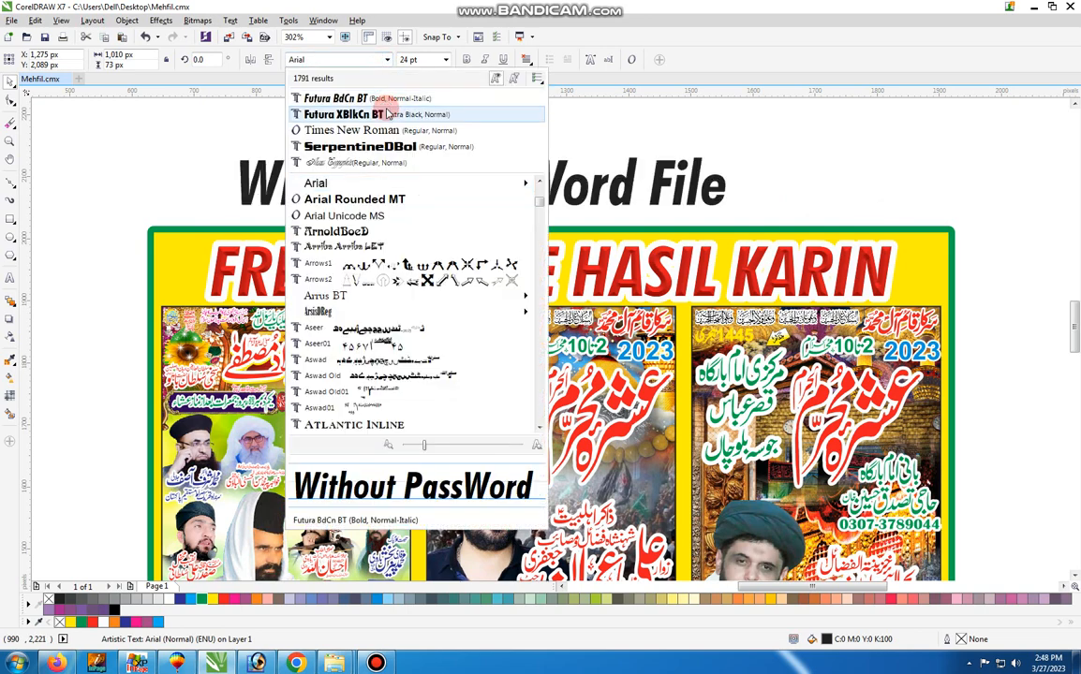
{"action": "left_click", "coordinate": [385, 101]}
{"action": "left_click", "coordinate": [434, 237], "text": "shift"}
{"action": "key", "text": "c"}
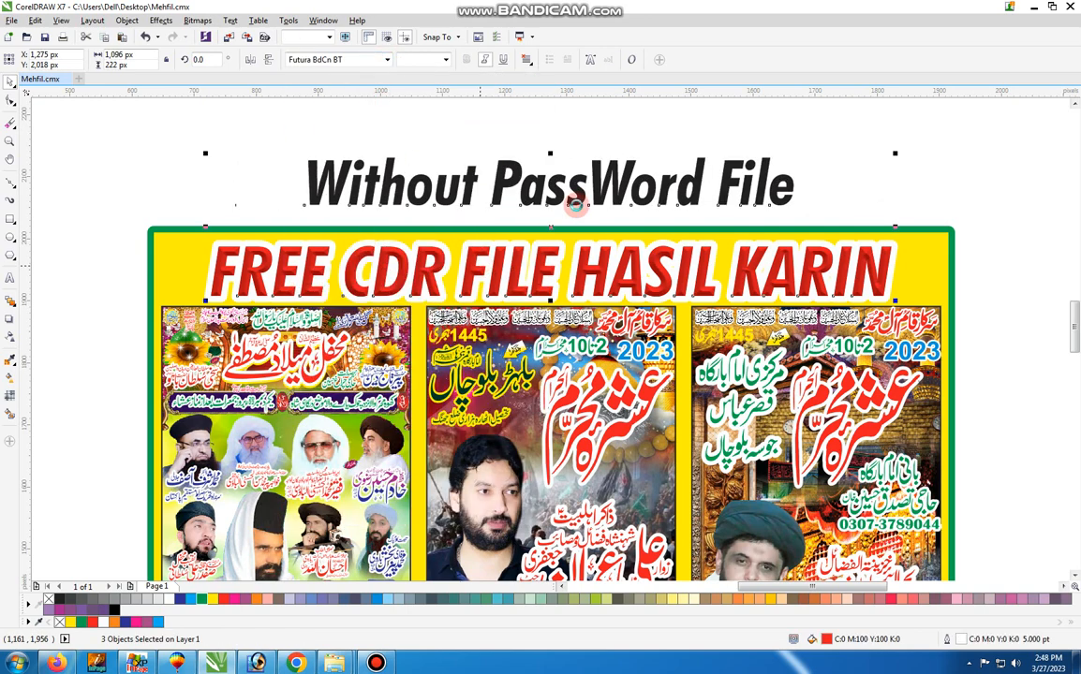
Remove the italic style from the "Without PassWord File" text
{"action": "left_click", "coordinate": [591, 153]}
{"action": "left_click", "coordinate": [614, 178]}
{"action": "left_click", "coordinate": [485, 60]}
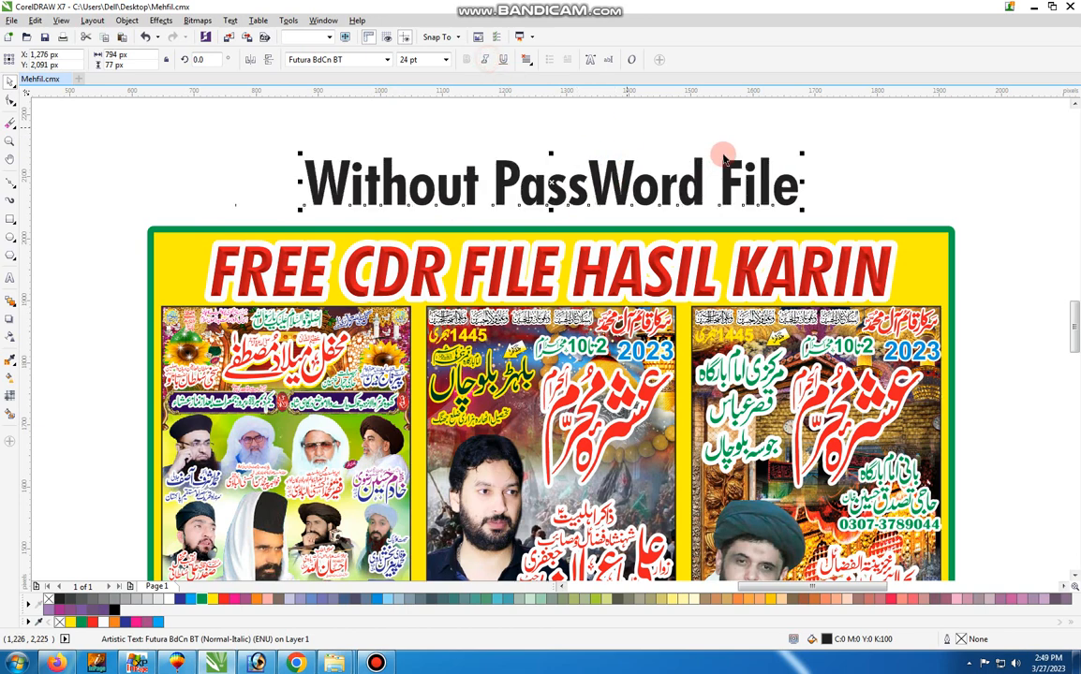
Enlarge the "Without PassWord File" text to about 1,082 px wide and fill it with red
{"action": "left_click_drag", "start_coordinate": [804, 153], "coordinate": [892, 123]}
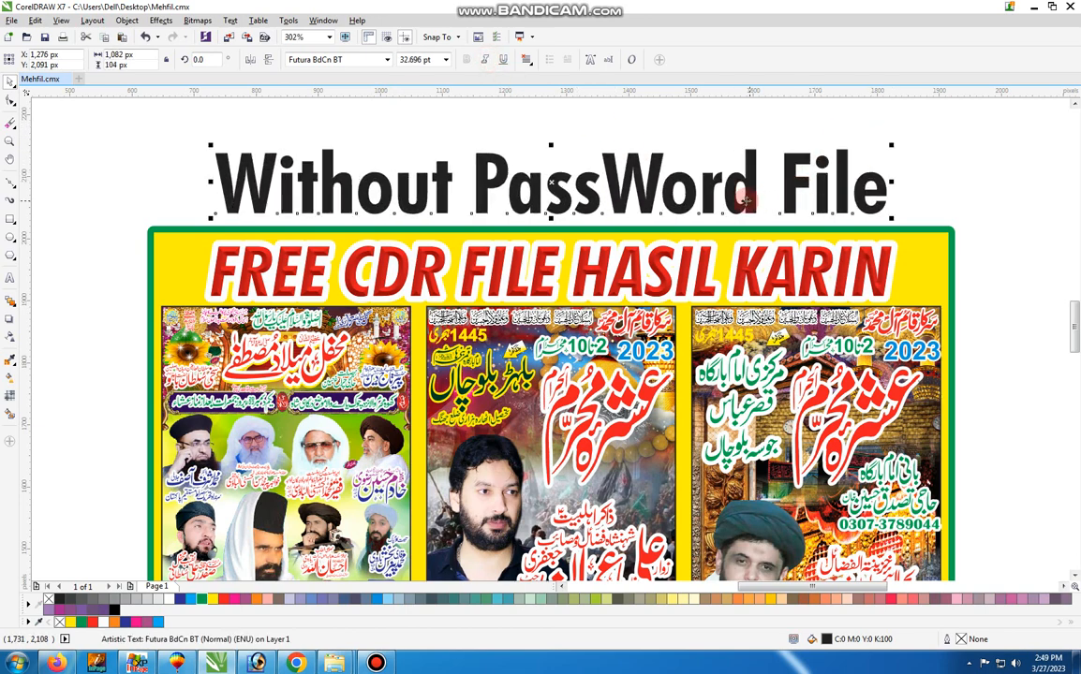
{"action": "left_click", "coordinate": [224, 599]}
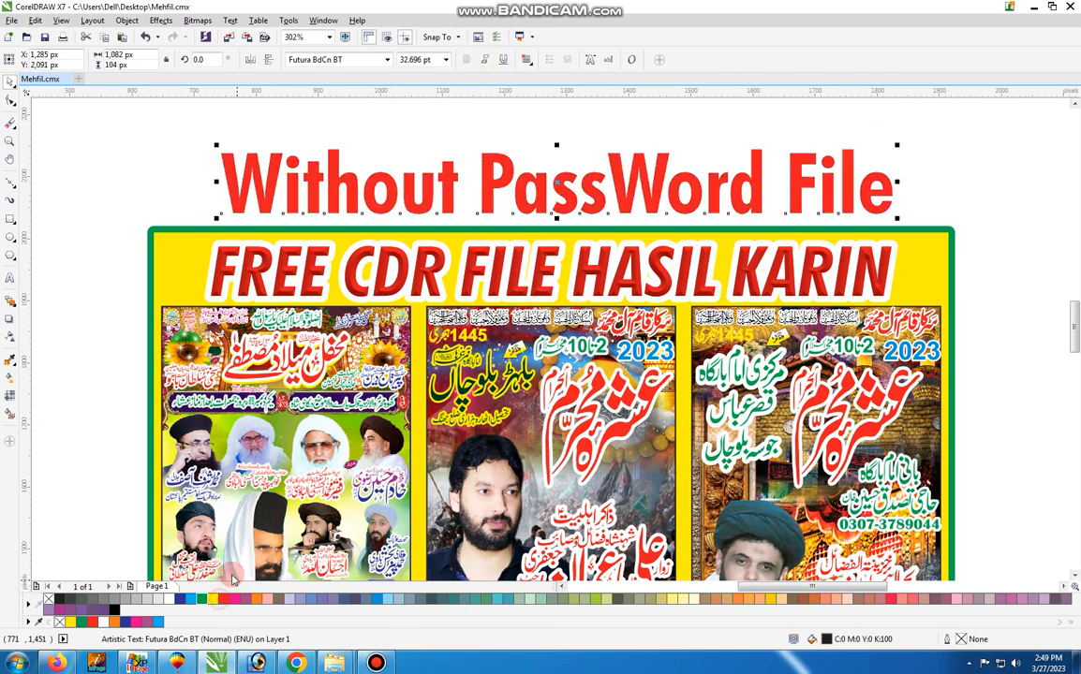
{"action": "key", "text": "F4"}
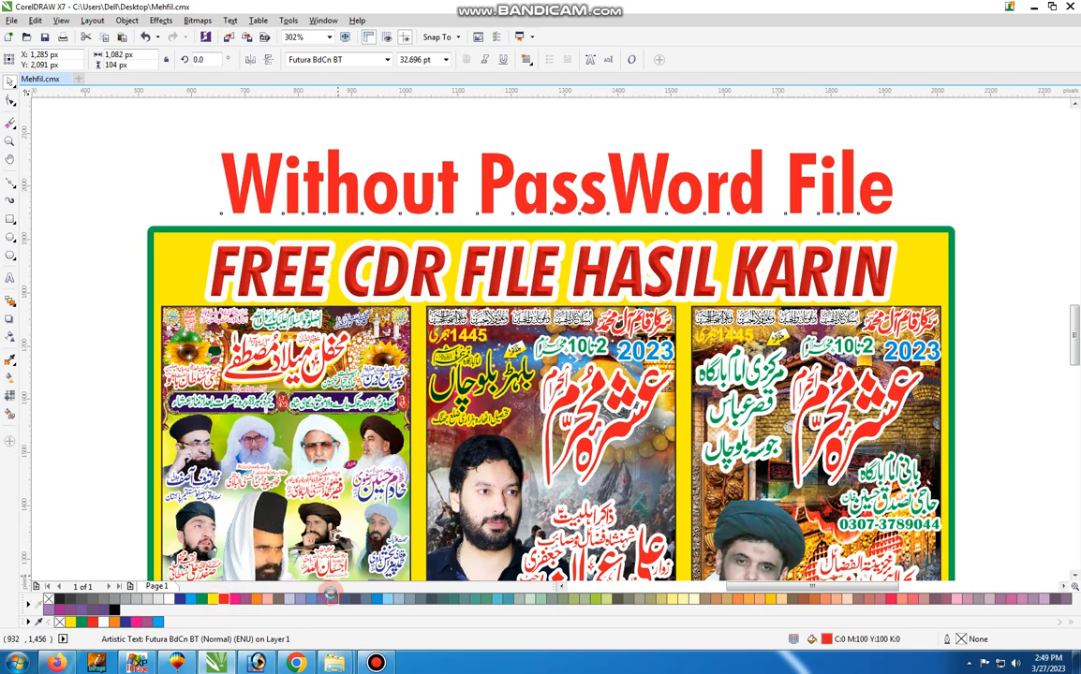